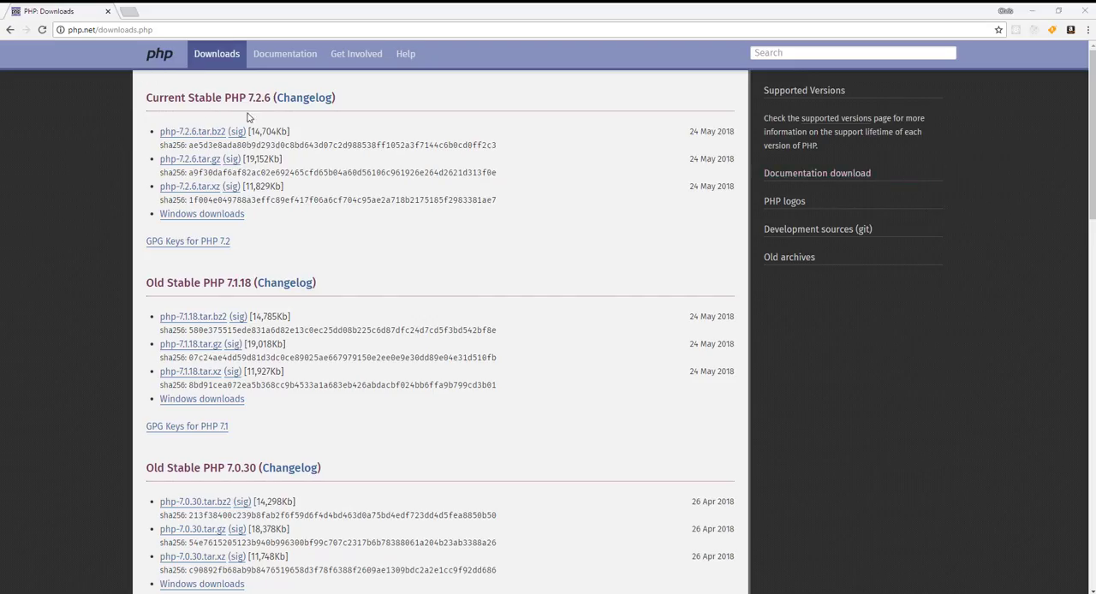
# Step: Download the PHP 7.2.6 VC15 x64 Thread Safe zip from the Windows downloads
pyautogui.click(196, 214)
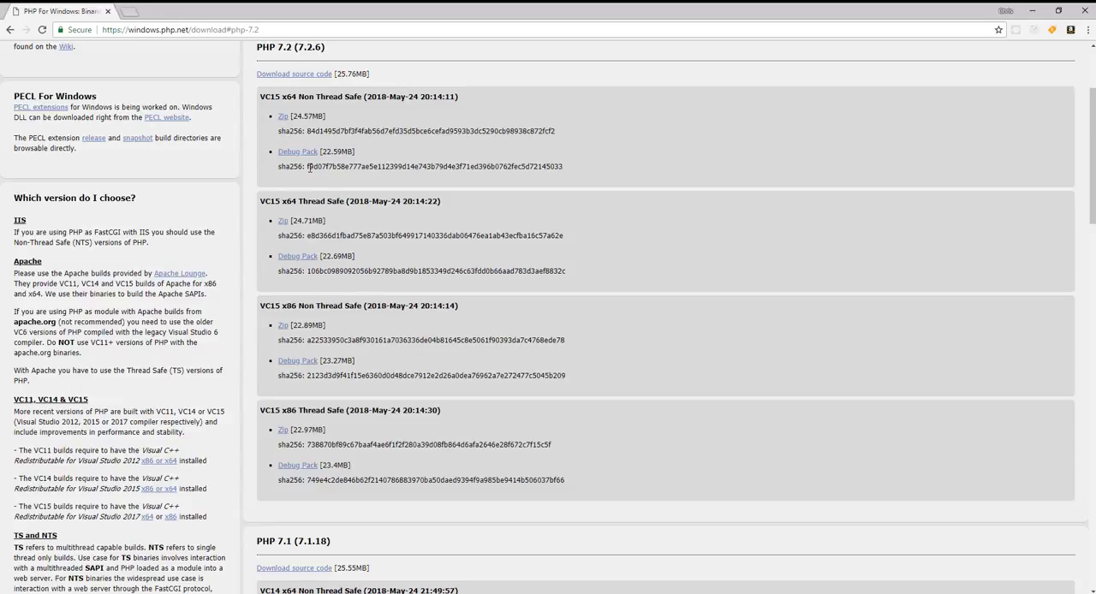
pyautogui.click(282, 222)
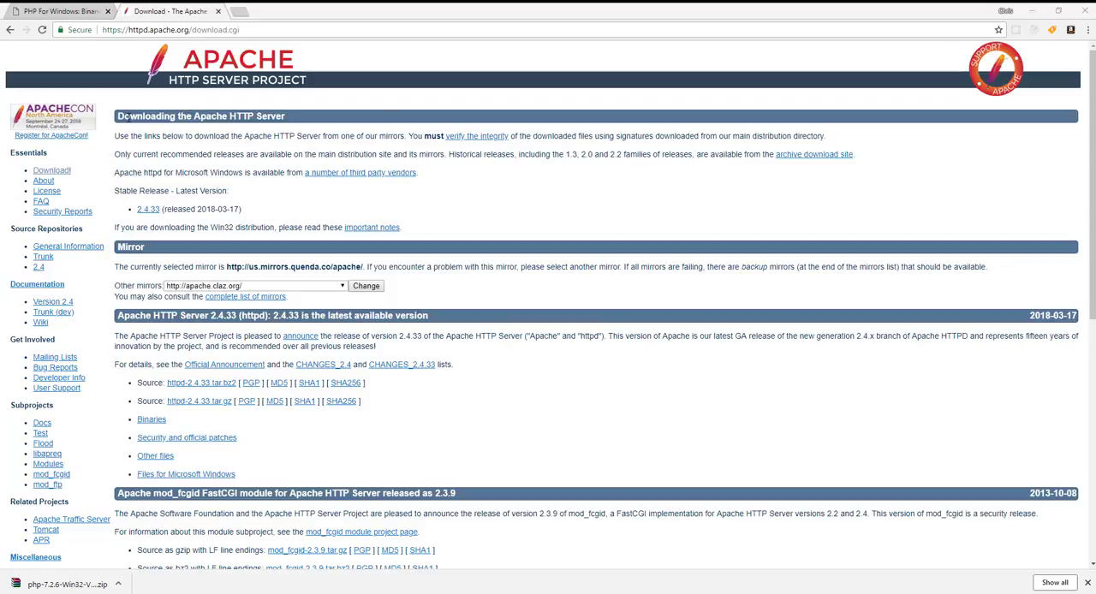
pyautogui.click(147, 210)
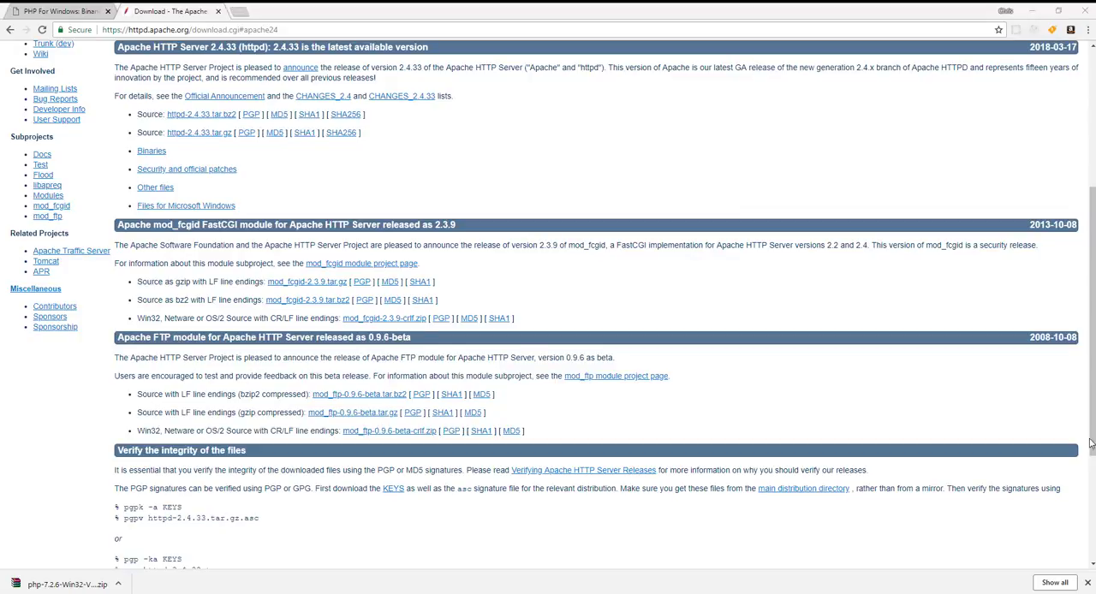
pyautogui.click(216, 205)
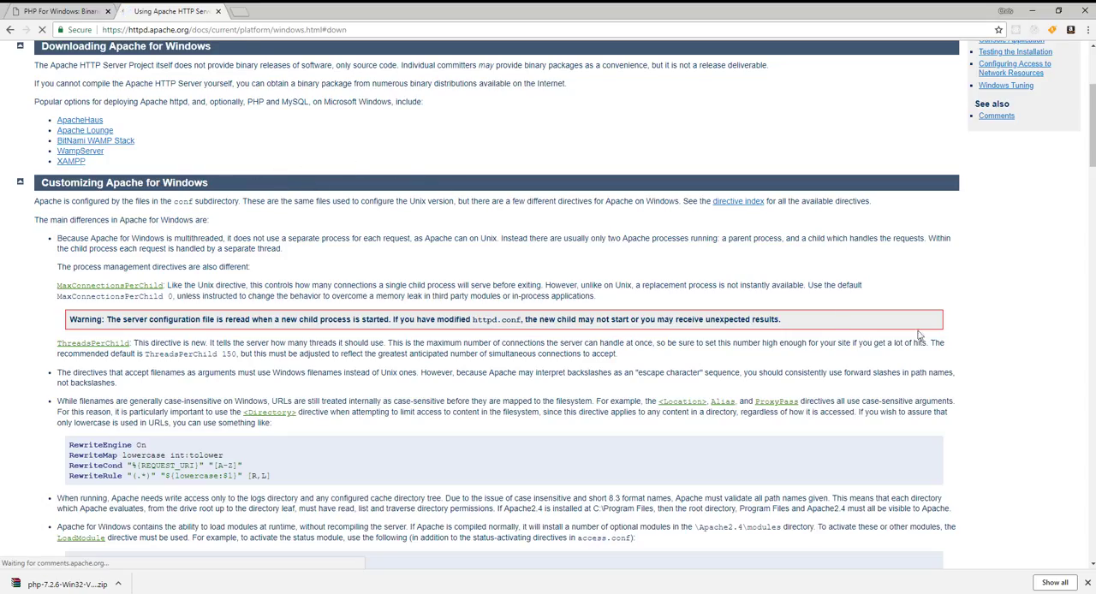
pyautogui.click(85, 130)
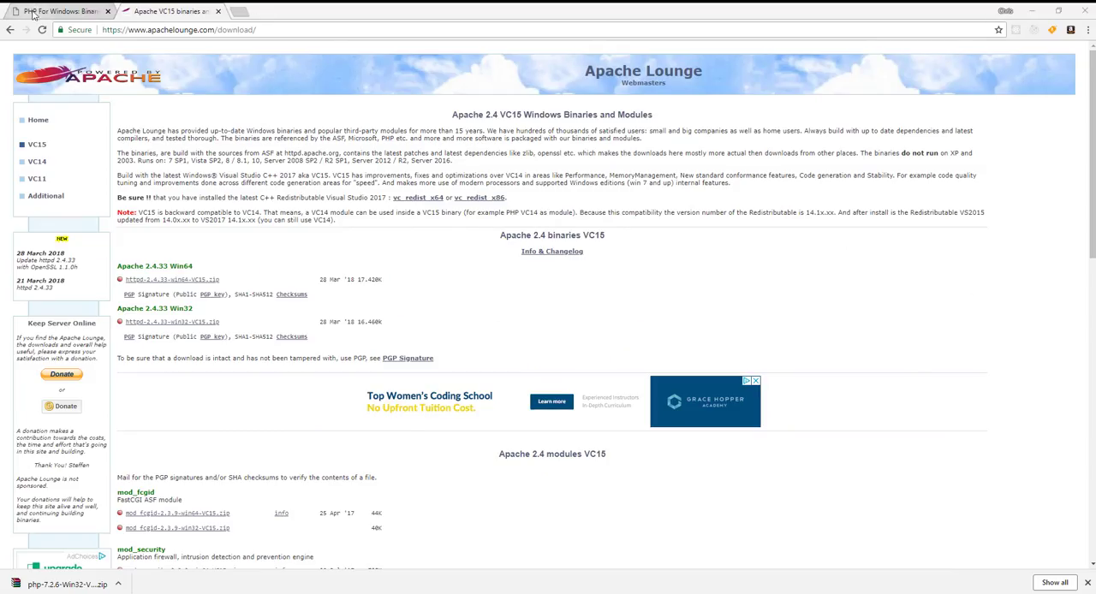
pyautogui.click(11, 29)
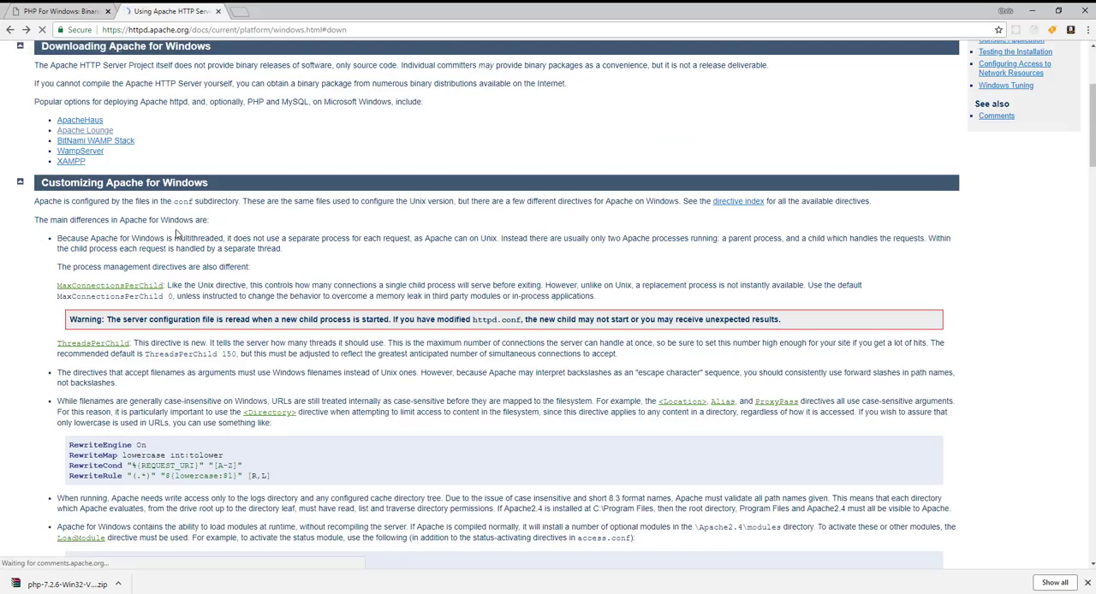
pyautogui.click(10, 29)
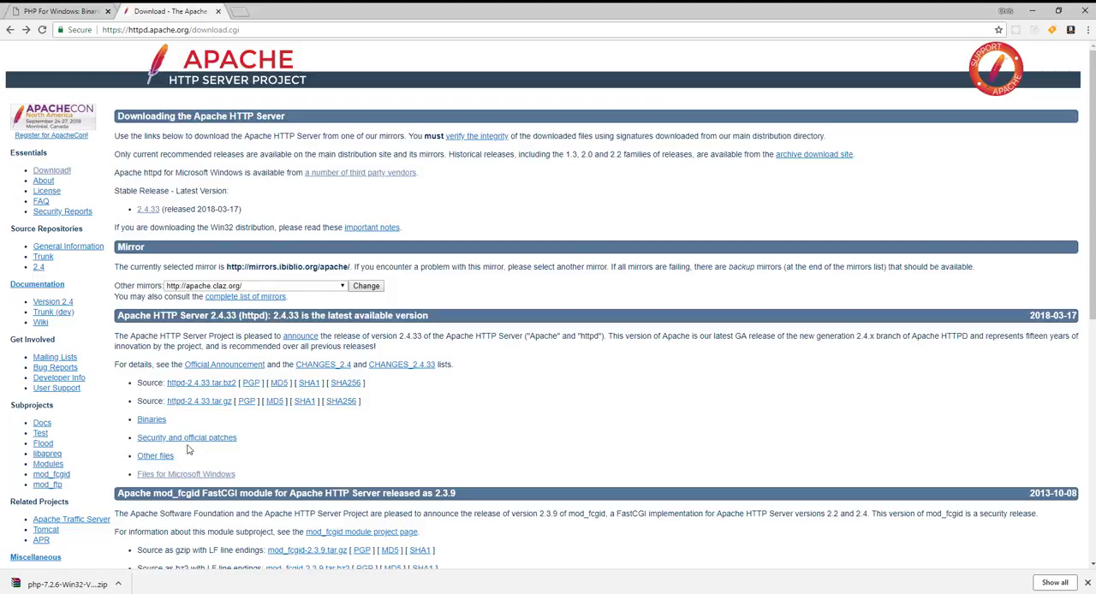
# Step: Download httpd-2.4.33-win64-VC15.zip from Apache Lounge via Apache's files for Microsoft Windows, and set it to open when finished
pyautogui.click(164, 476)
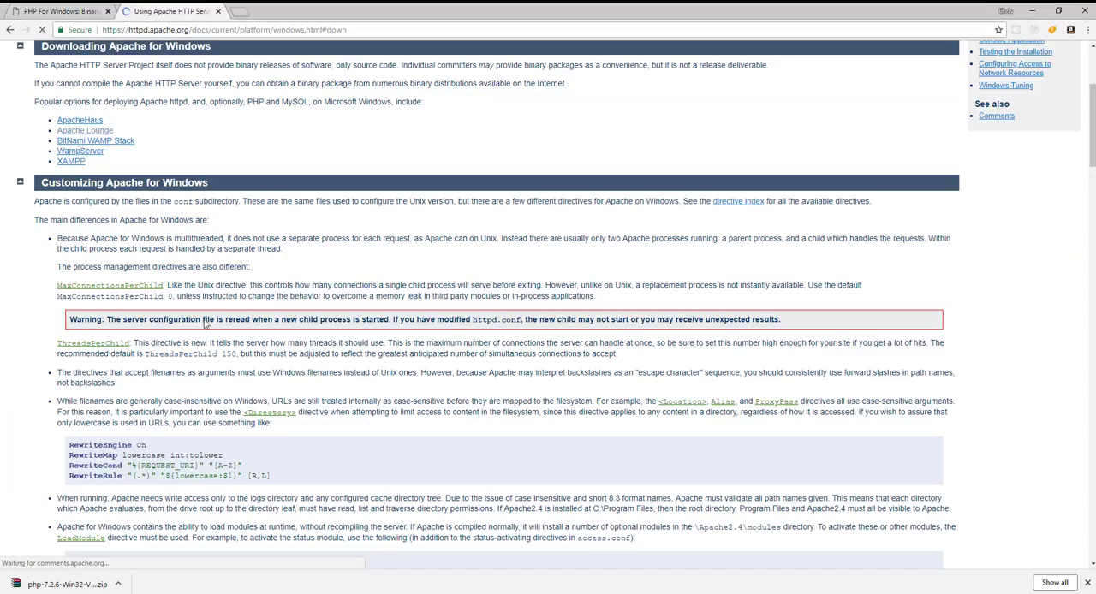
pyautogui.click(96, 131)
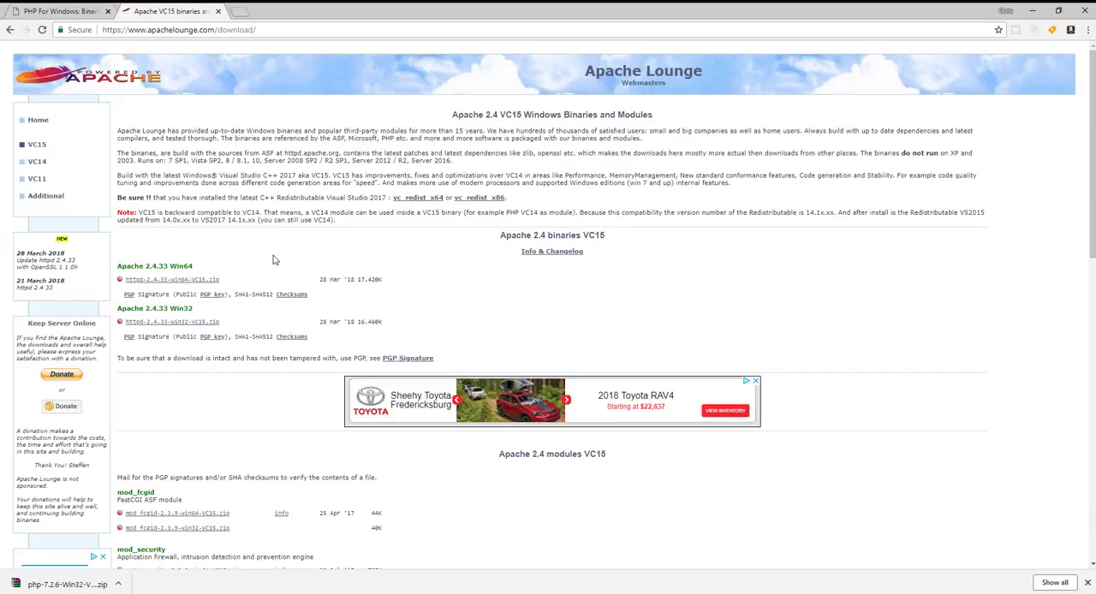
pyautogui.click(168, 280)
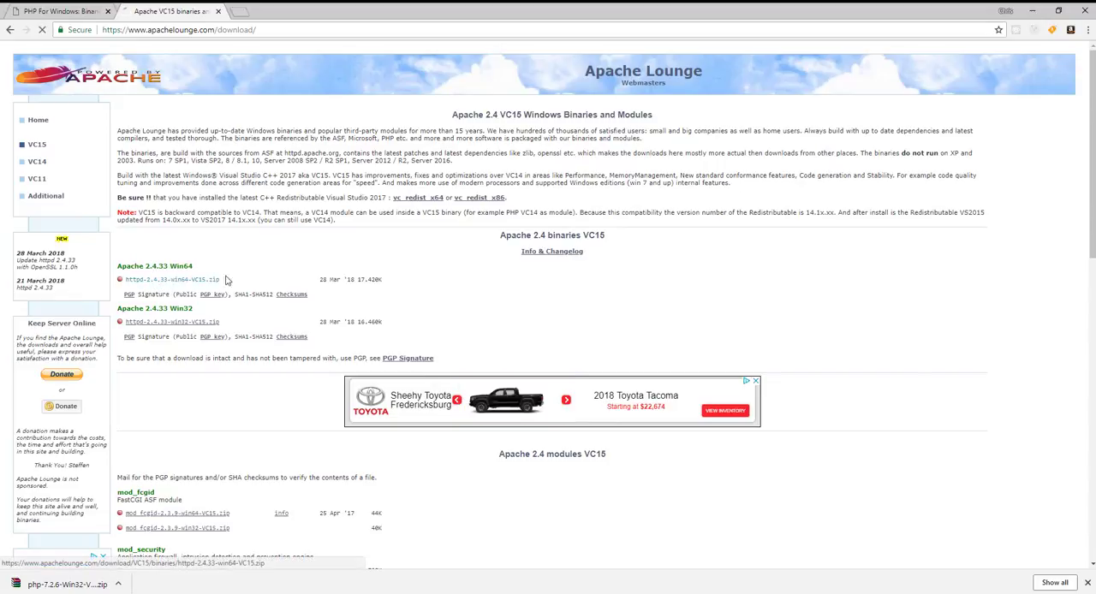
pyautogui.click(98, 586)
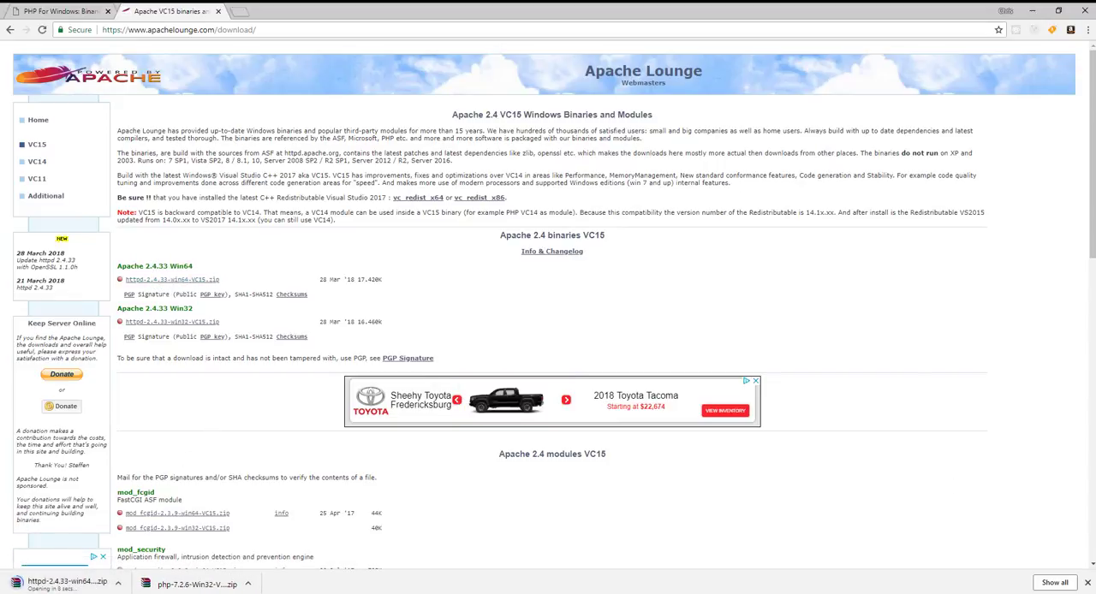
# Step: Open the downloaded PHP 7.2.6 archive and select all its contents, from the dev folder to snapshot.txt
pyautogui.click(195, 584)
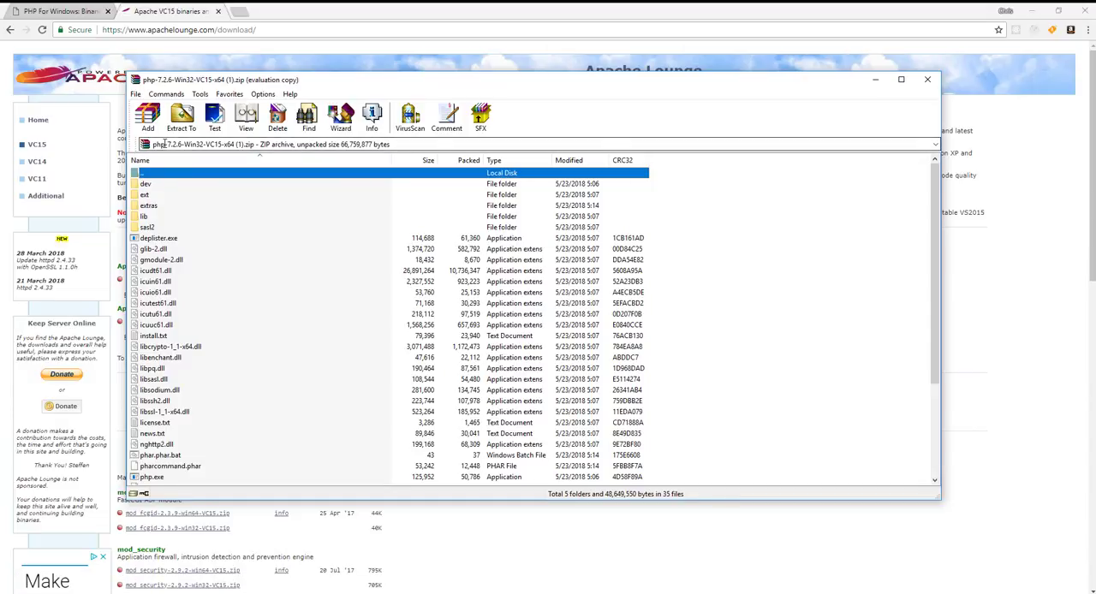
pyautogui.click(159, 184)
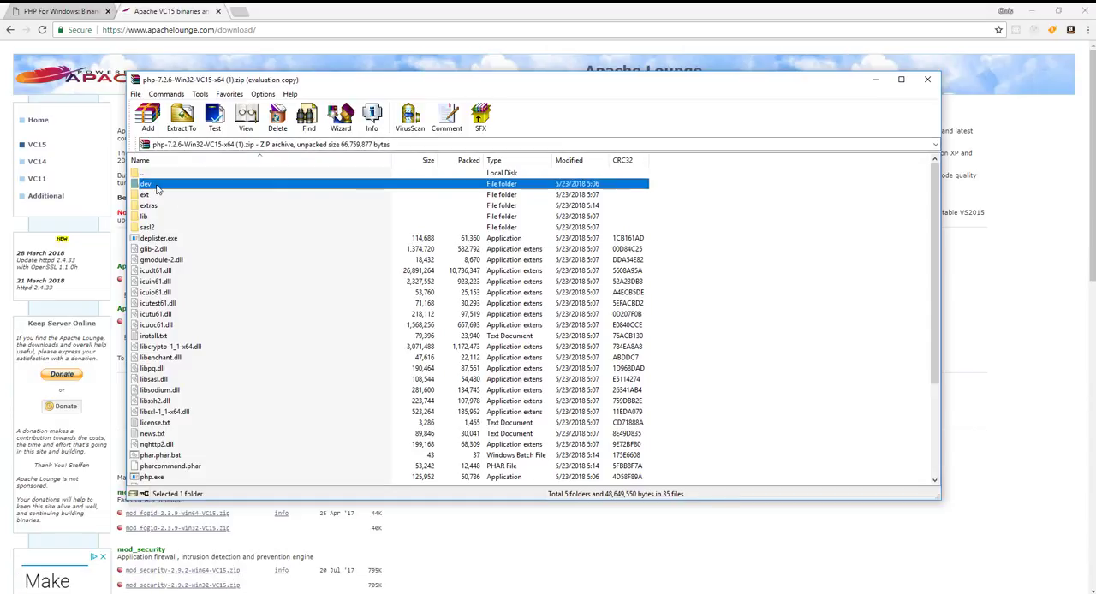
pyautogui.scroll(-4, 195, 414)
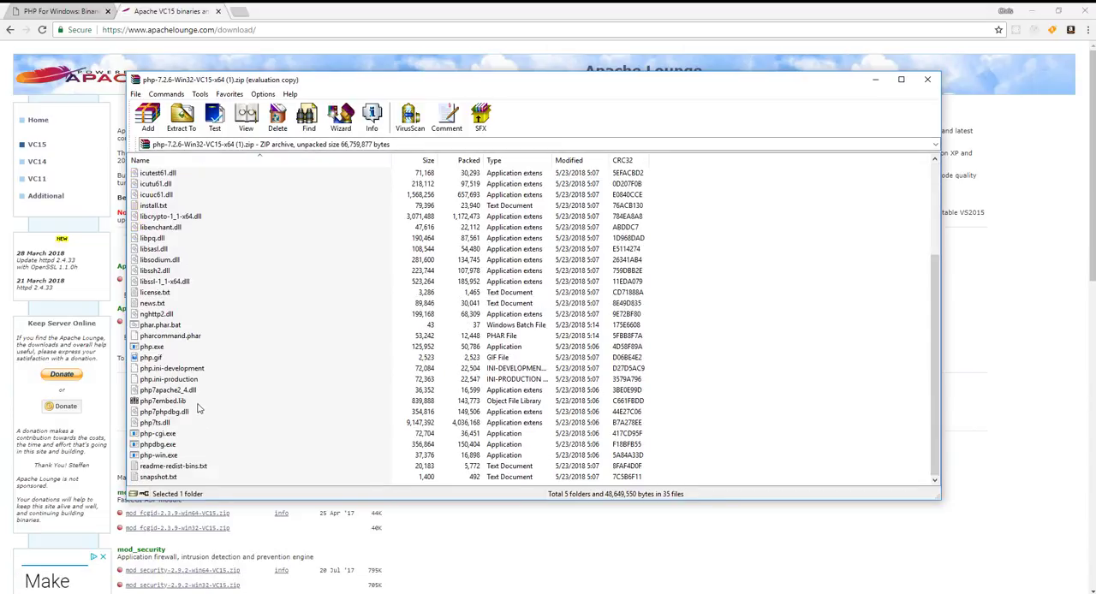
pyautogui.keyDown('shift'); pyautogui.click(158, 477); pyautogui.keyUp('shift')
# Step: Extract the selected PHP files into a new folder named php on the C: drive and minimize the archive window
pyautogui.click(181, 114)
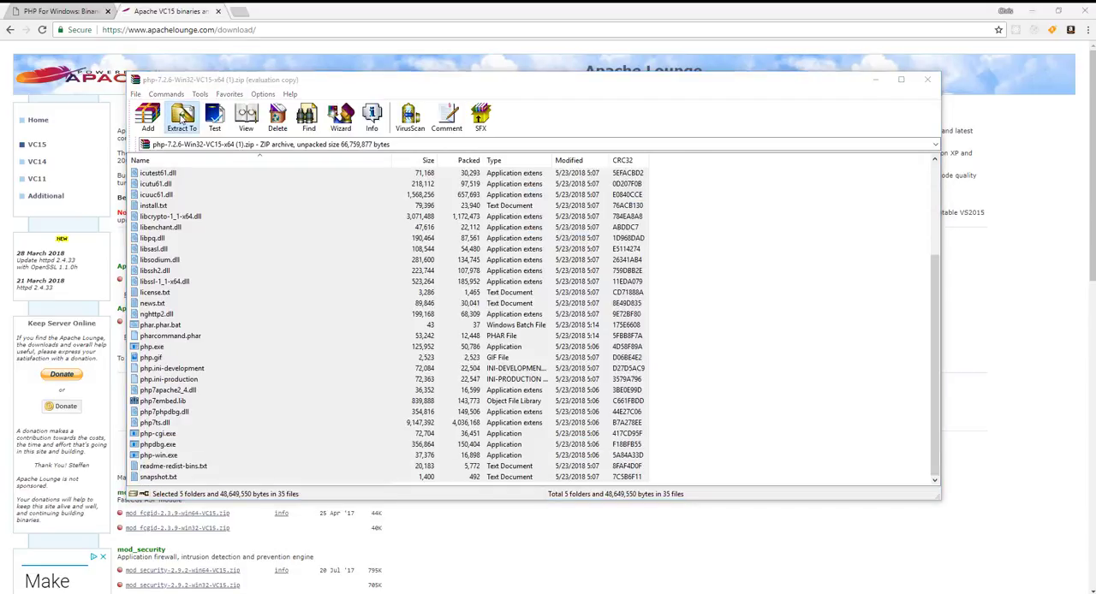
pyautogui.click(587, 326)
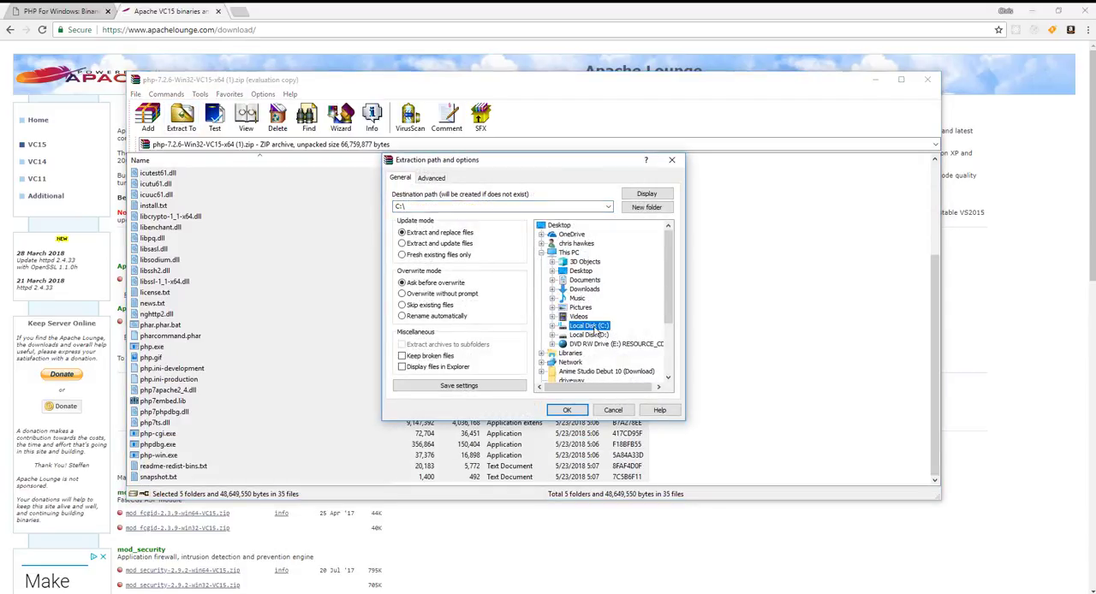
pyautogui.rightClick(587, 328)
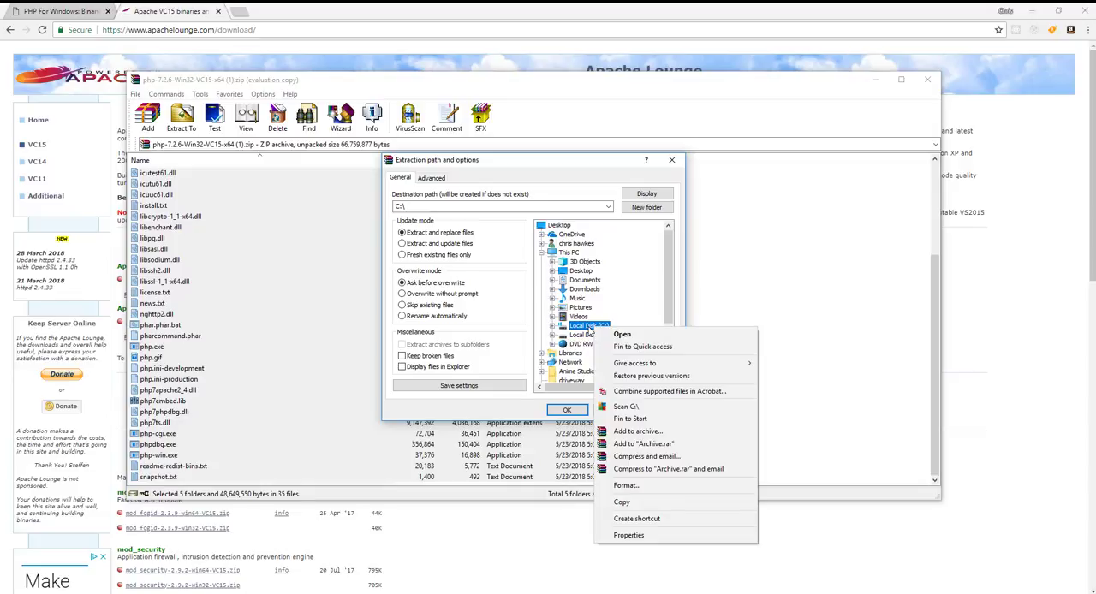
pyautogui.click(589, 330)
pyautogui.click(648, 209)
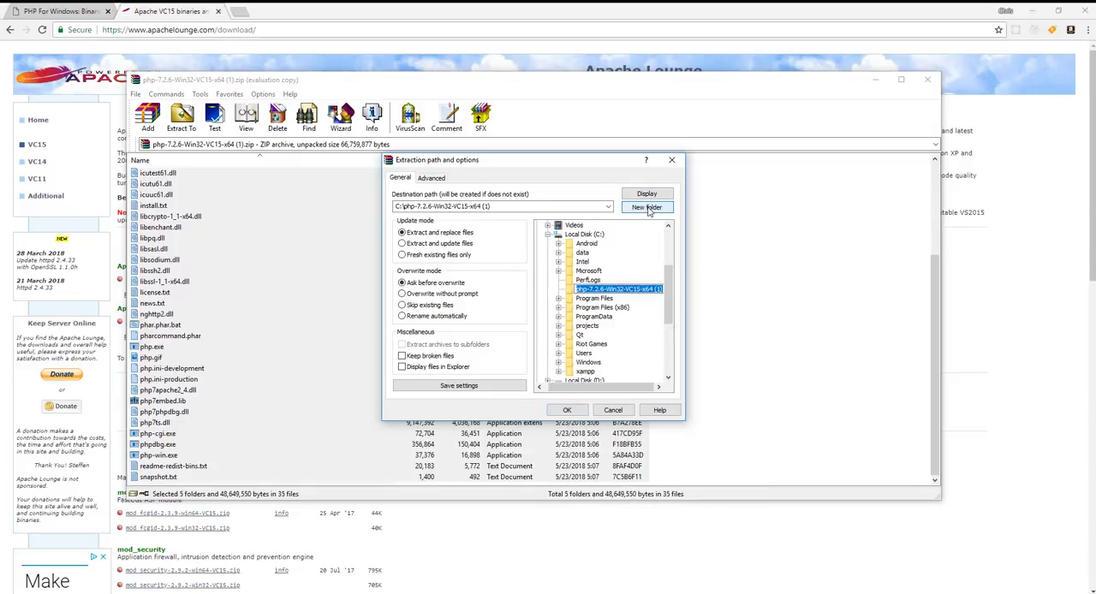
pyautogui.write('php')
pyautogui.press('Return')
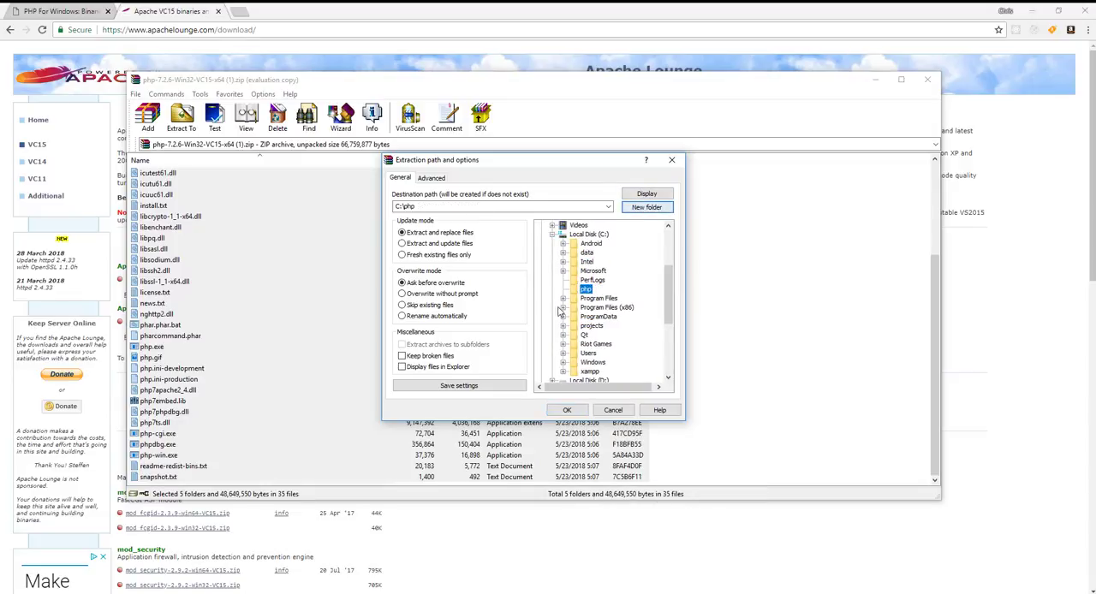
pyautogui.click(567, 410)
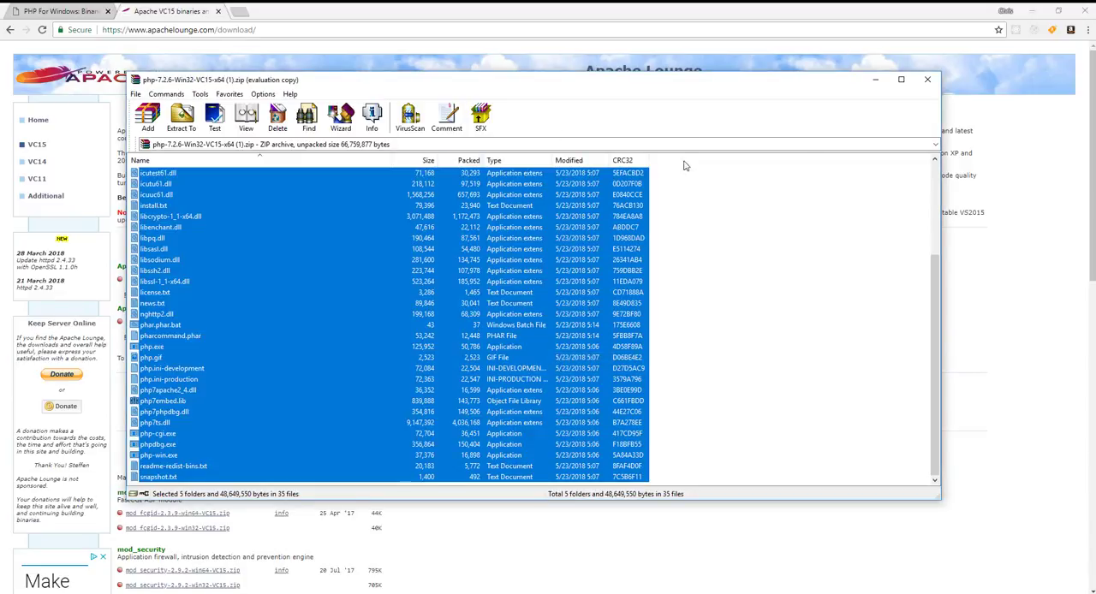
pyautogui.click(875, 79)
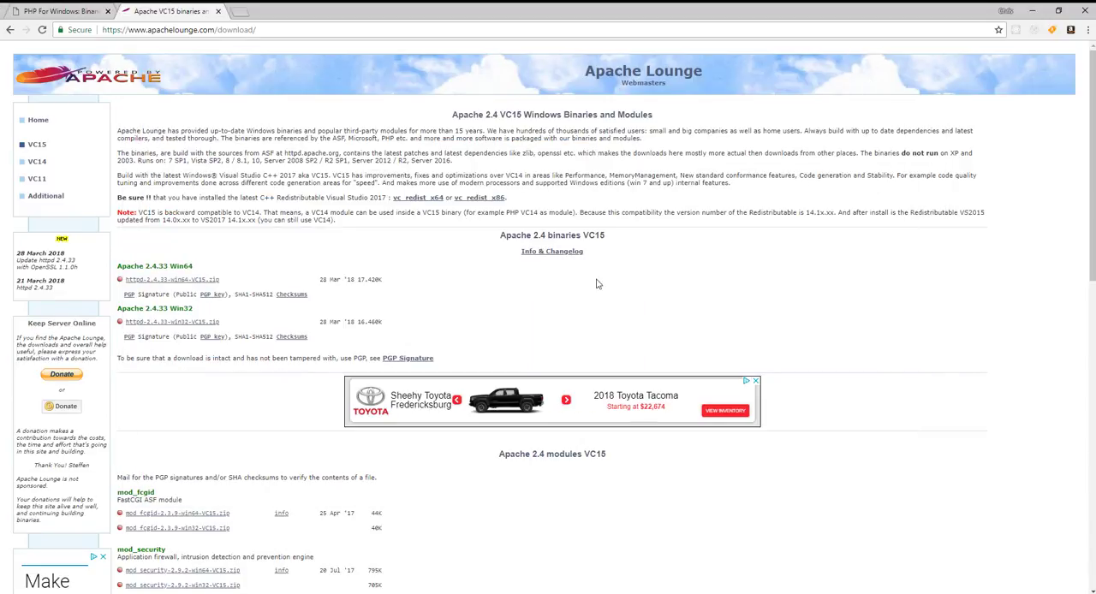
# Step: Find the system environment variables settings in Windows and open the Environment Variables dialog
pyautogui.click(53, 586)
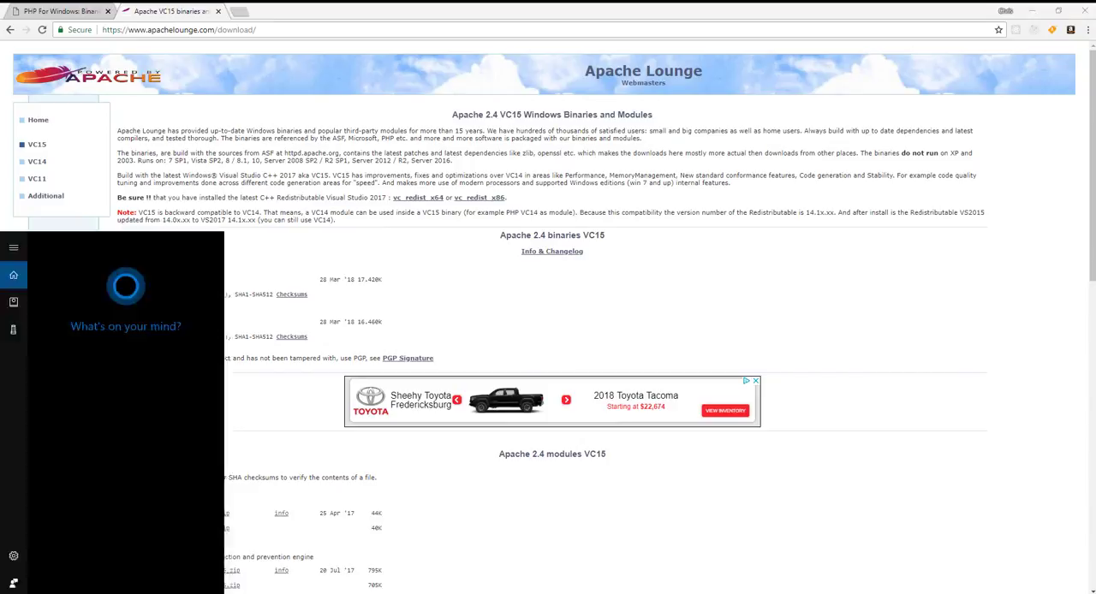
pyautogui.write('environ')
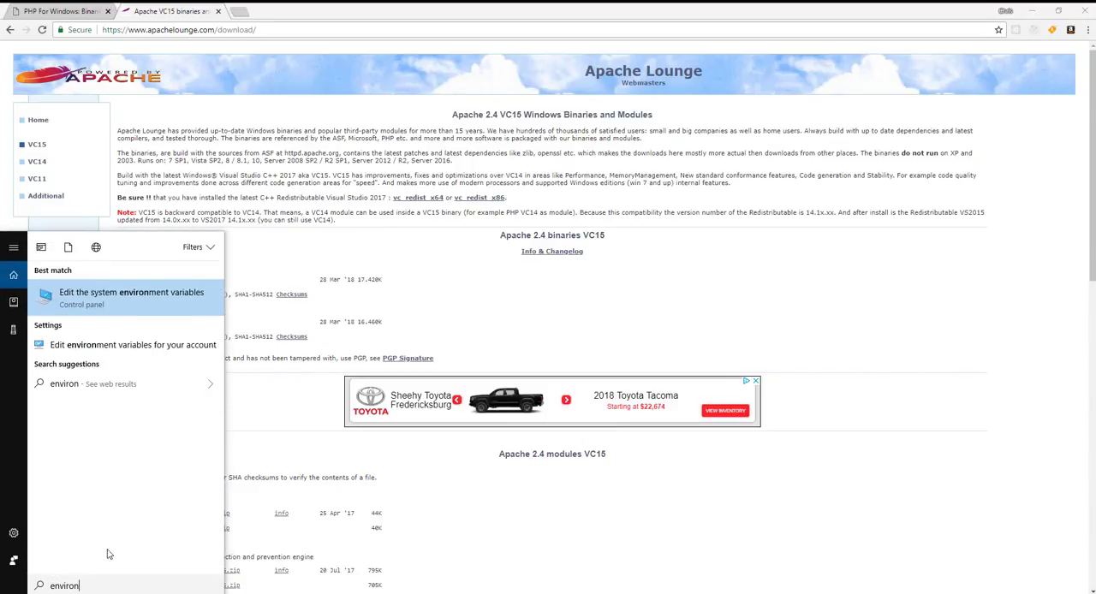
pyautogui.click(142, 296)
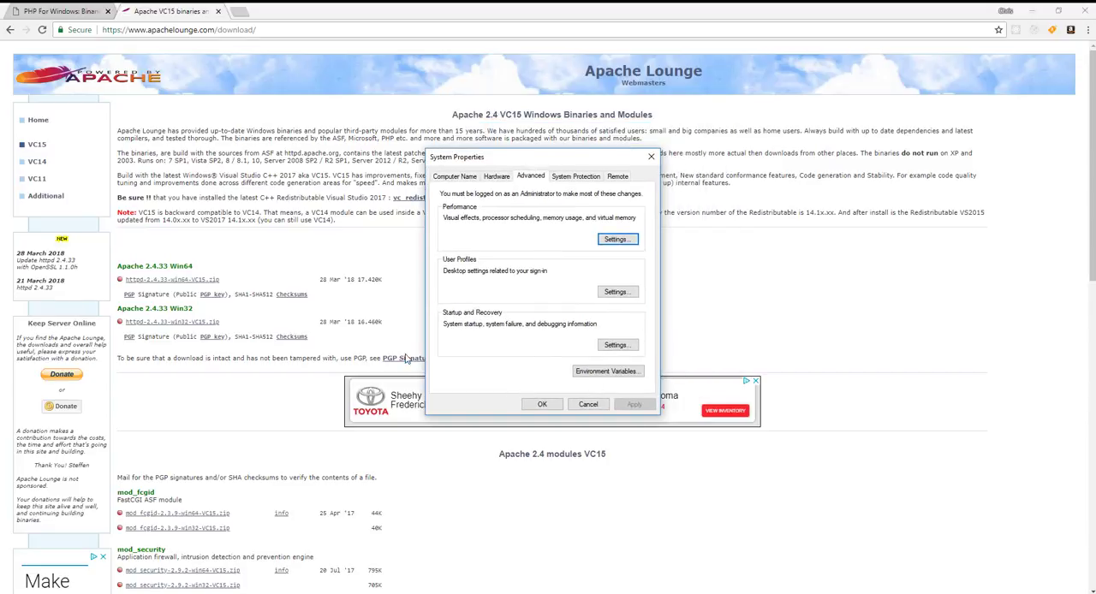
pyautogui.click(598, 373)
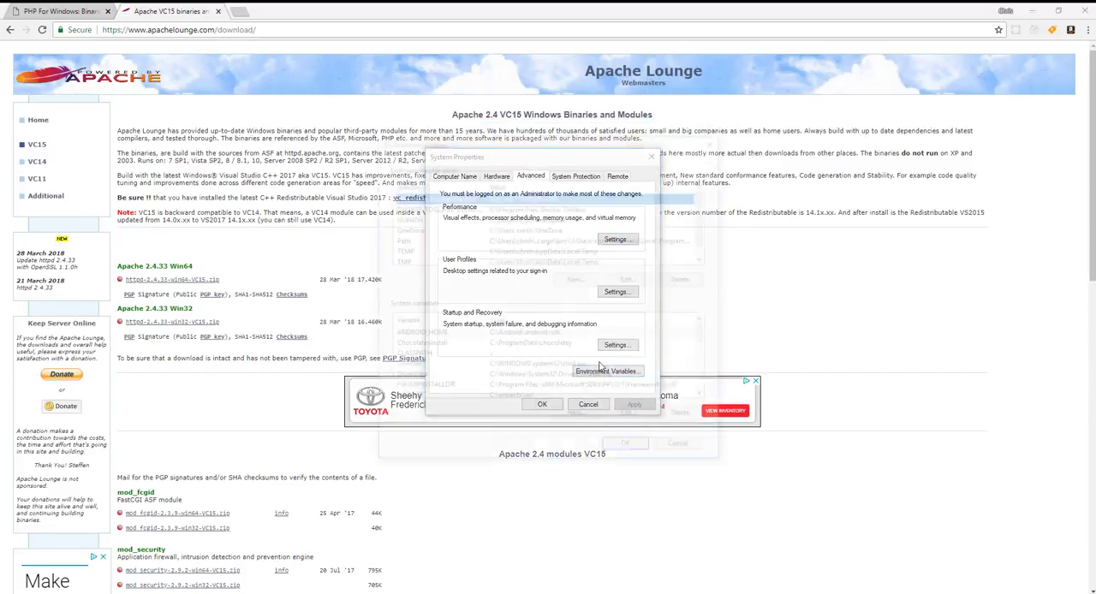
pyautogui.click(426, 240)
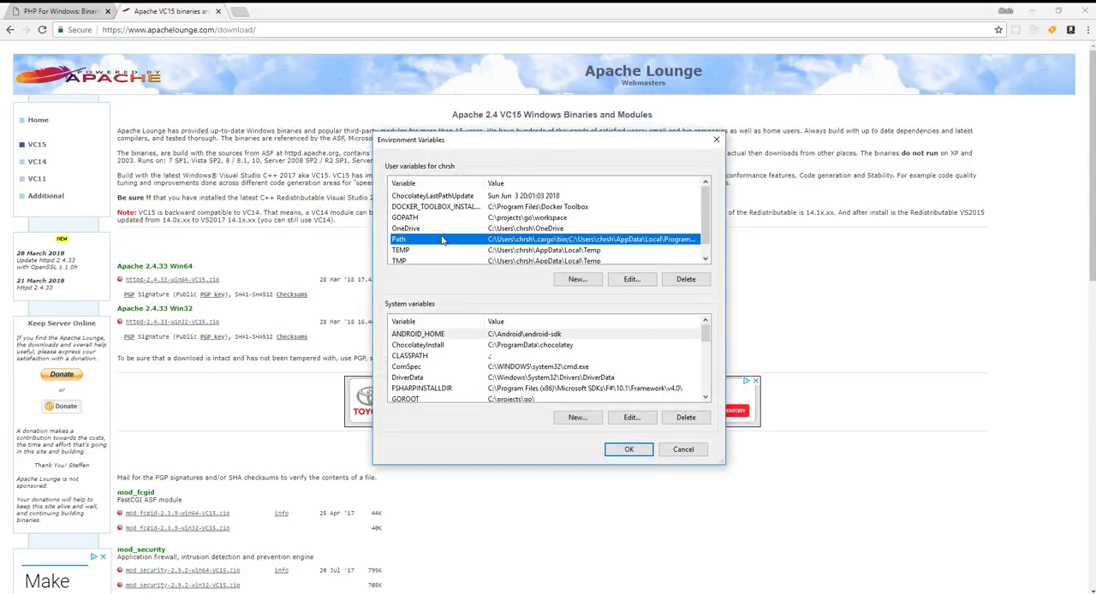
pyautogui.click(674, 451)
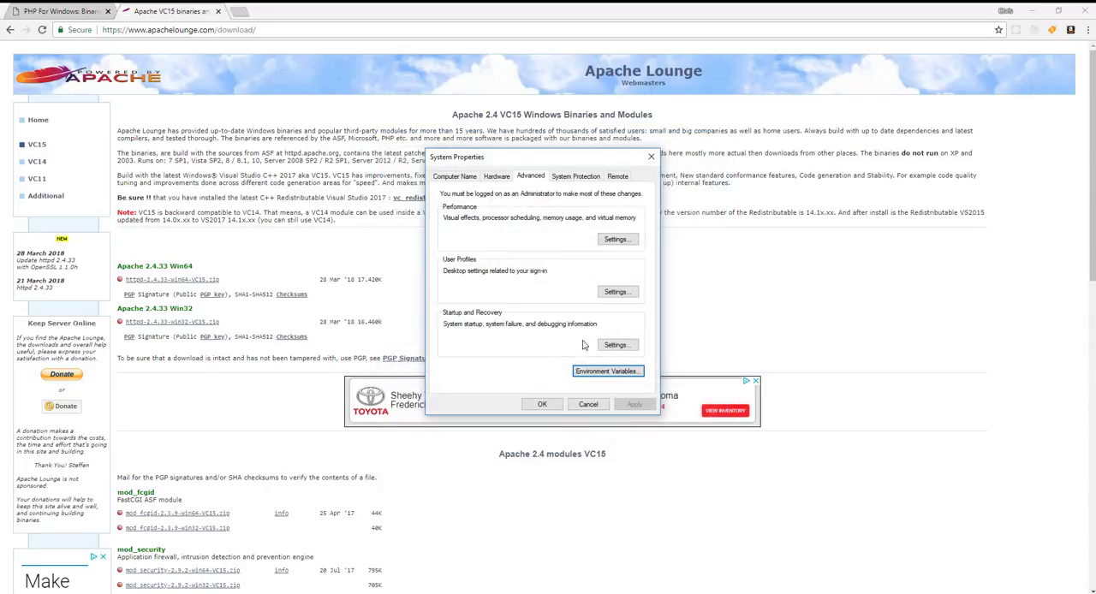
pyautogui.click(597, 374)
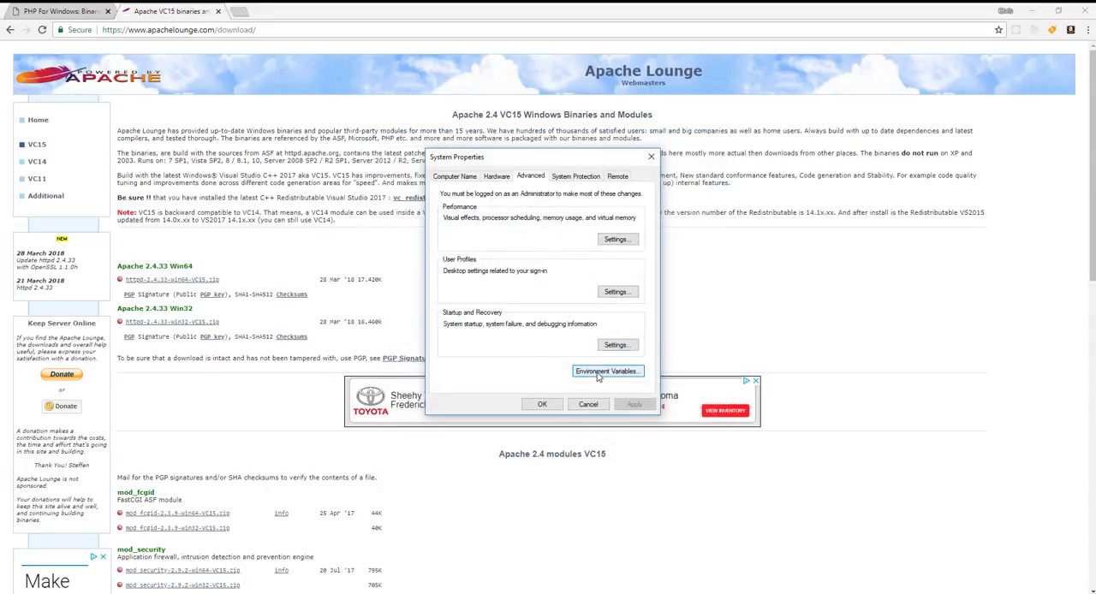
# Step: Open the user Path variable for editing and check its C:\php entry
pyautogui.click(406, 241)
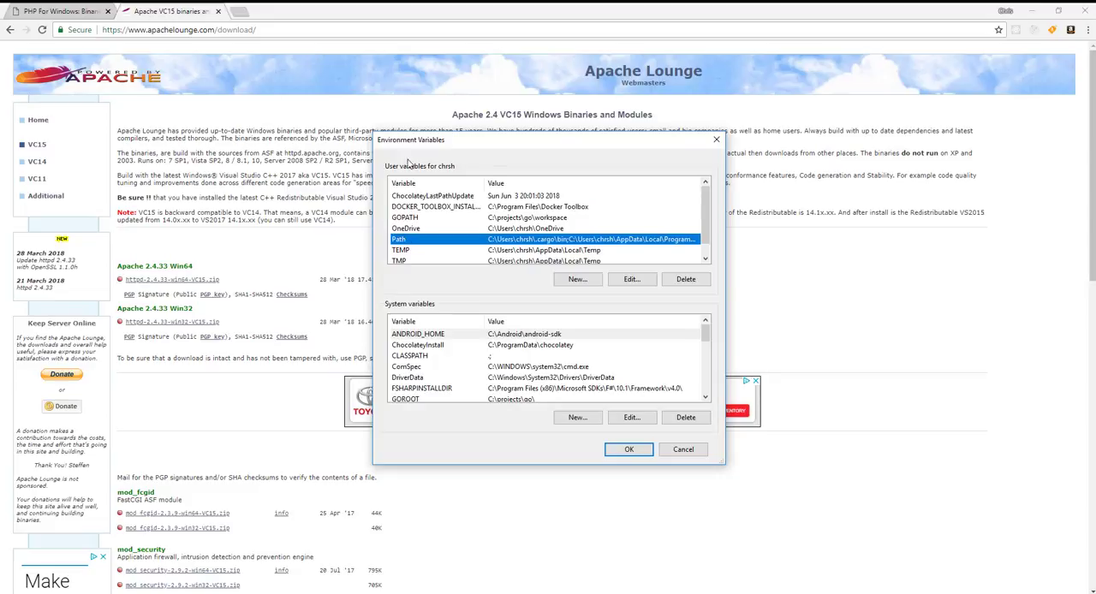
pyautogui.click(629, 283)
pyautogui.click(447, 300)
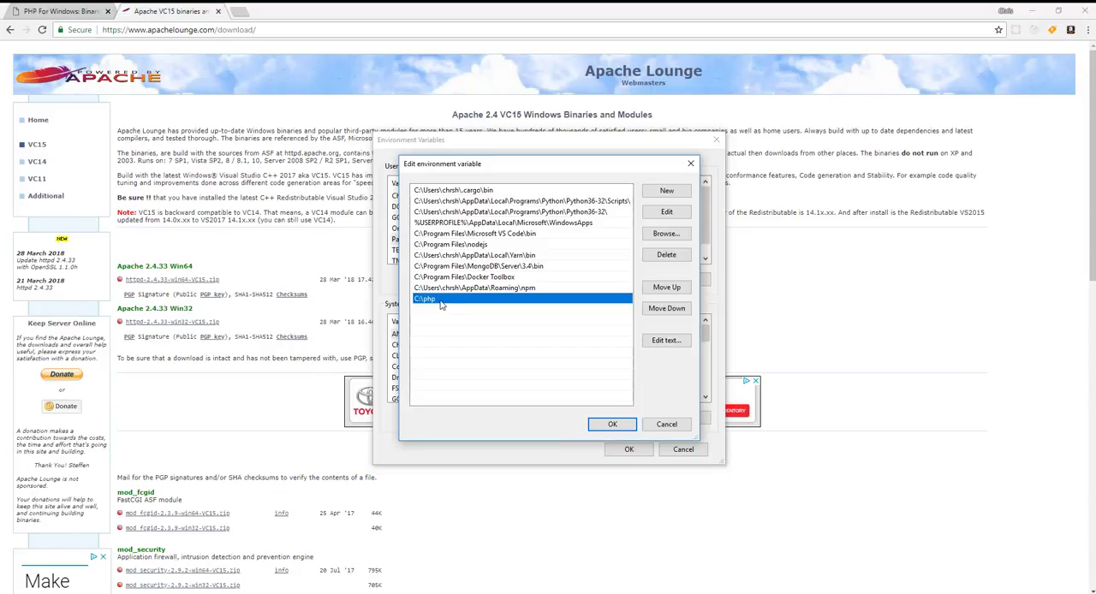
pyautogui.doubleClick(427, 300)
pyautogui.click(445, 308)
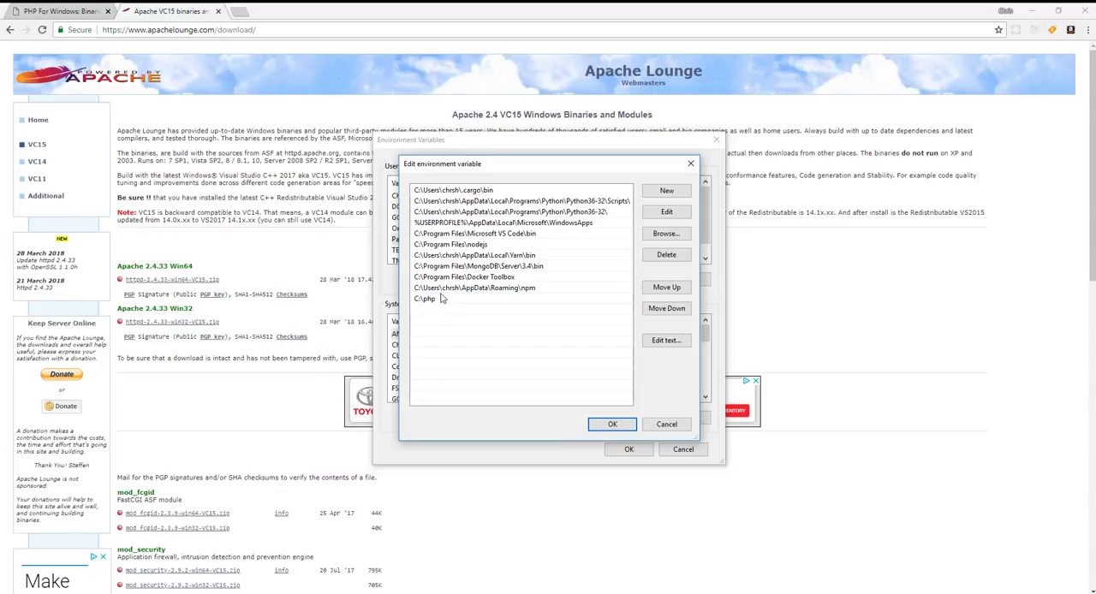
pyautogui.click(435, 299)
pyautogui.click(436, 300)
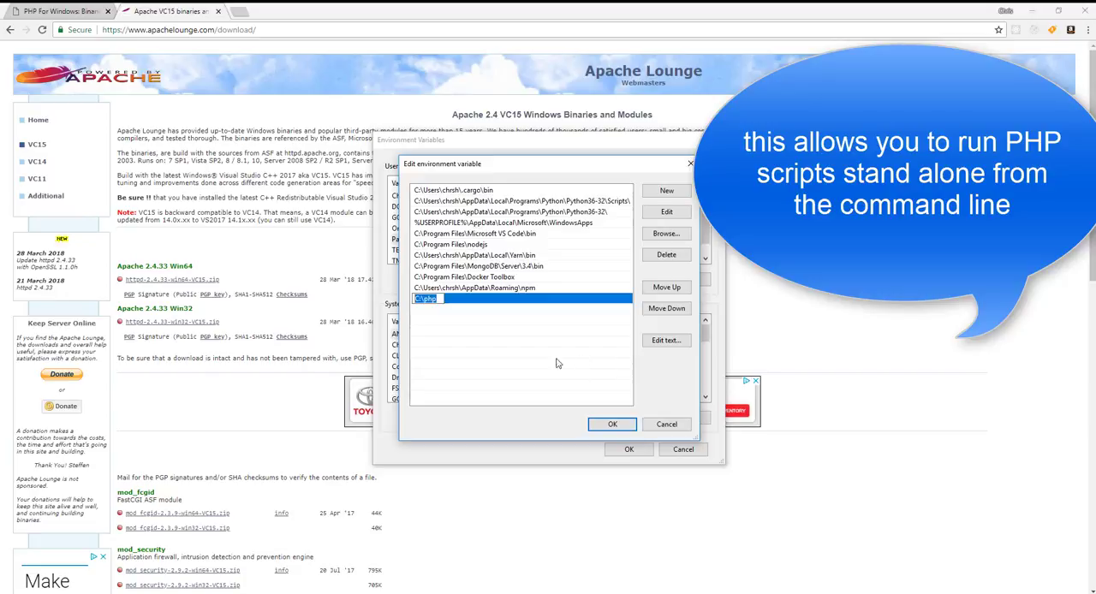
pyautogui.click(549, 373)
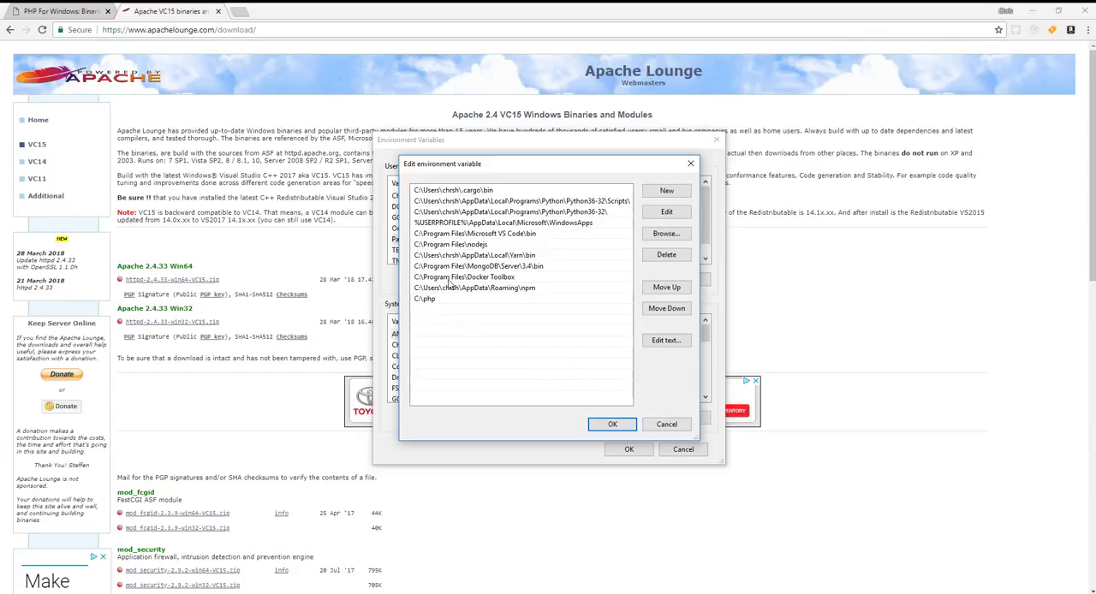
# Step: Accept the Path entries and close the environment variables and system properties dialogs with their settings confirmed
pyautogui.click(612, 424)
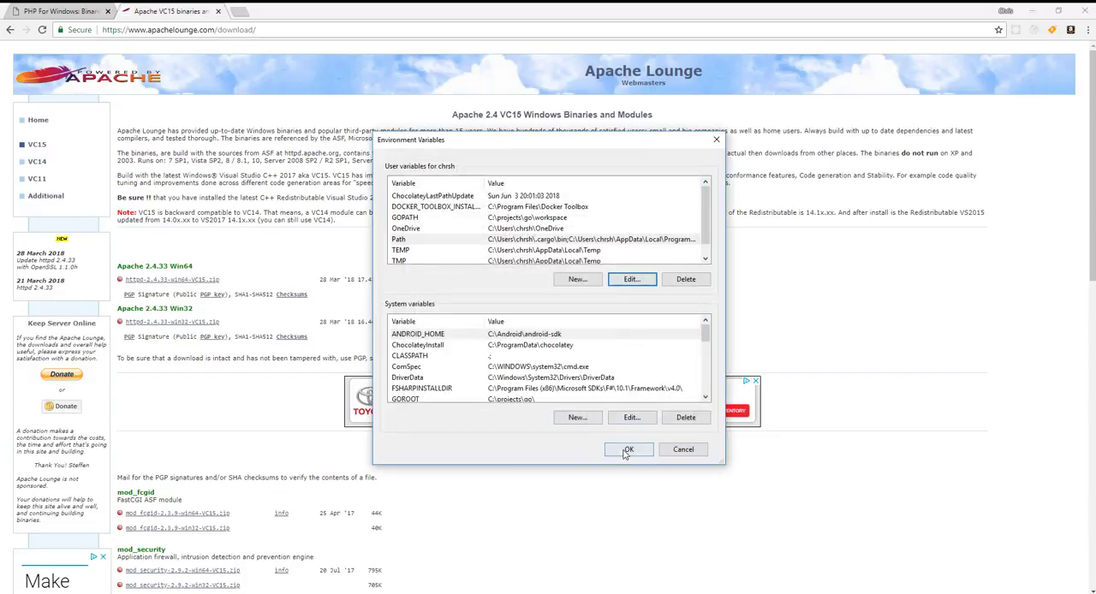
pyautogui.click(628, 448)
pyautogui.click(547, 404)
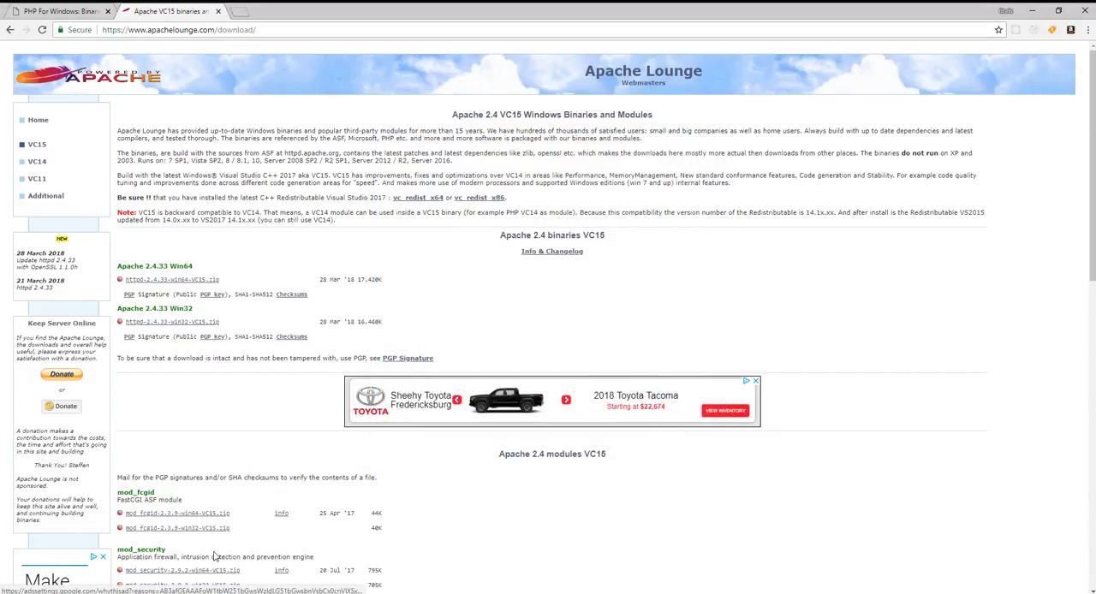
# Step: Switch to the httpd-2.4.33-win64-VC15 archive in WinRAR and examine its Apache24 folder, returning to the archive root
pyautogui.moveTo(287, 586)
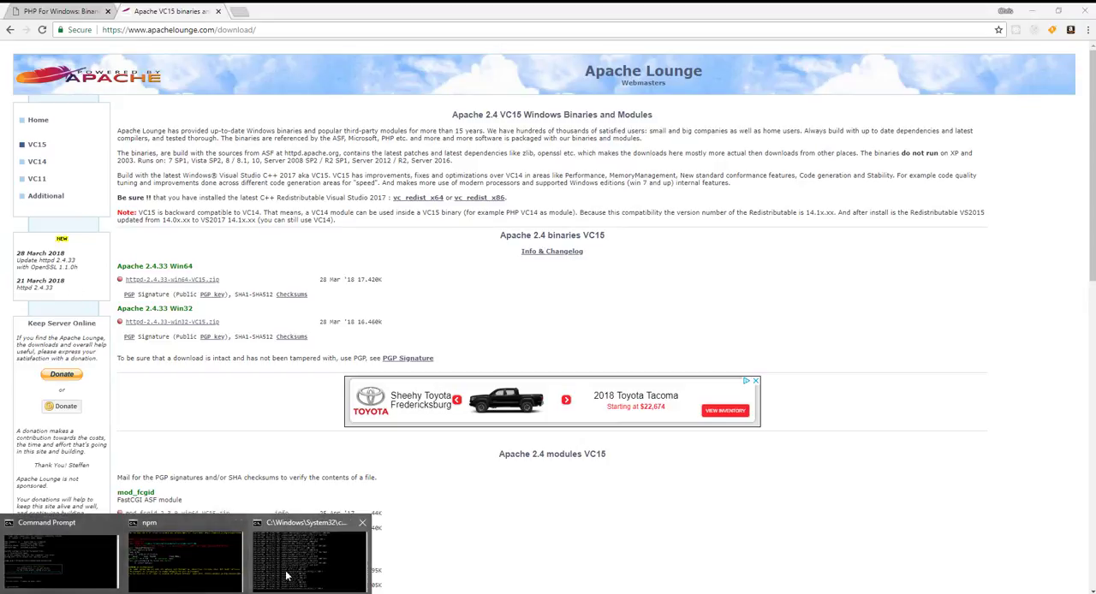
pyautogui.click(709, 511)
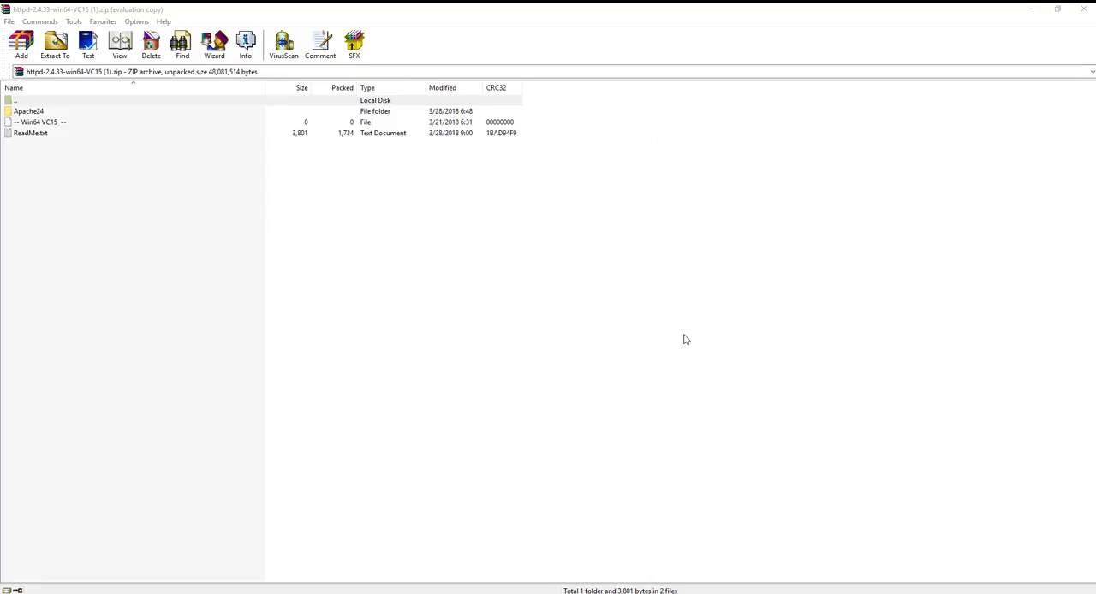
pyautogui.click(29, 110)
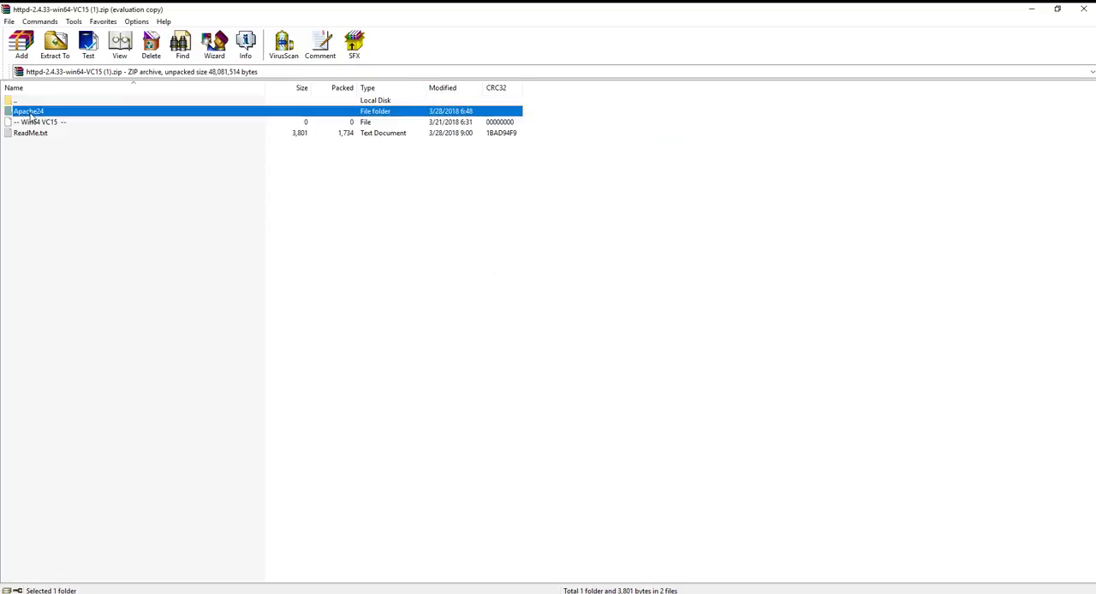
pyautogui.doubleClick(31, 114)
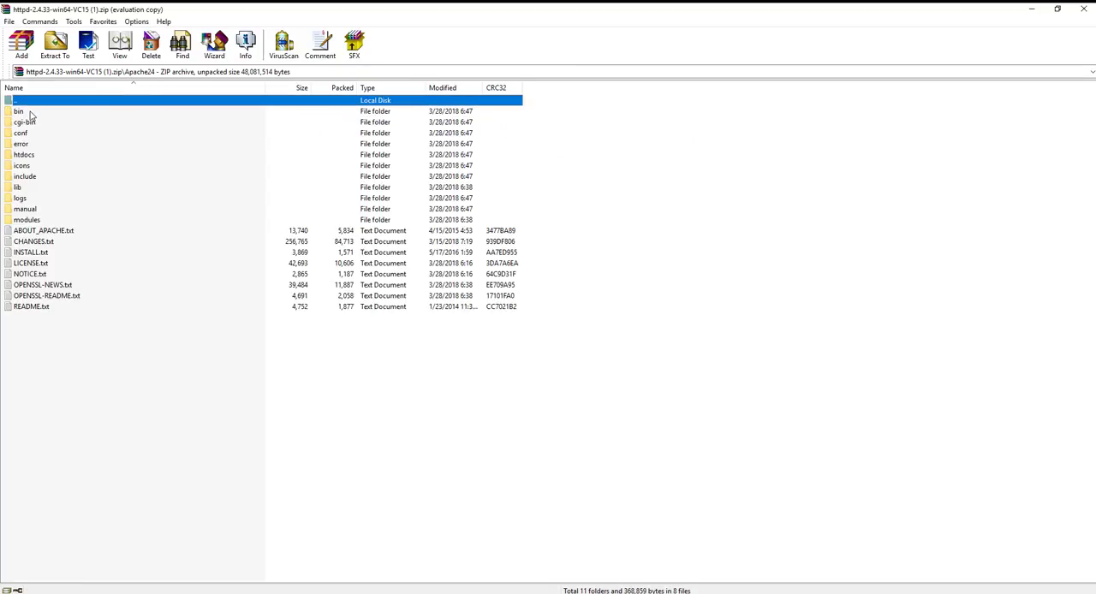
pyautogui.doubleClick(10, 101)
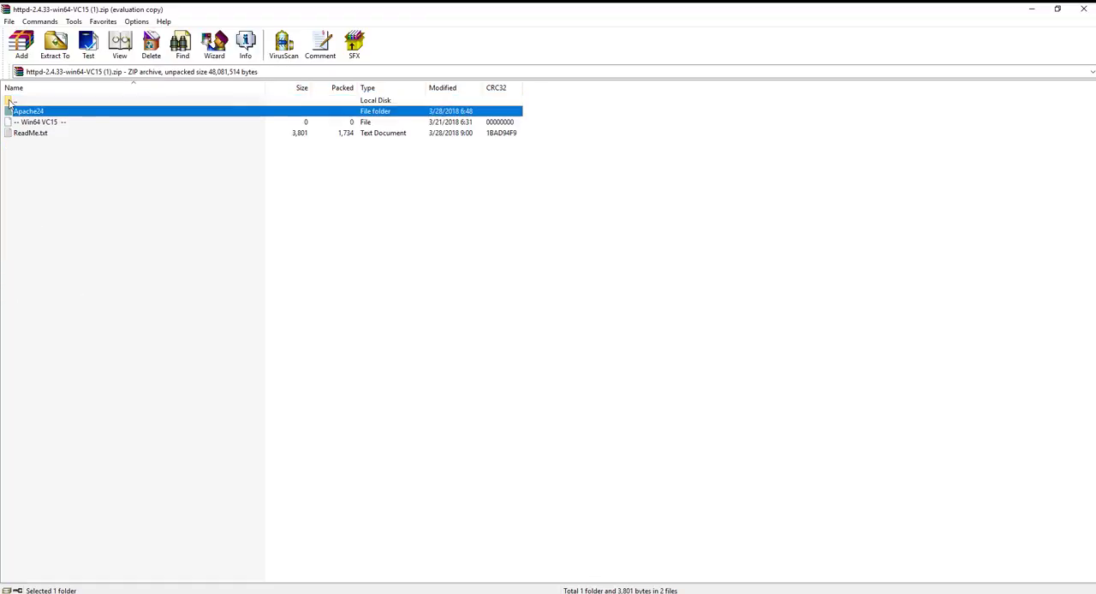
pyautogui.click(54, 45)
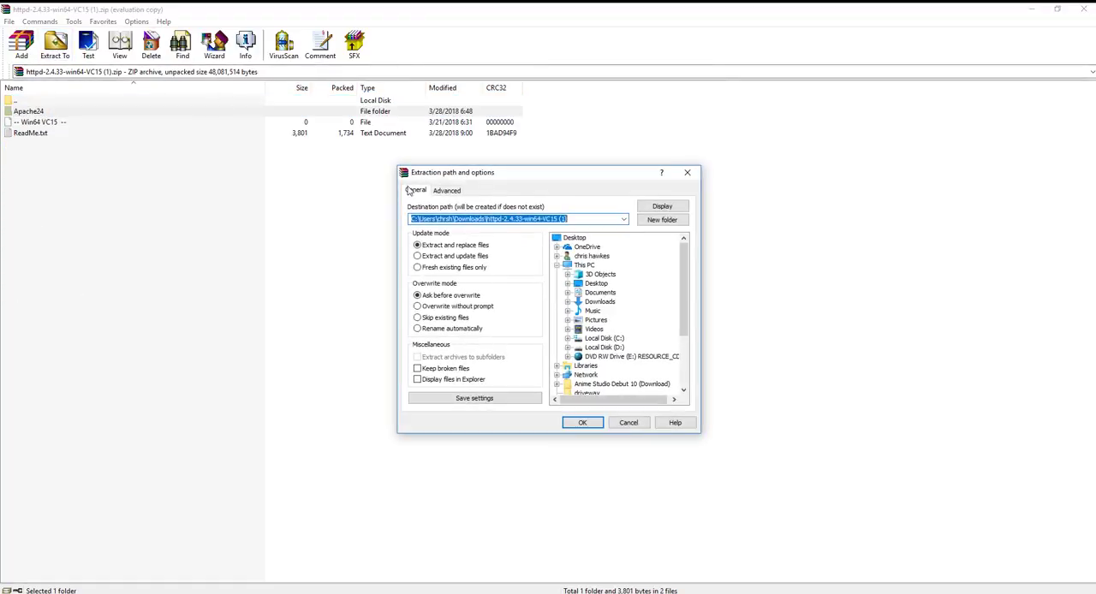
pyautogui.click(604, 338)
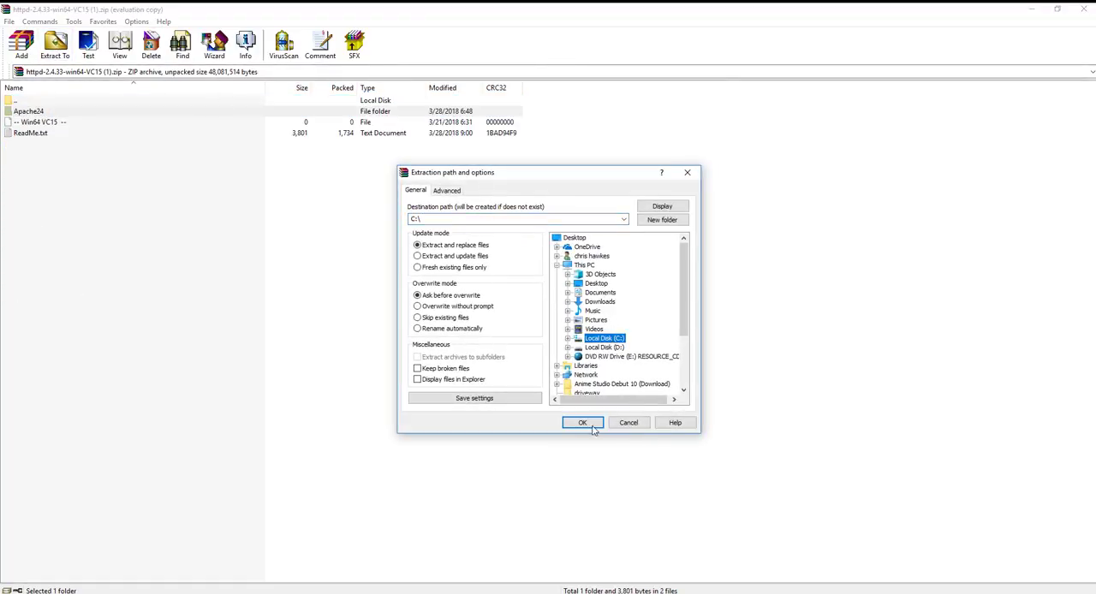
pyautogui.click(627, 423)
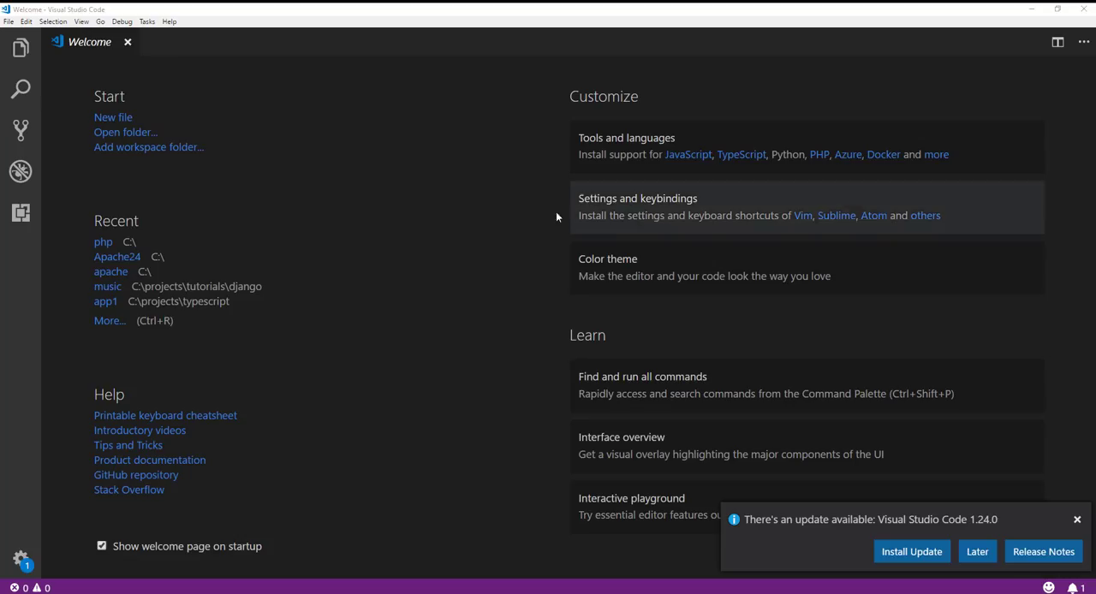
# Step: Open the C:\Apache24 folder as the working folder in Visual Studio Code
pyautogui.click(10, 22)
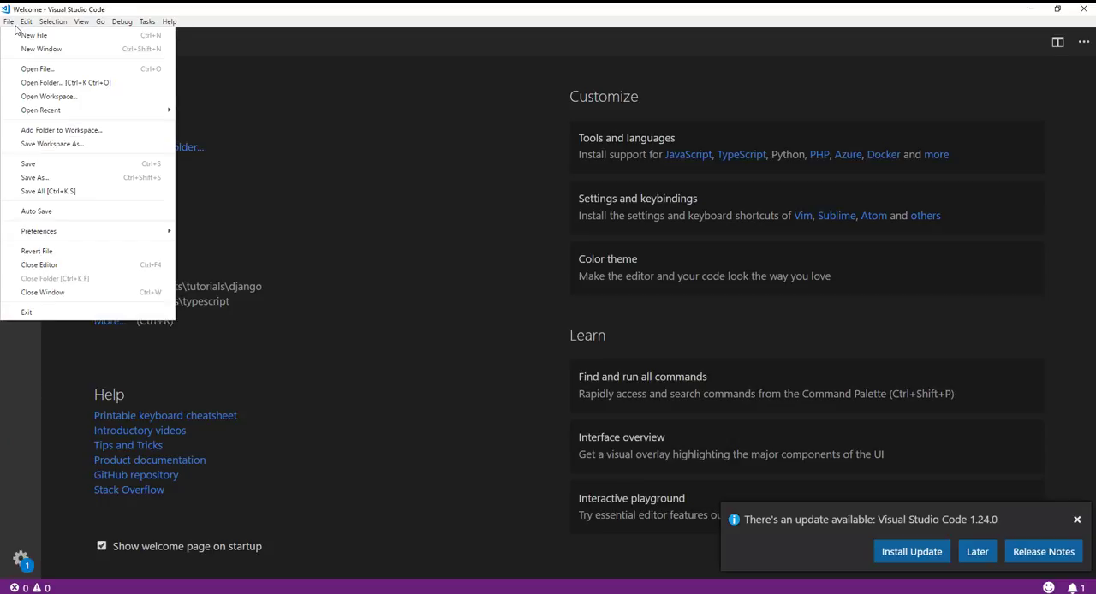
pyautogui.click(34, 83)
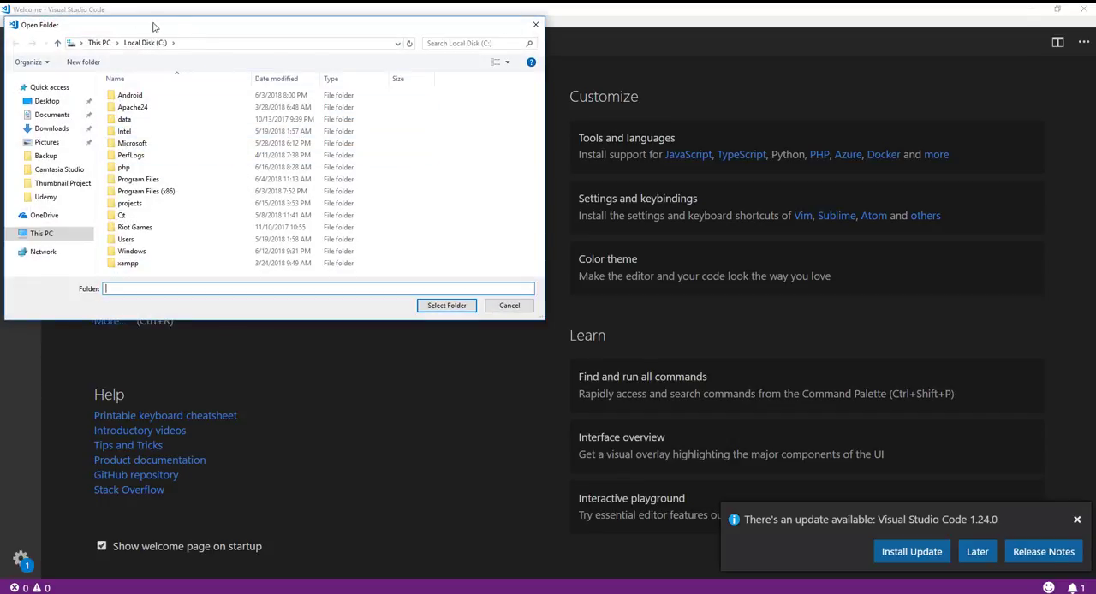
pyautogui.doubleClick(137, 108)
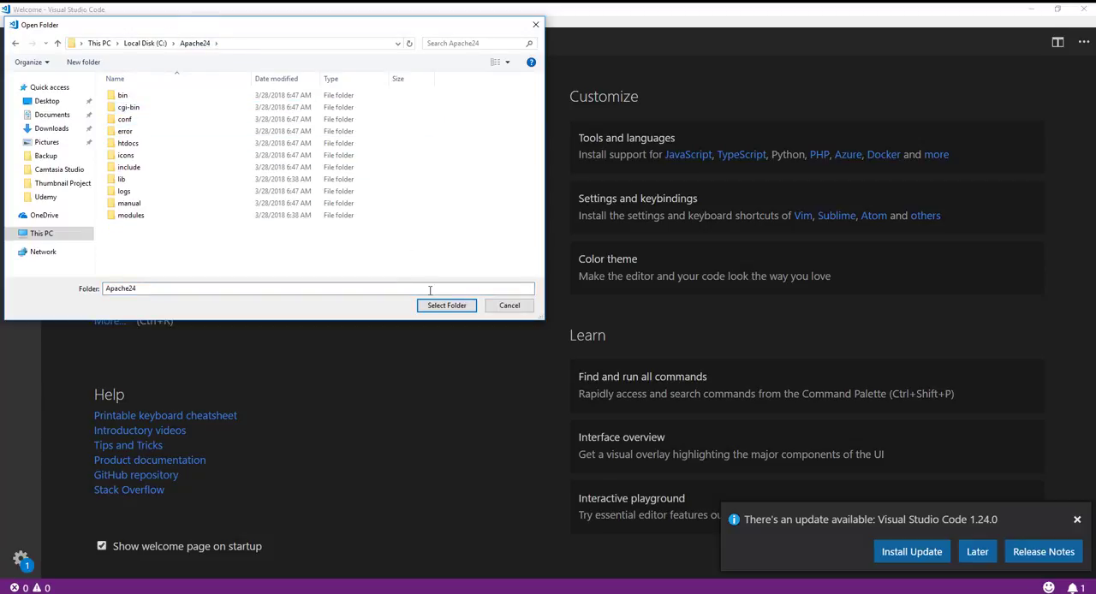
pyautogui.click(442, 314)
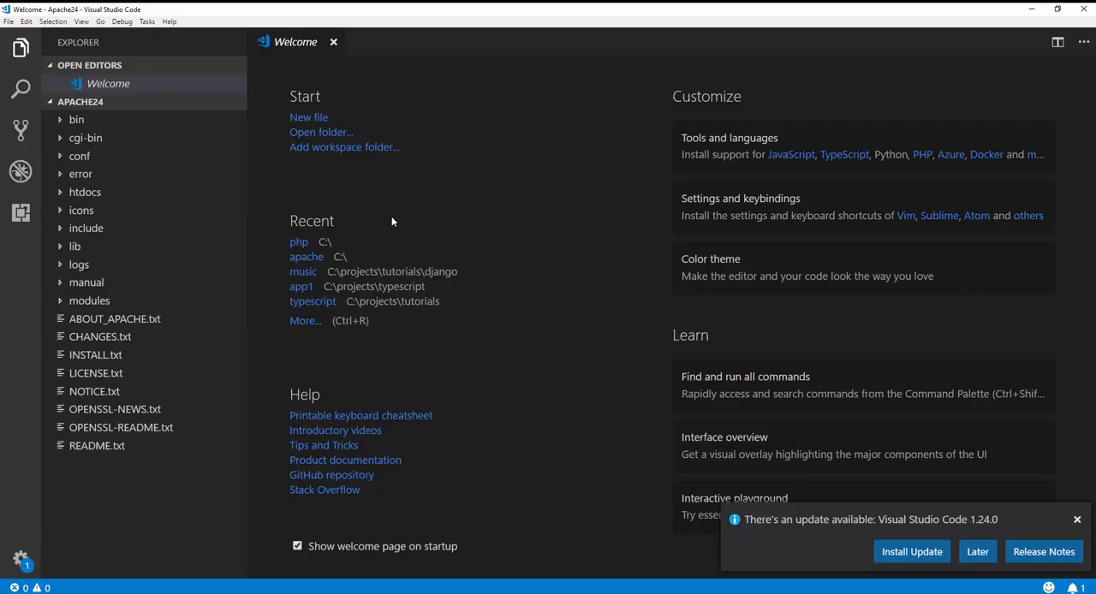
# Step: Reveal the Apache24 folder in File Explorer and launch a cmd command prompt from that location
pyautogui.rightClick(133, 215)
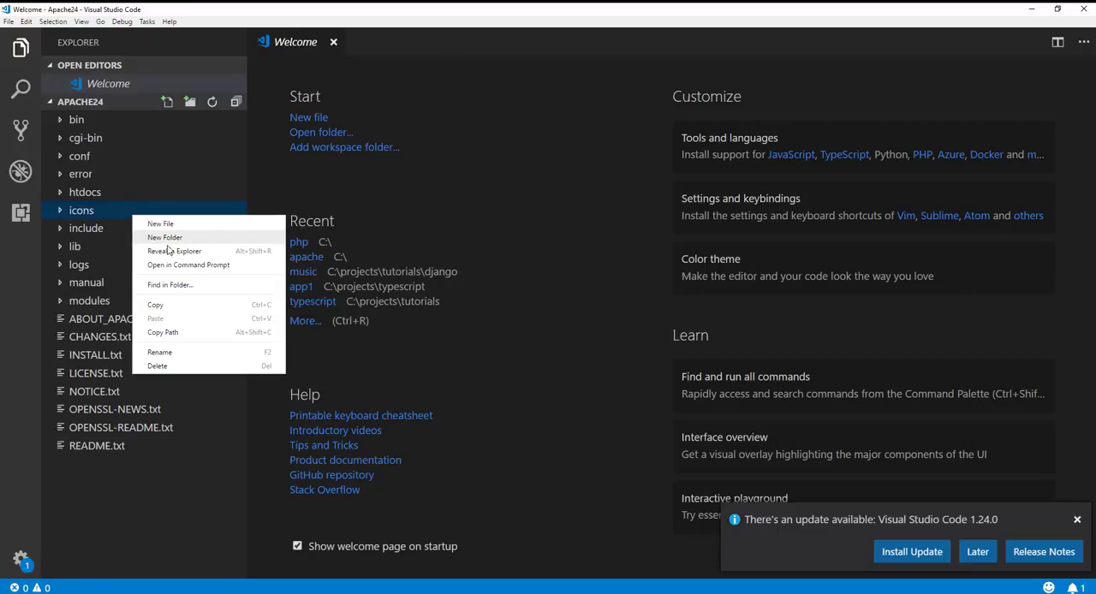
pyautogui.click(169, 252)
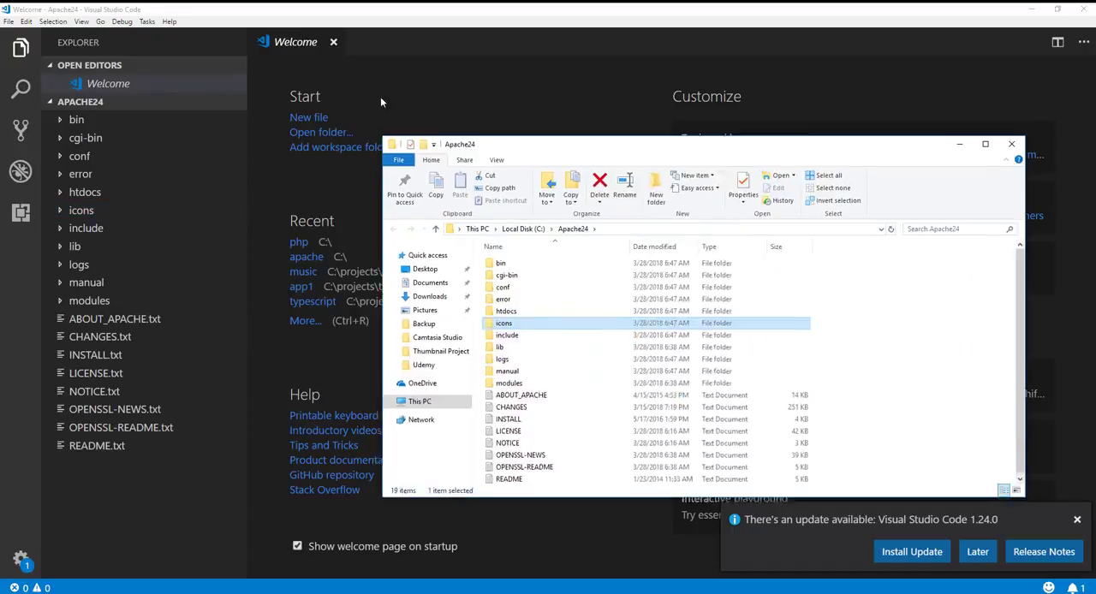
pyautogui.moveTo(612, 143); pyautogui.dragTo(307, 99)
pyautogui.click(314, 184)
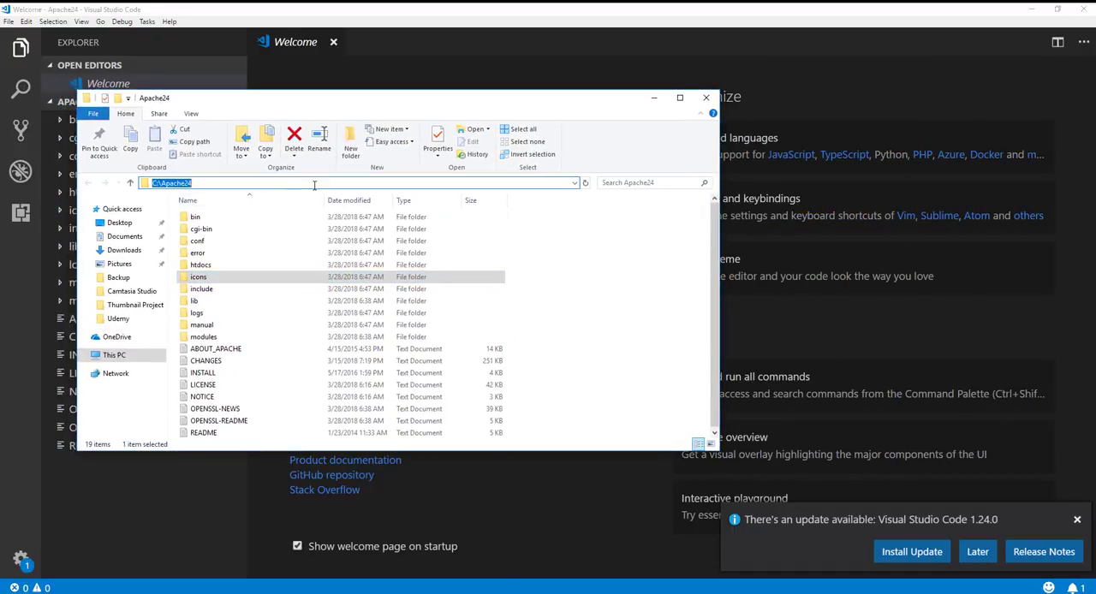
pyautogui.click(315, 184)
pyautogui.press('BackSpace')
pyautogui.press('BackSpace')
pyautogui.press('BackSpace')
pyautogui.press('BackSpace')
pyautogui.press('BackSpace')
pyautogui.press('BackSpace')
pyautogui.press('BackSpace')
pyautogui.press('BackSpace')
pyautogui.press('BackSpace')
pyautogui.press('BackSpace')
pyautogui.press('BackSpace')
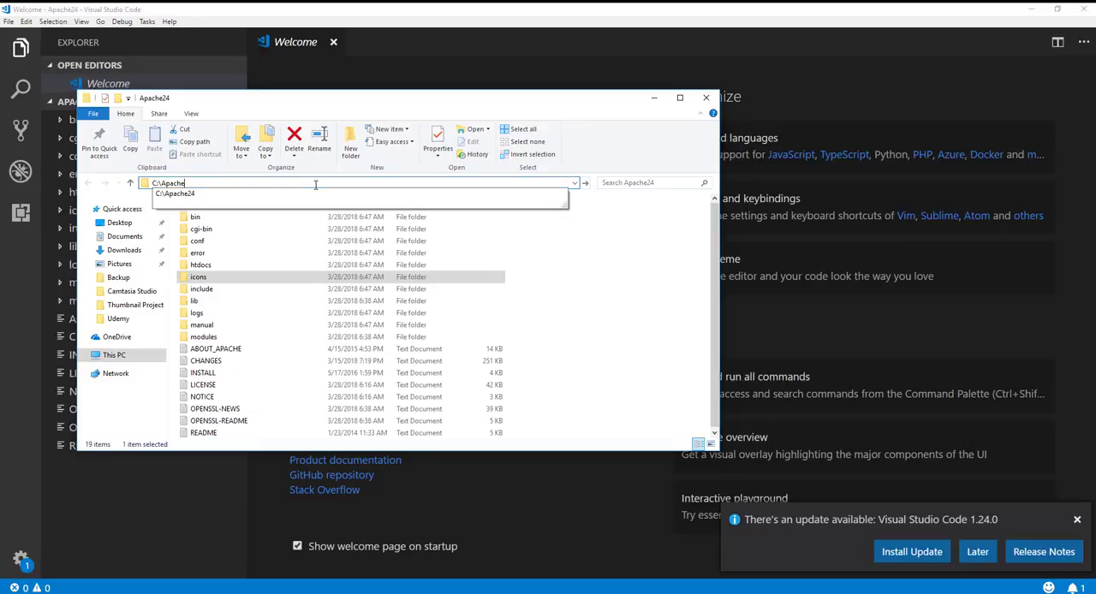
pyautogui.write('cmd')
pyautogui.press('Return')
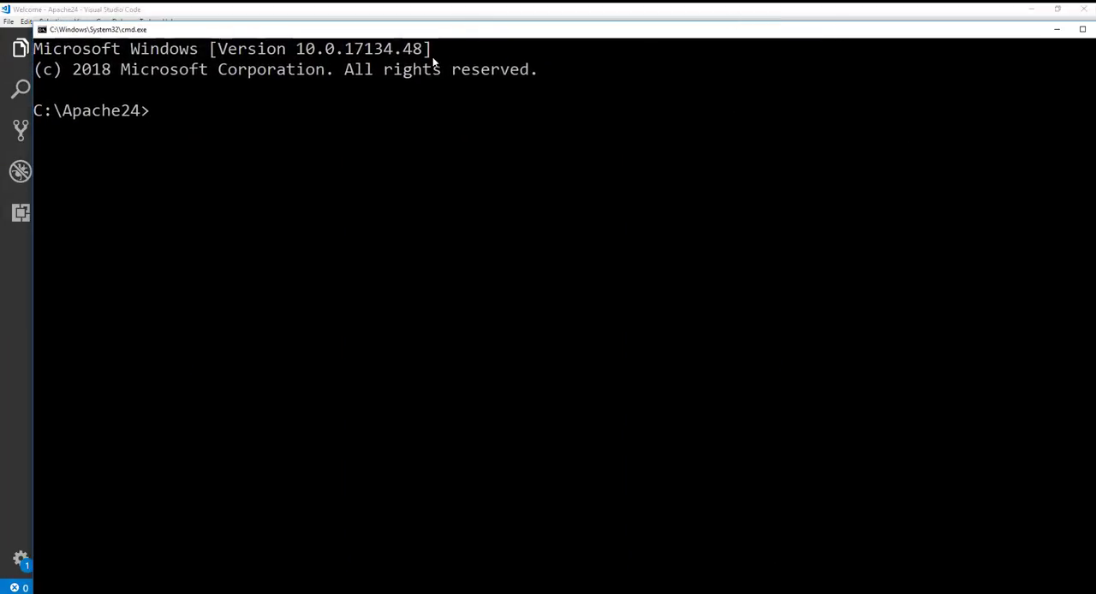
# Step: List the contents of C:\Apache24, change into its bin directory and list the files there in a maximized window
pyautogui.write("dr'")
pyautogui.press('Return')
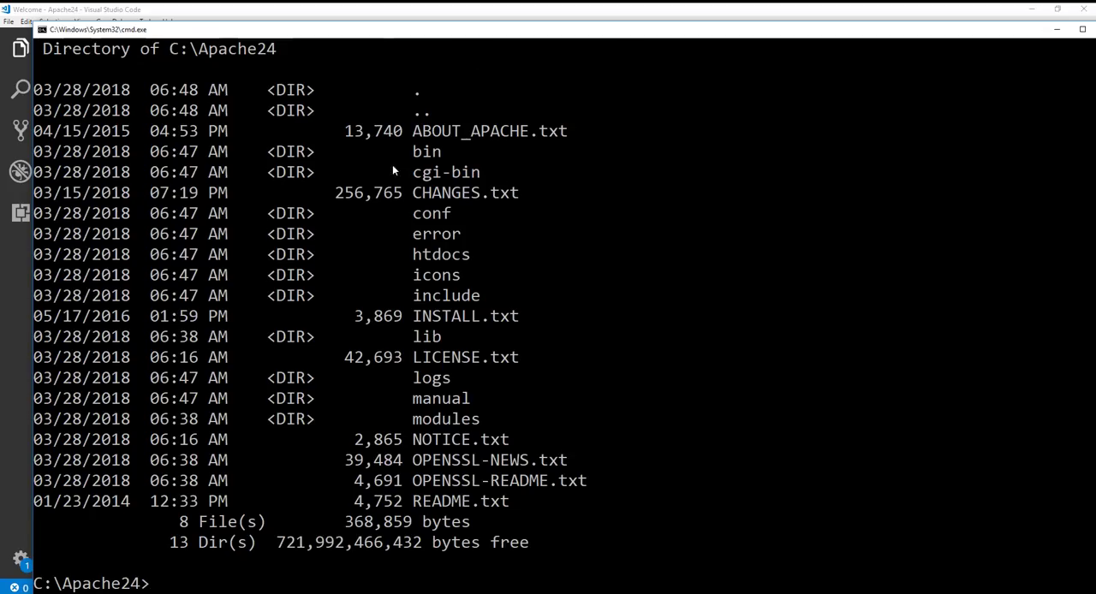
pyautogui.write('cd bin')
pyautogui.press('Return')
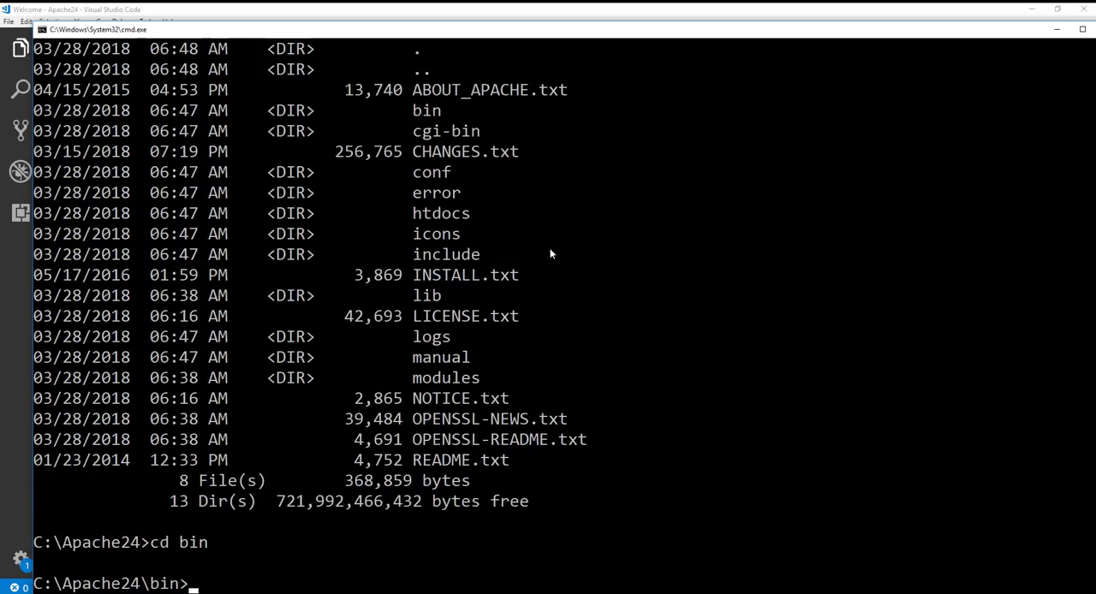
pyautogui.click(1082, 29)
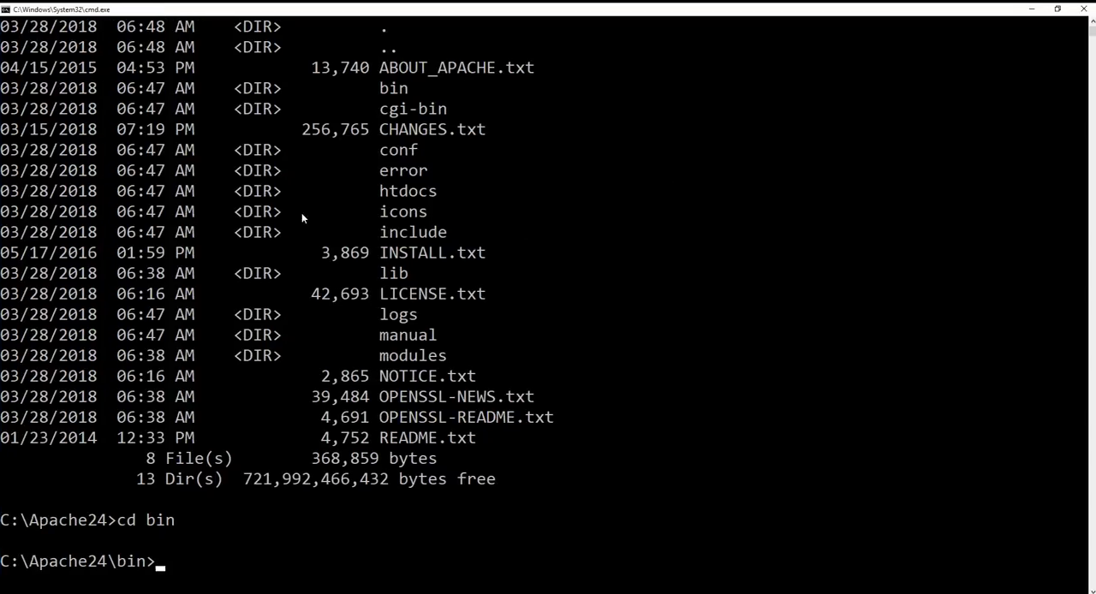
pyautogui.click(209, 582)
pyautogui.write('dir')
pyautogui.press('Return')
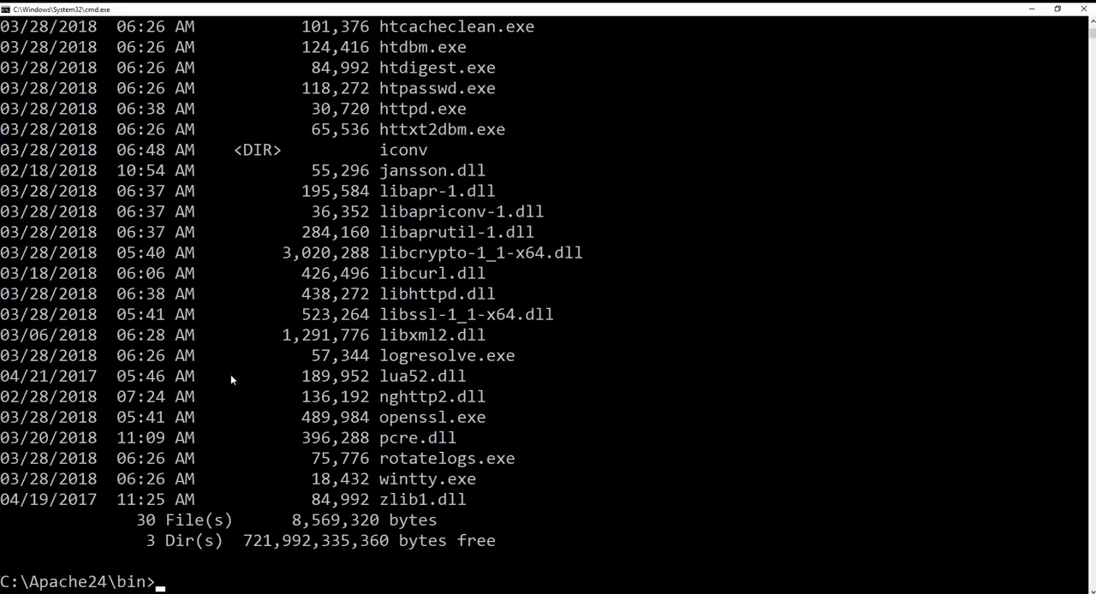
# Step: Start the Apache server by running httpd.exe from the bin directory
pyautogui.click(226, 580)
pyautogui.click(168, 582)
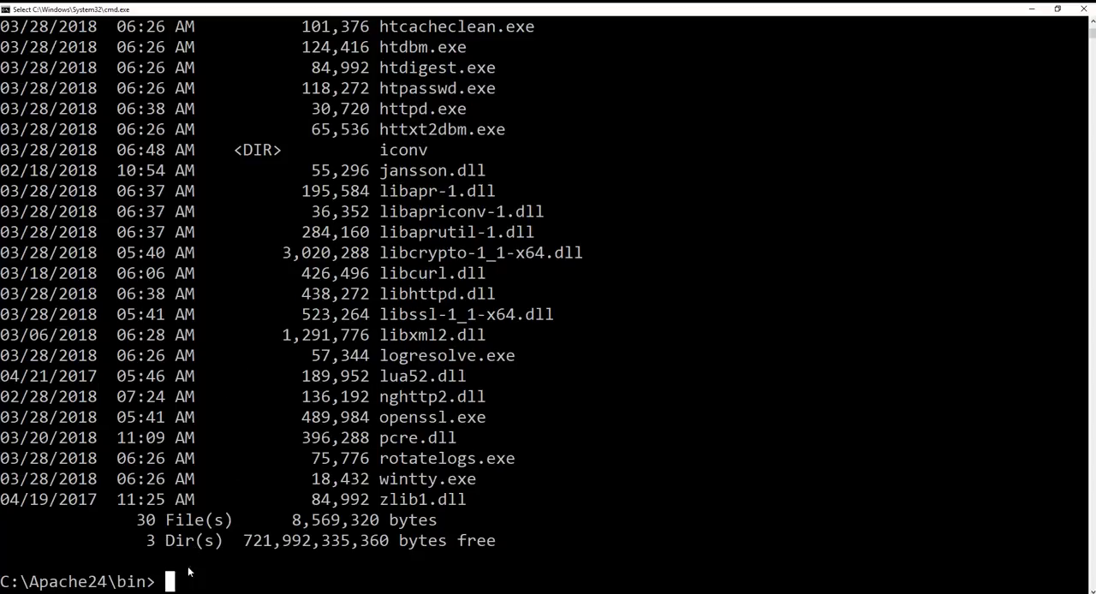
pyautogui.write('http')
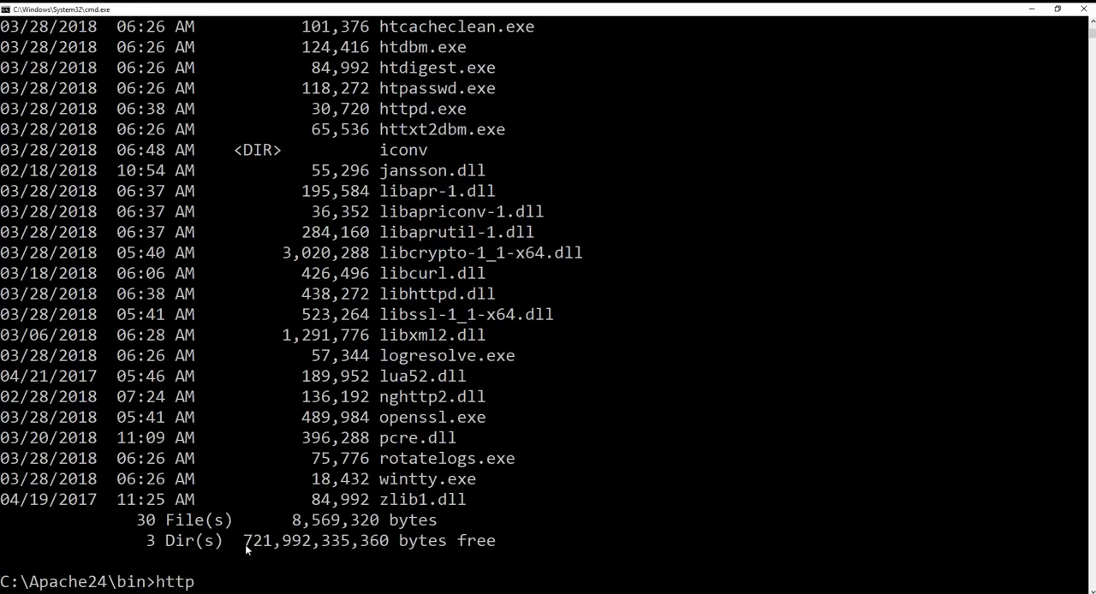
pyautogui.write('d.exe')
pyautogui.press('Return')
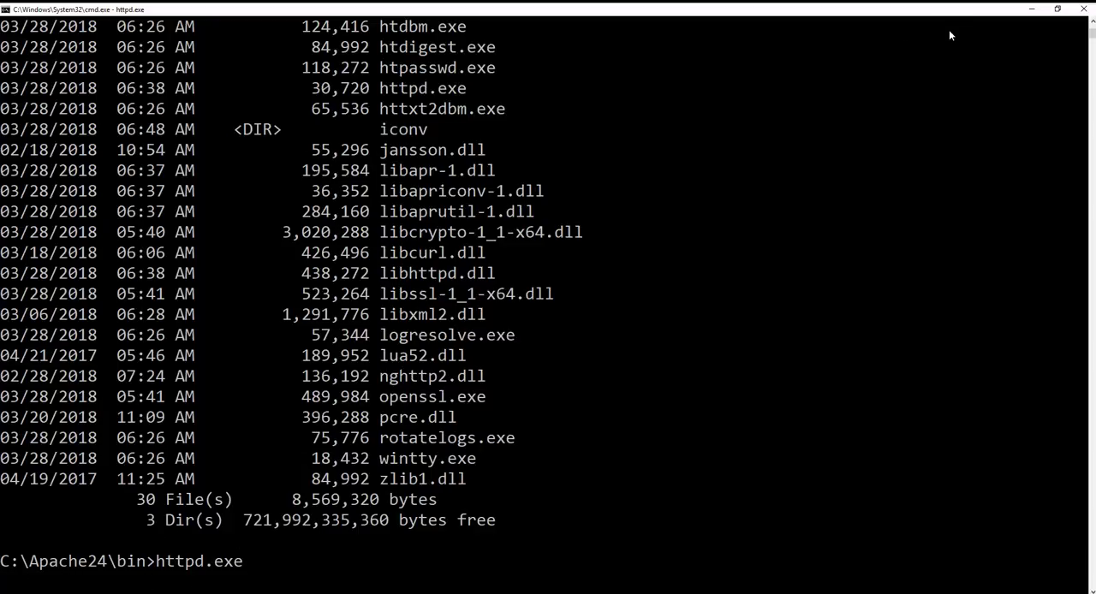
# Step: Return to Visual Studio Code, expand the htdocs and conf folders and open httpd.conf
pyautogui.click(1032, 9)
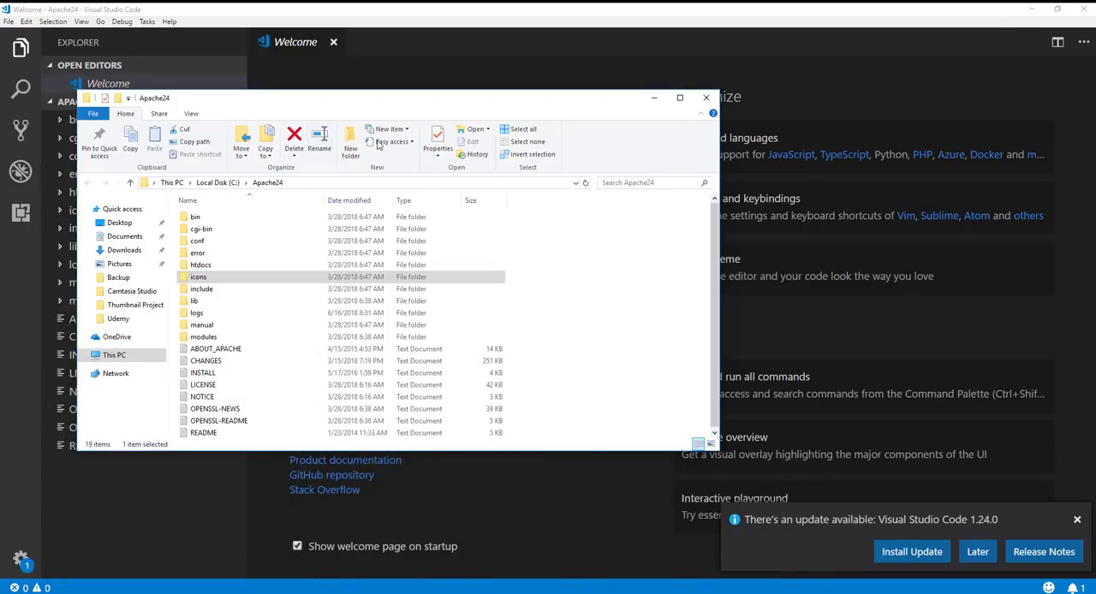
pyautogui.click(655, 97)
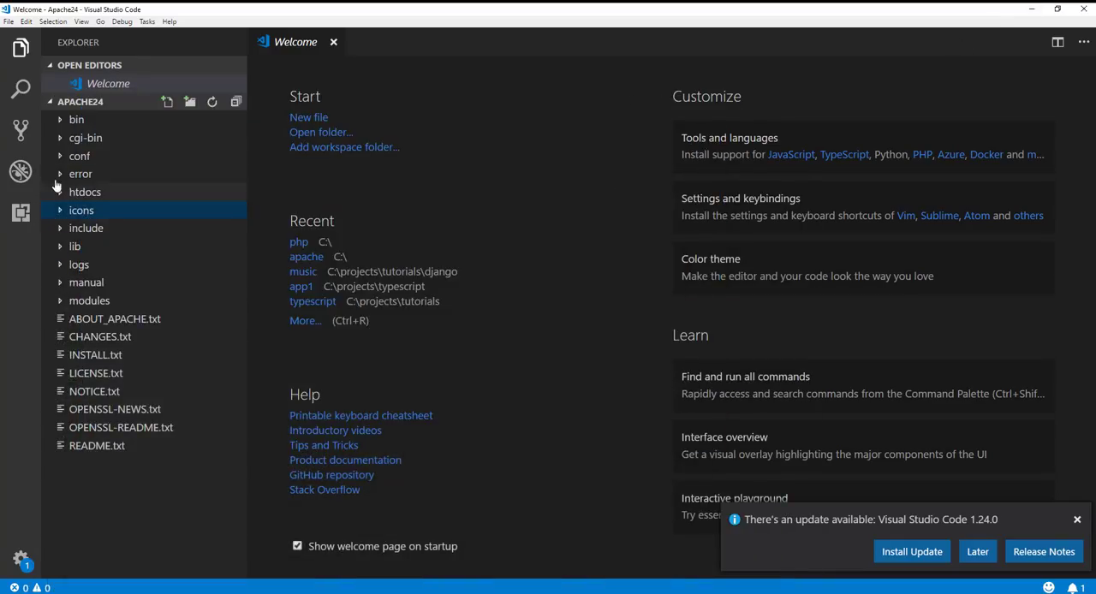
pyautogui.click(56, 190)
pyautogui.click(62, 156)
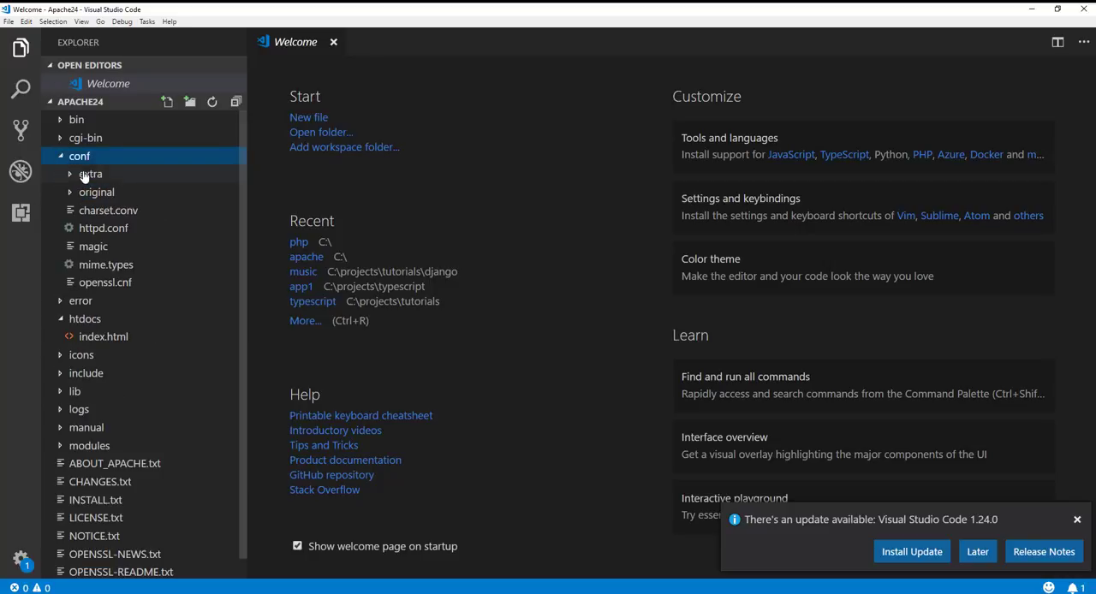
pyautogui.click(91, 231)
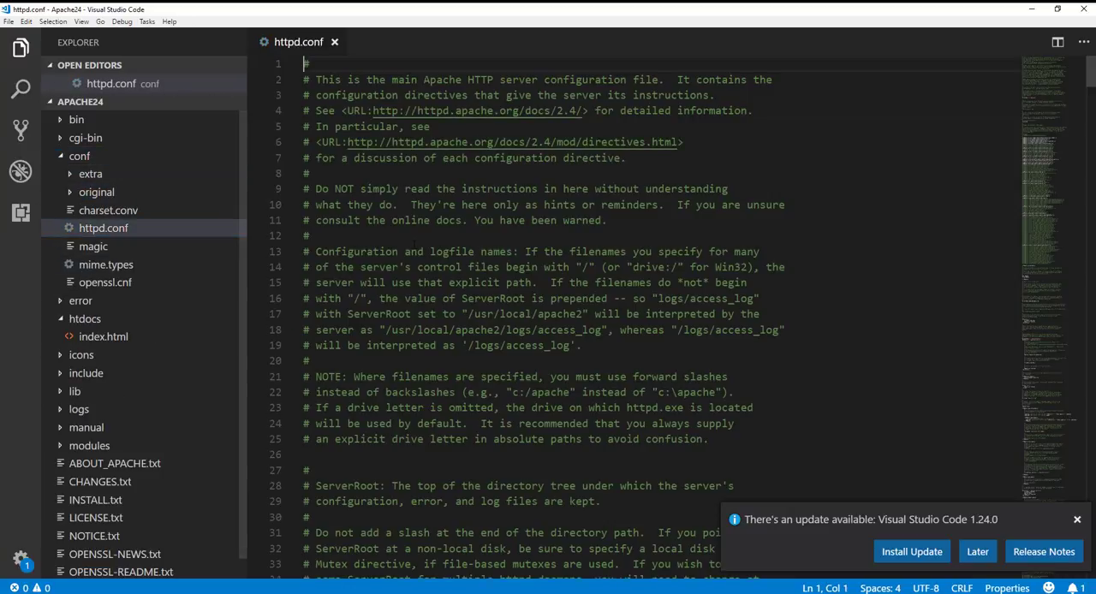
# Step: Examine the ServerRoot and DocumentRoot paths in httpd.conf and dismiss the editor's update notification
pyautogui.scroll(-7, 309, 257)
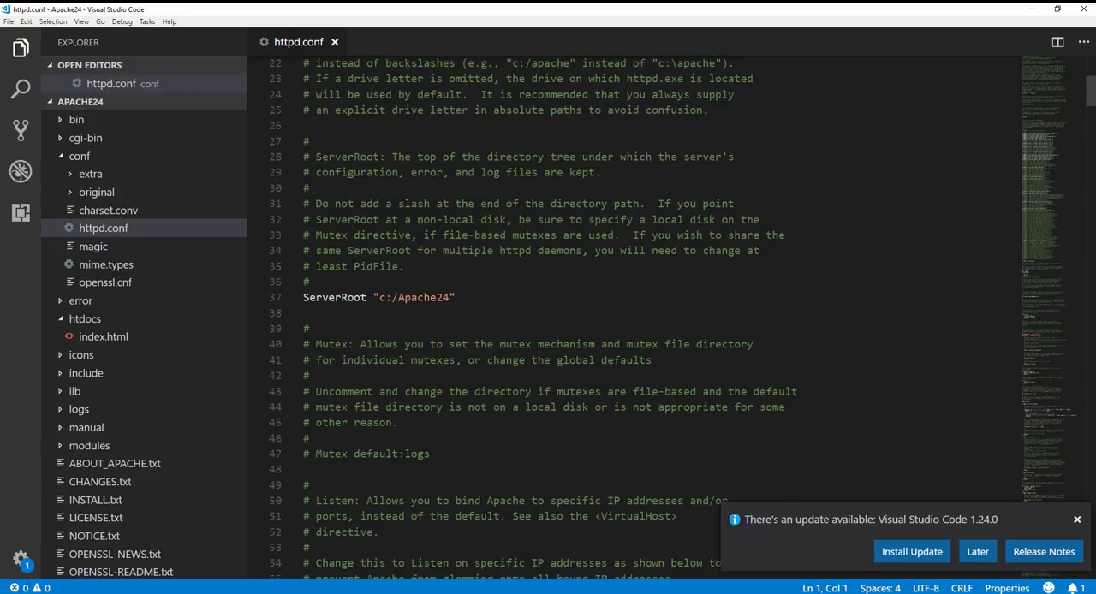
pyautogui.moveTo(456, 298); pyautogui.dragTo(291, 299)
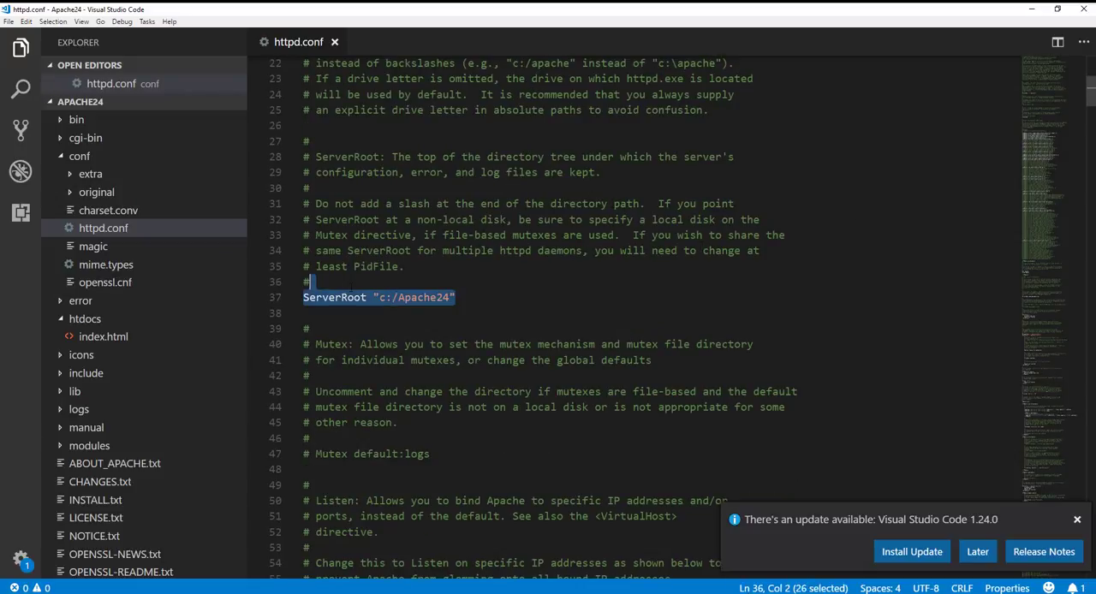
pyautogui.doubleClick(425, 297)
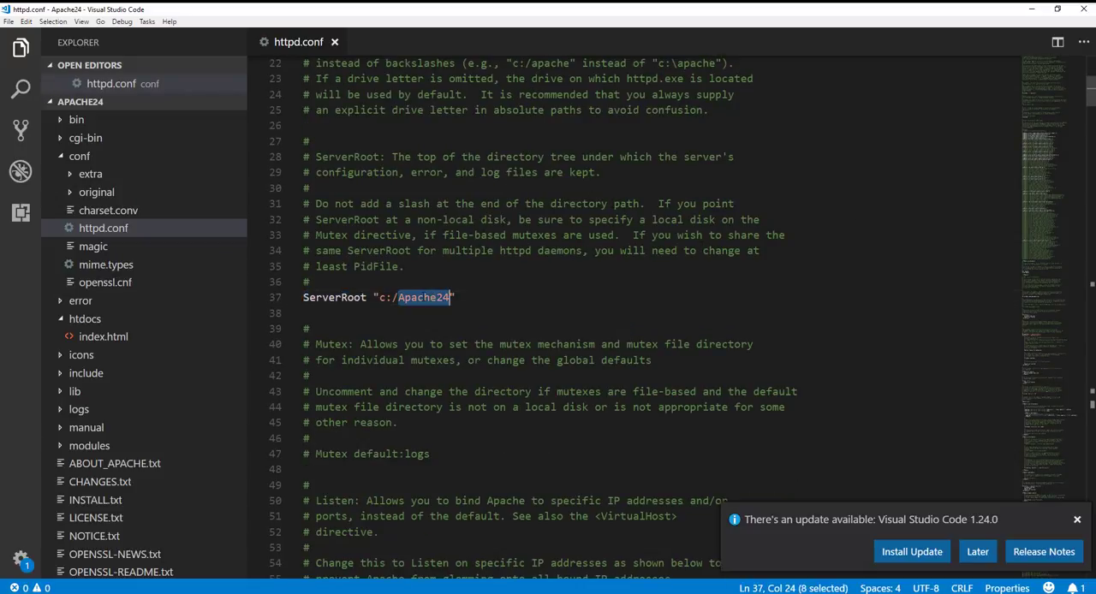
pyautogui.moveTo(1088, 97); pyautogui.dragTo(1087, 281)
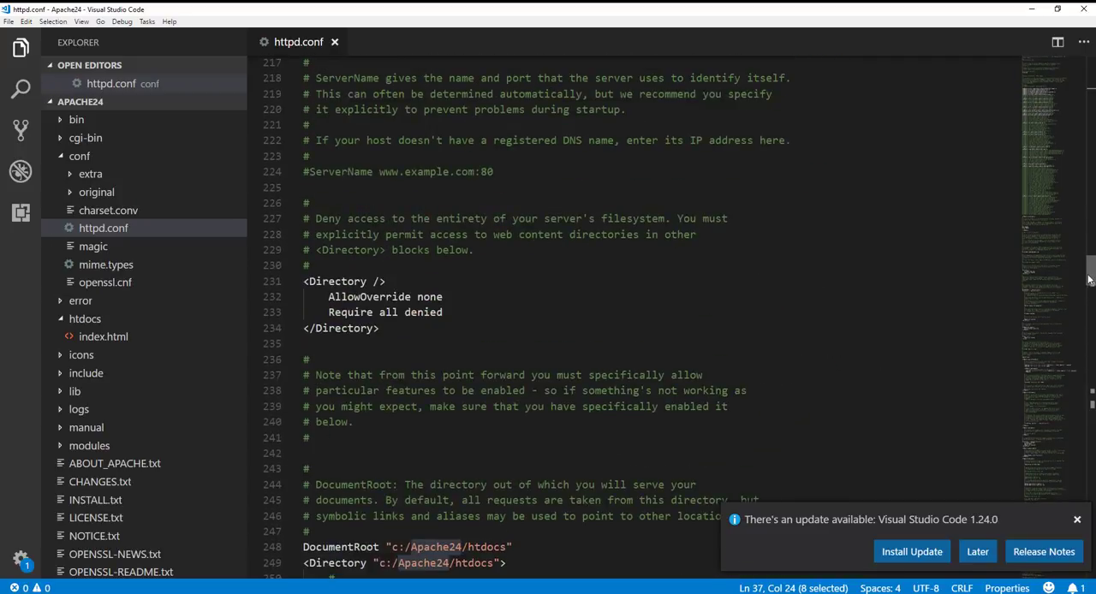
pyautogui.click(1077, 519)
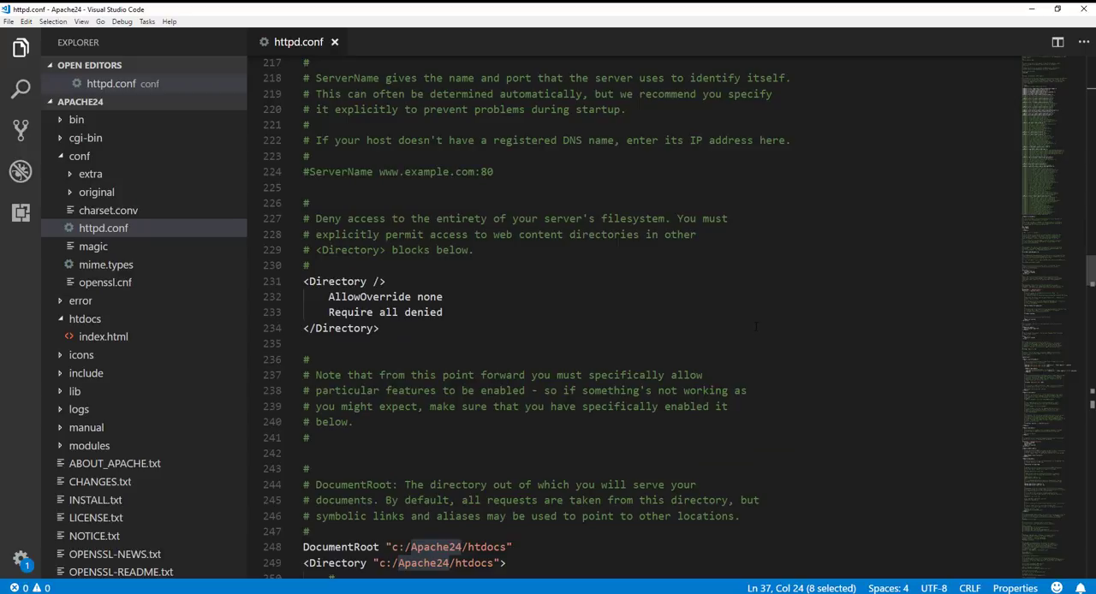
# Step: Search httpd.conf for "listen" and step through the matches
pyautogui.hotkey('ctrl', 'f')
pyautogui.write('liste')
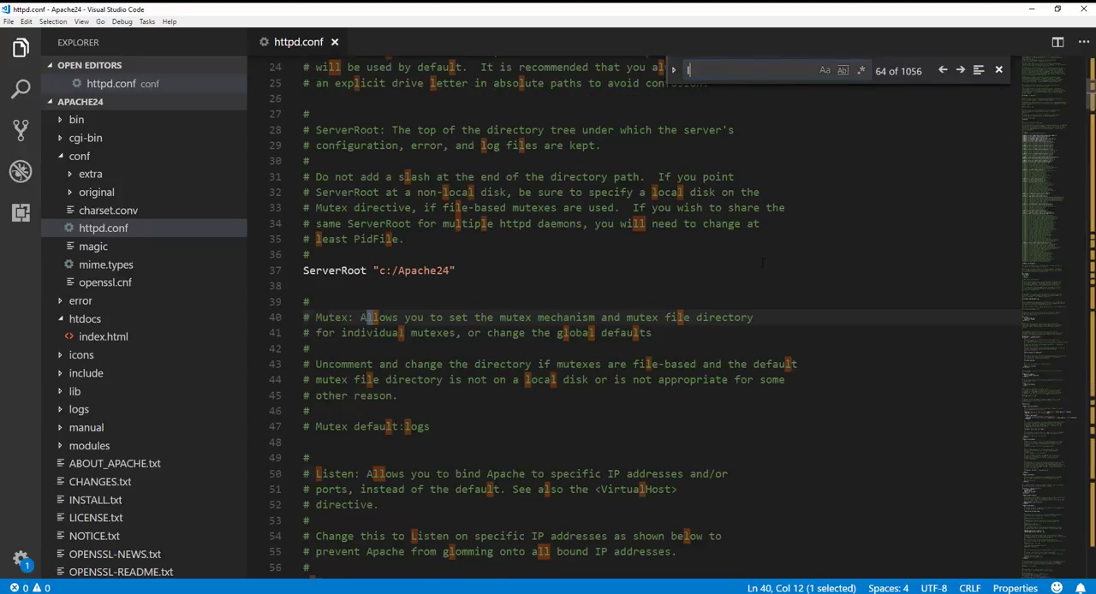
pyautogui.write('n')
pyautogui.press('Return')
pyautogui.press('Return')
pyautogui.press('Return')
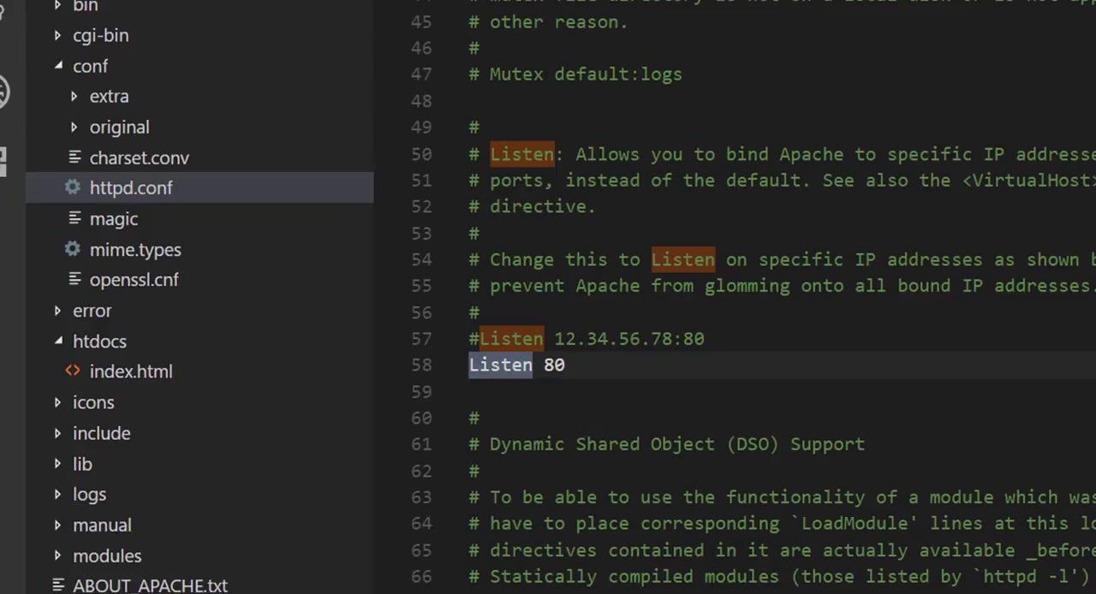
# Step: Examine the active Listen directive that sets the server port in httpd.conf
pyautogui.click(617, 360)
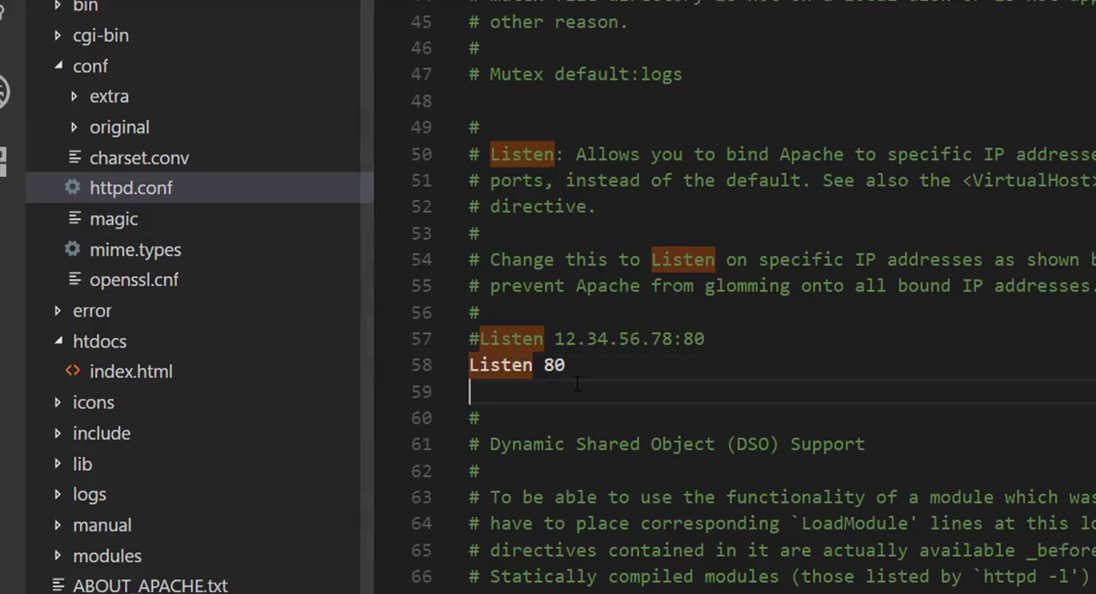
pyautogui.hotkey('shift', 'Home')
pyautogui.click(616, 366)
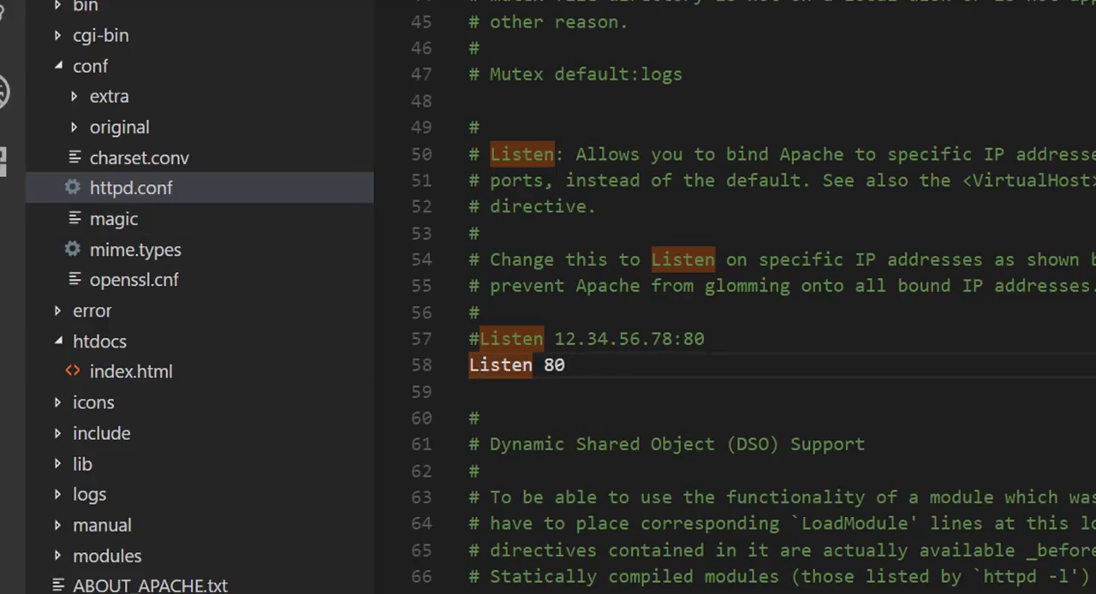
# Step: Switch to Chrome, load 127.0.0.1 in the new tab and highlight the heading of the served page
pyautogui.hotkey('alt', 'Tab')
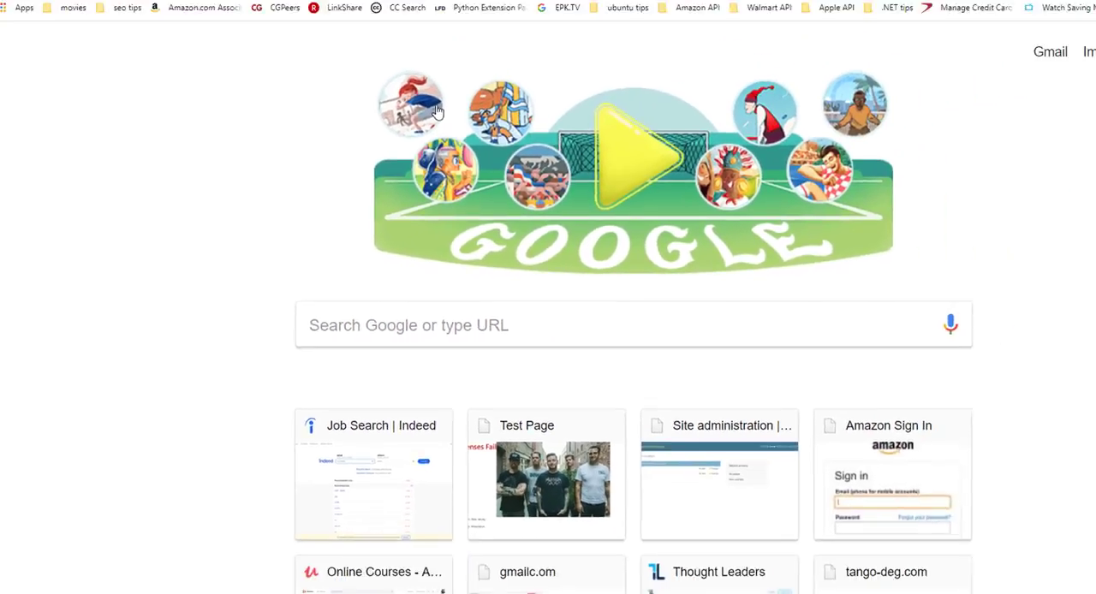
pyautogui.click(97, 30)
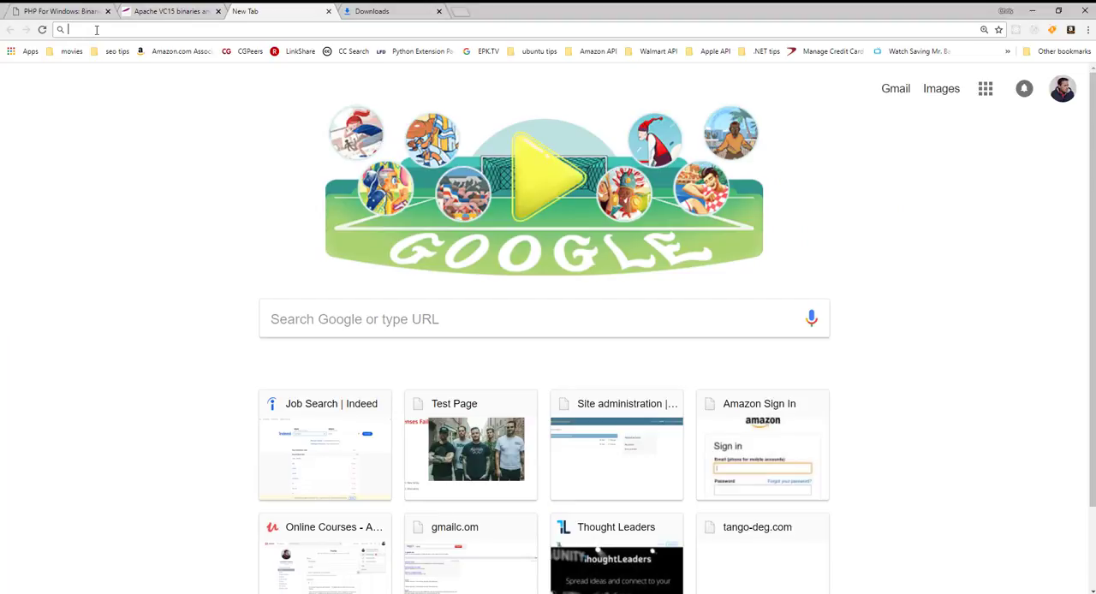
pyautogui.write('127.0.0.1:8')
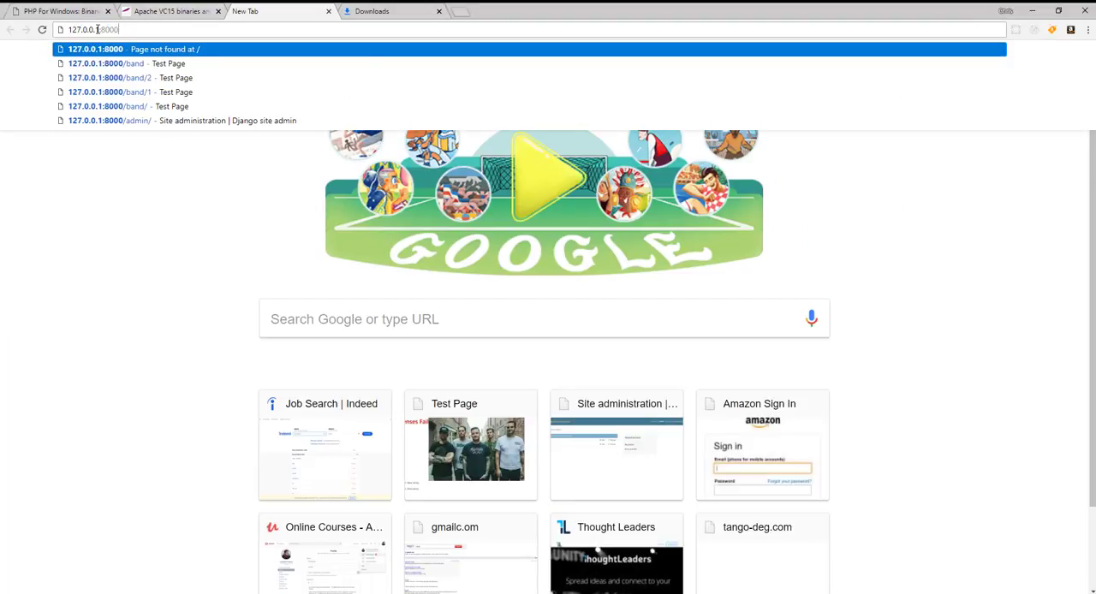
pyautogui.press('BackSpace')
pyautogui.press('BackSpace')
pyautogui.press('BackSpace')
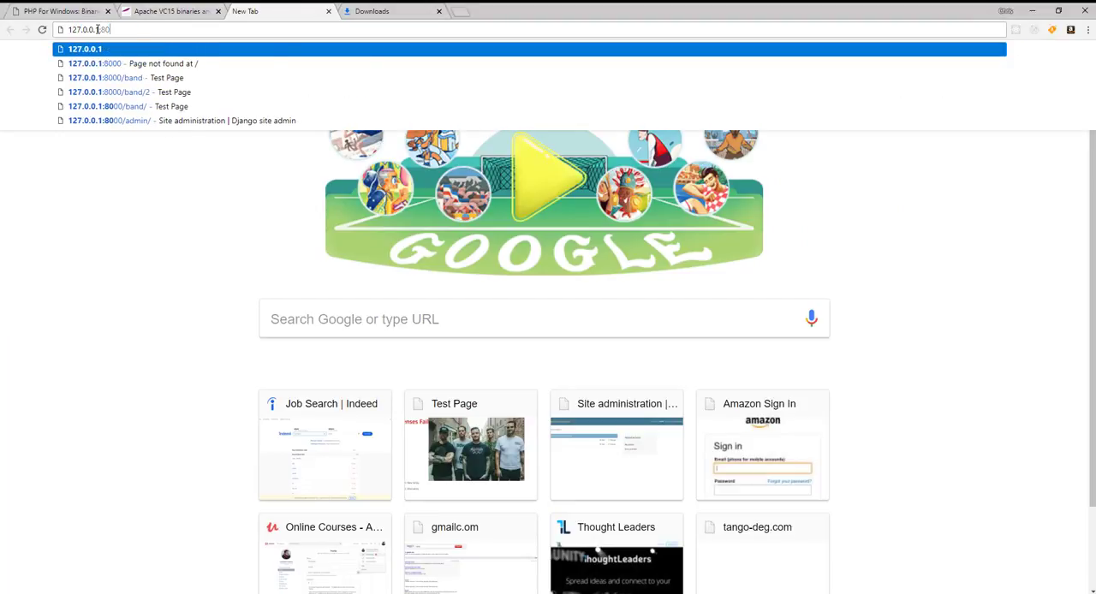
pyautogui.press('Return')
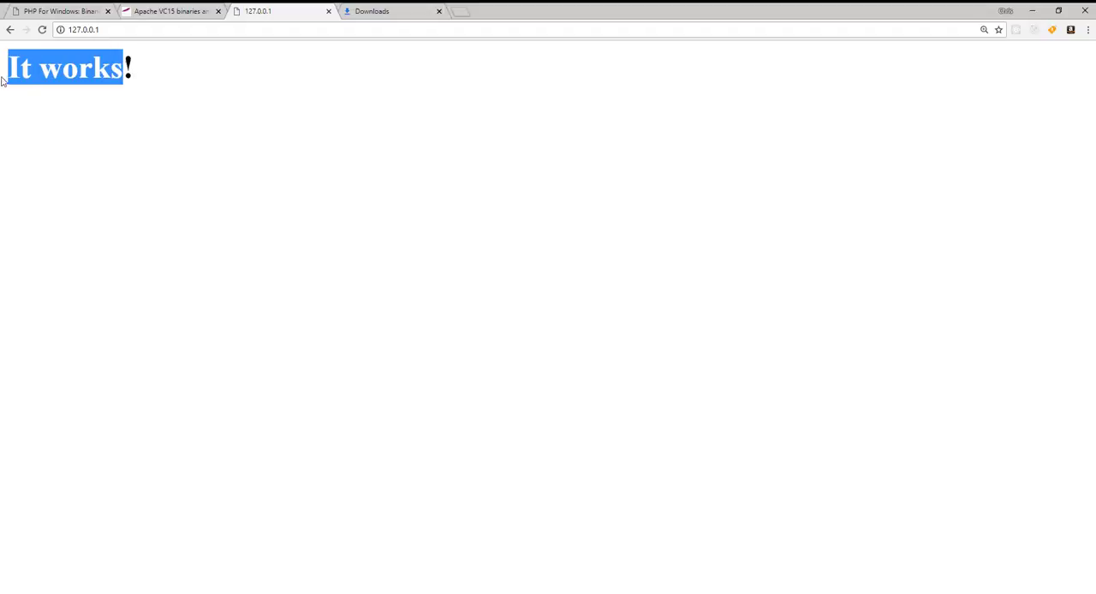
pyautogui.moveTo(125, 78); pyautogui.dragTo(3, 79)
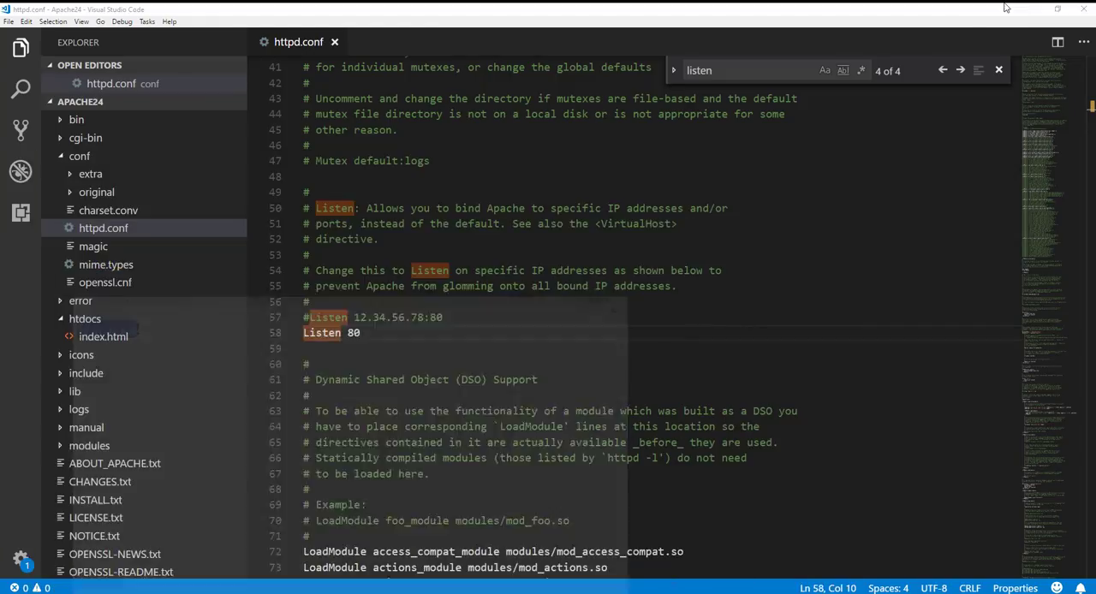
# Step: Return to Visual Studio Code, collapse the conf folder, open index.html from htdocs and examine its markup
pyautogui.click(1032, 11)
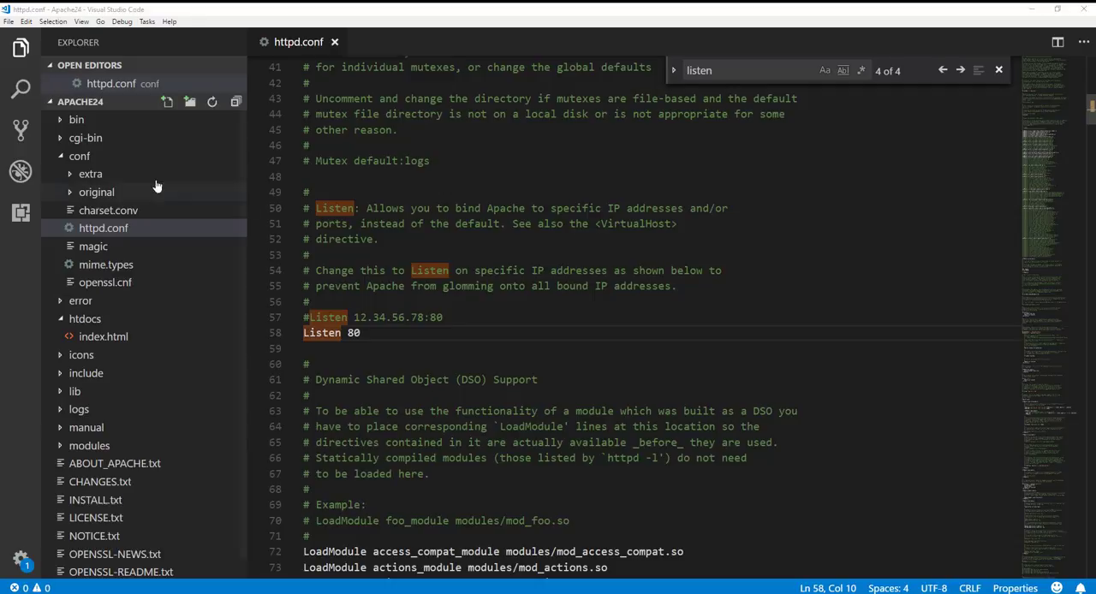
pyautogui.click(53, 158)
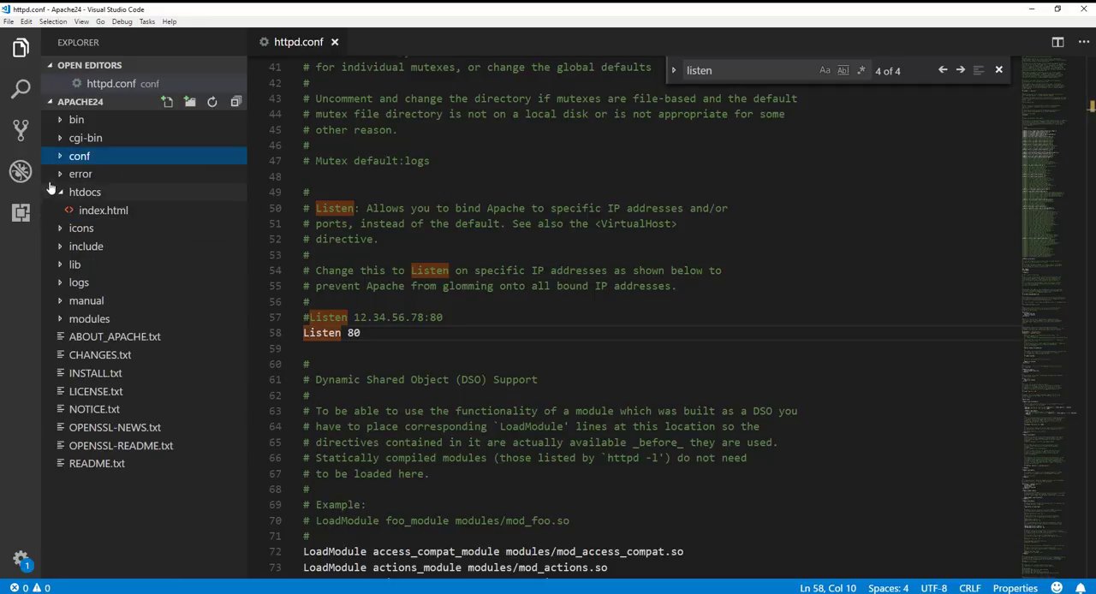
pyautogui.click(91, 212)
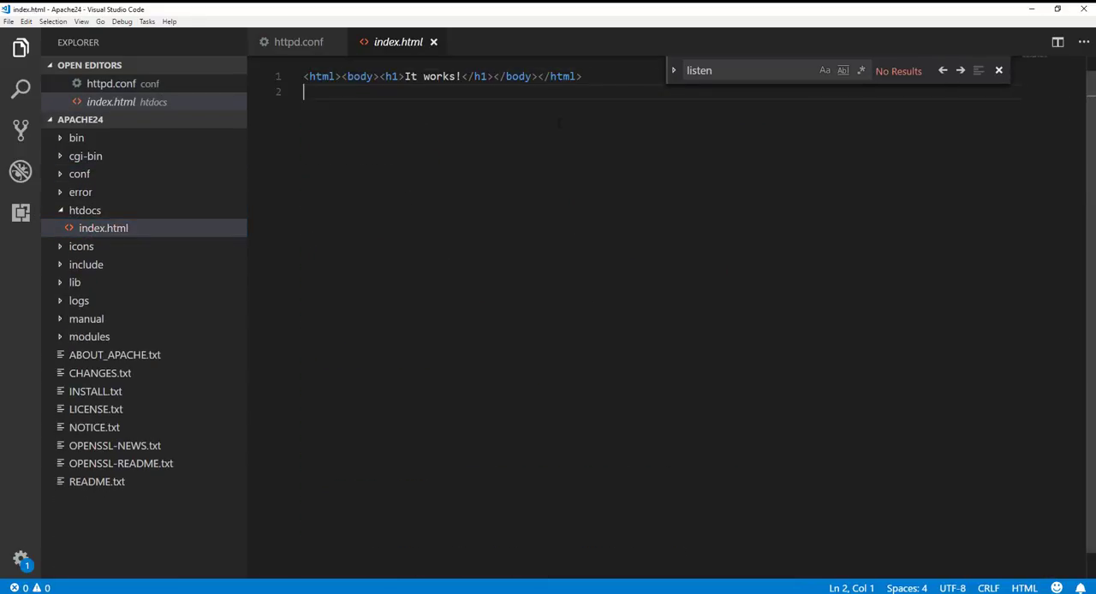
pyautogui.moveTo(585, 76); pyautogui.dragTo(212, 70)
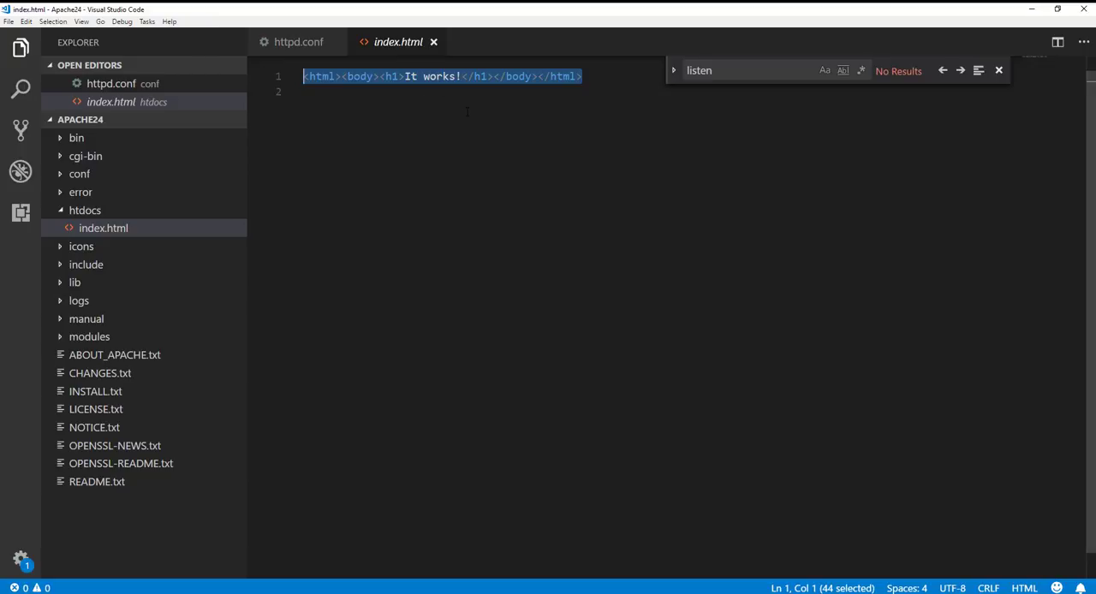
pyautogui.press('Down')
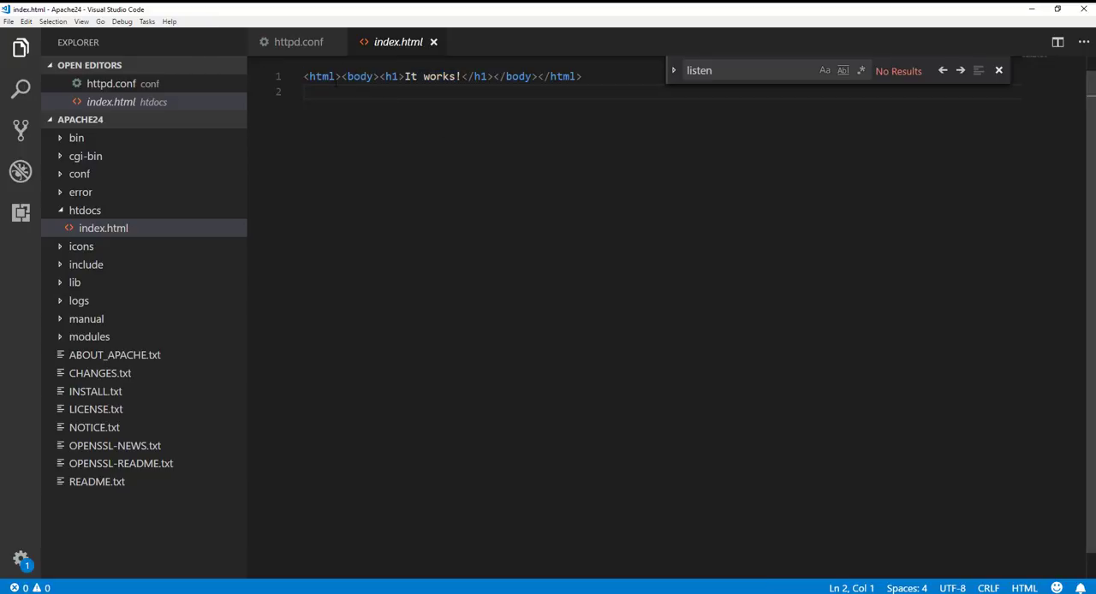
# Step: Break the single line of index.html so that the body tag, the h1 heading and the closing html tag start separate lines
pyautogui.click(342, 77)
pyautogui.press('Return')
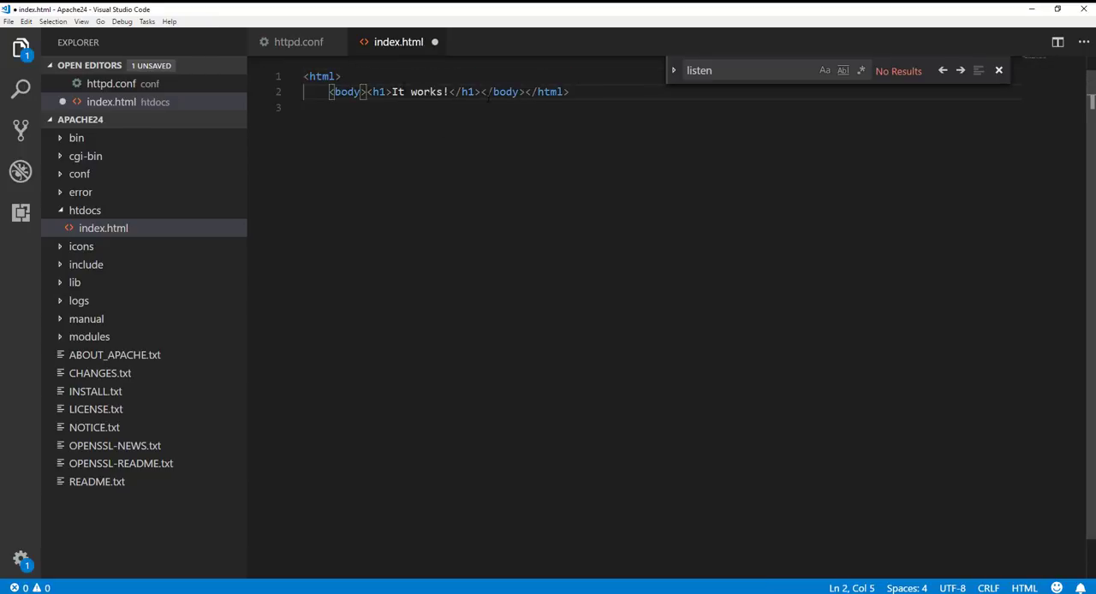
pyautogui.click(525, 92)
pyautogui.press('Return')
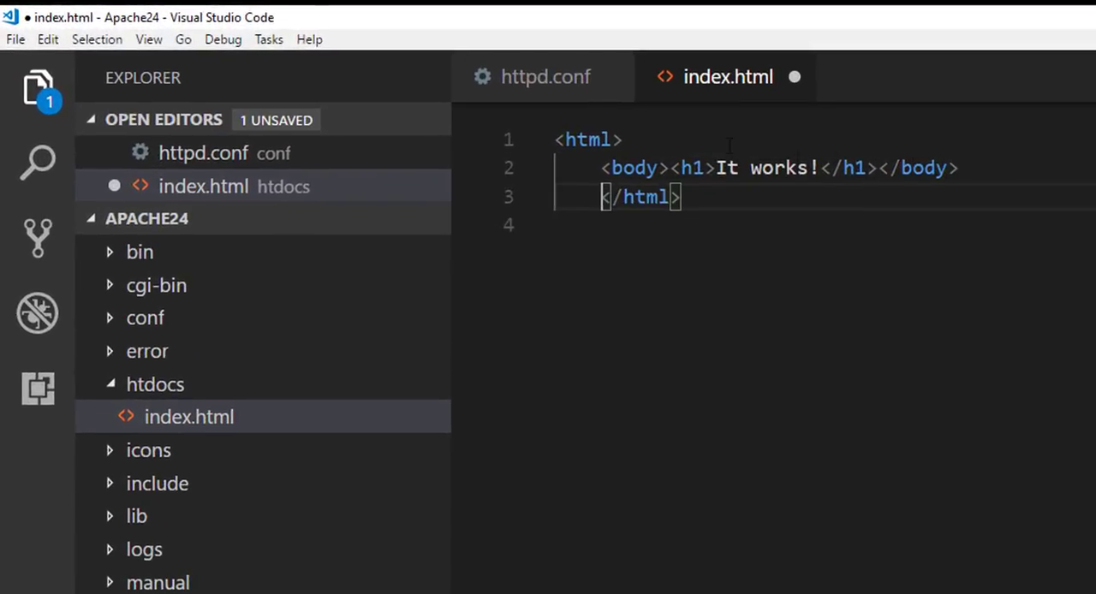
pyautogui.click(669, 168)
pyautogui.press('Return')
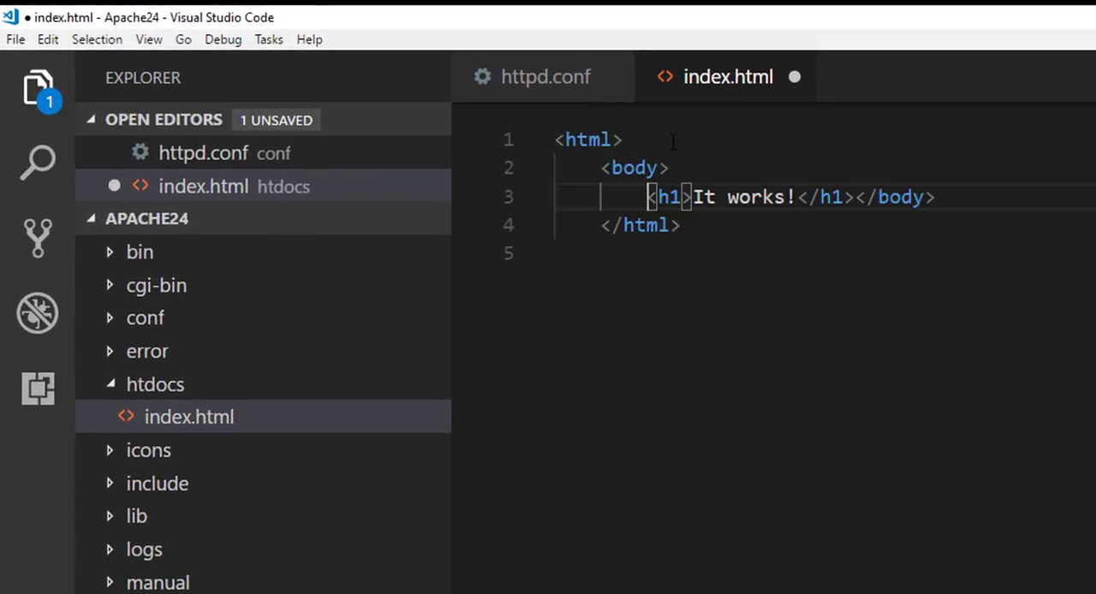
# Step: Add an empty head element on its own line between the opening html and body tags
pyautogui.click(655, 141)
pyautogui.press('Return')
pyautogui.write('<h')
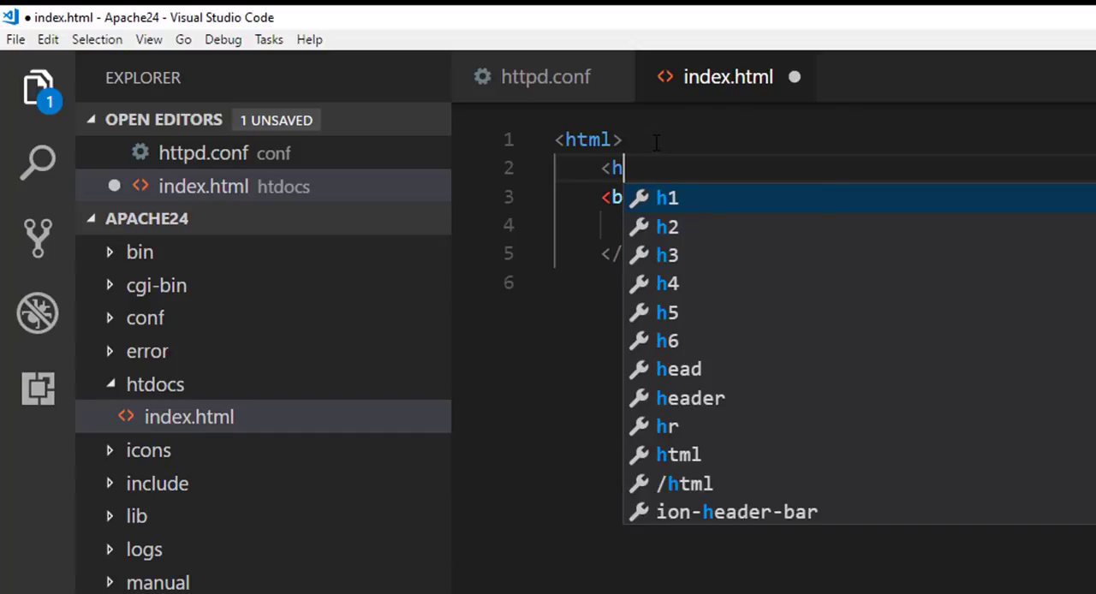
pyautogui.write('eaq></head>')
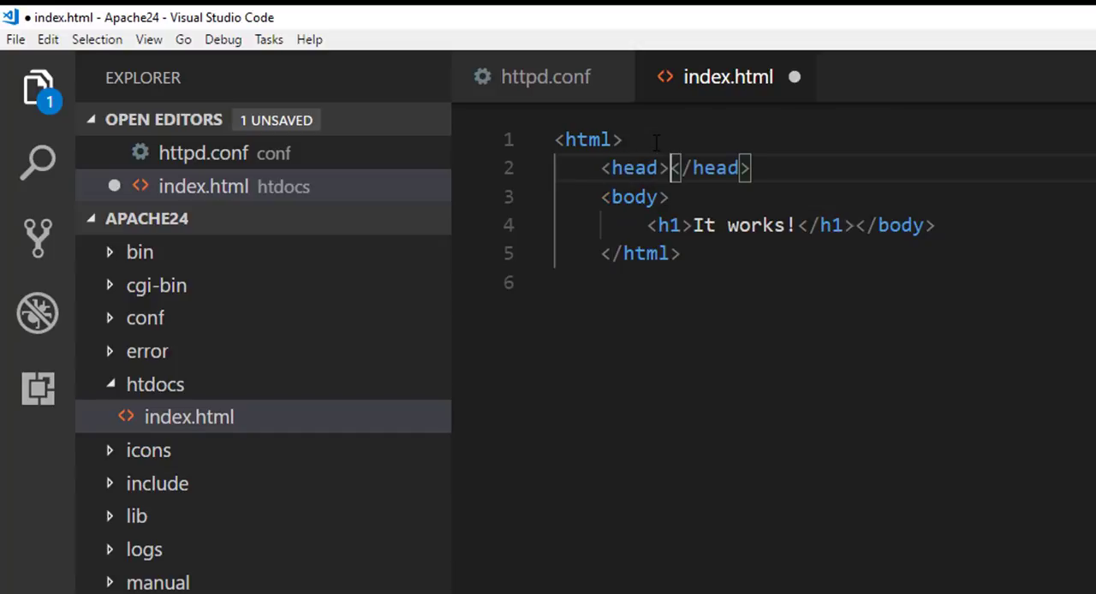
pyautogui.scroll(1, 657, 142)
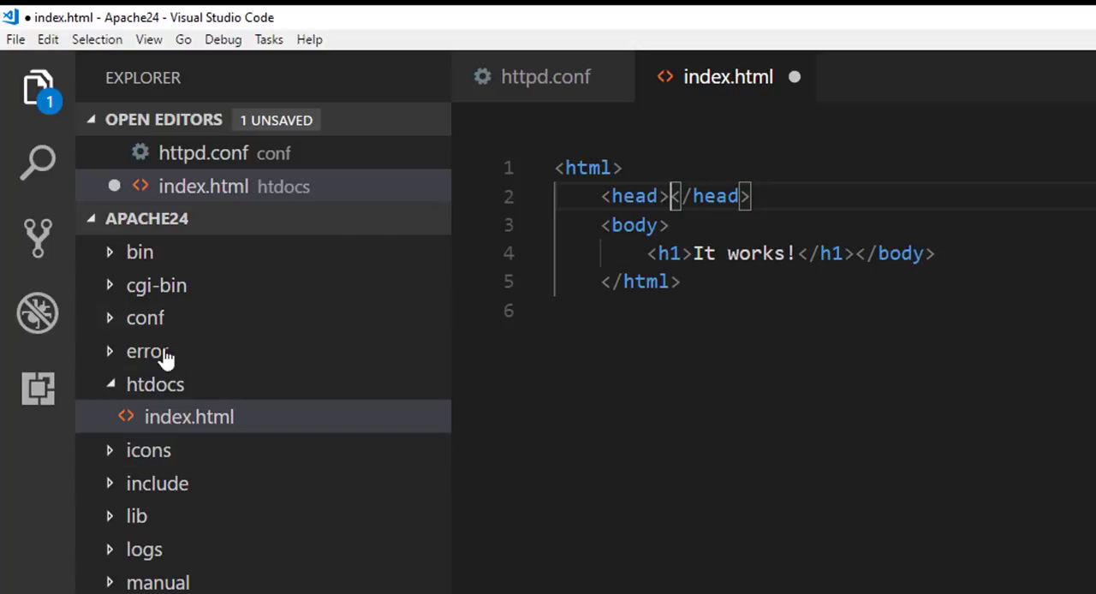
# Step: Rename the index.html file in htdocs to index.php
pyautogui.rightClick(193, 420)
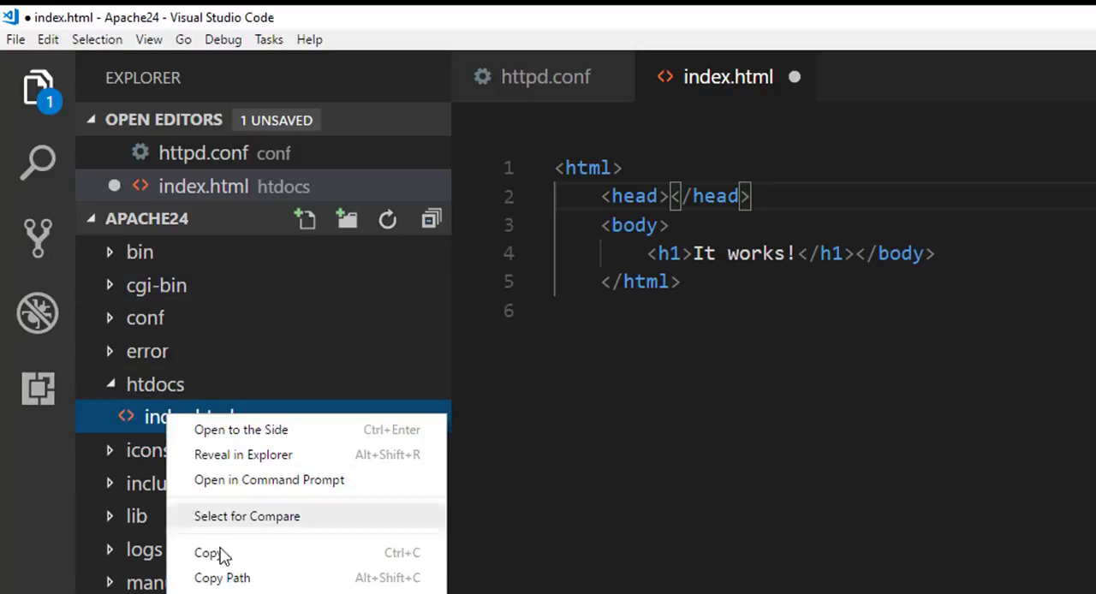
pyautogui.click(222, 593)
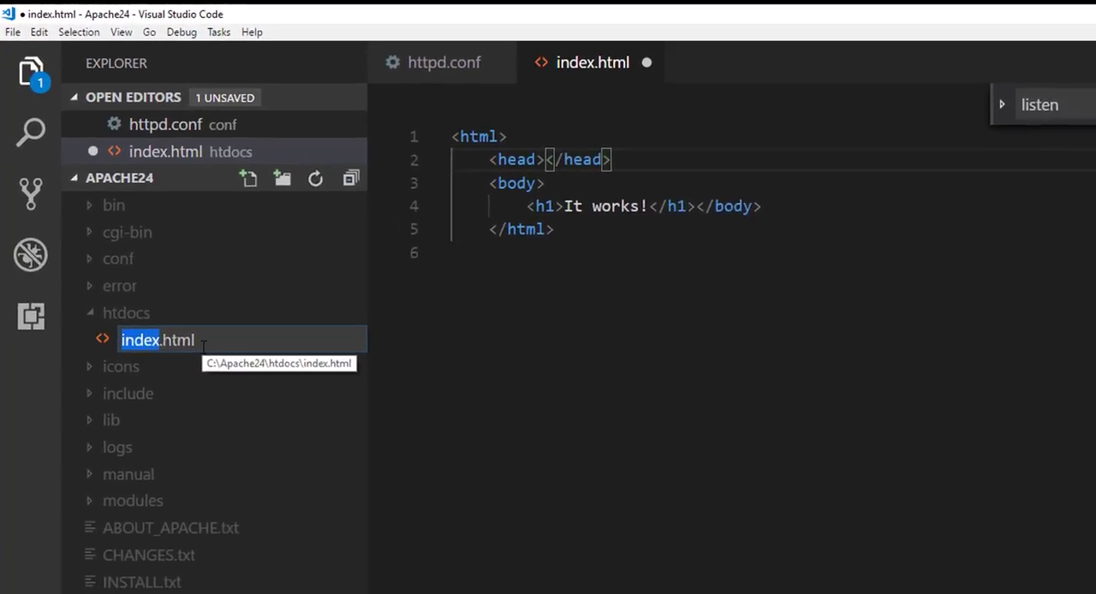
pyautogui.write('inde')
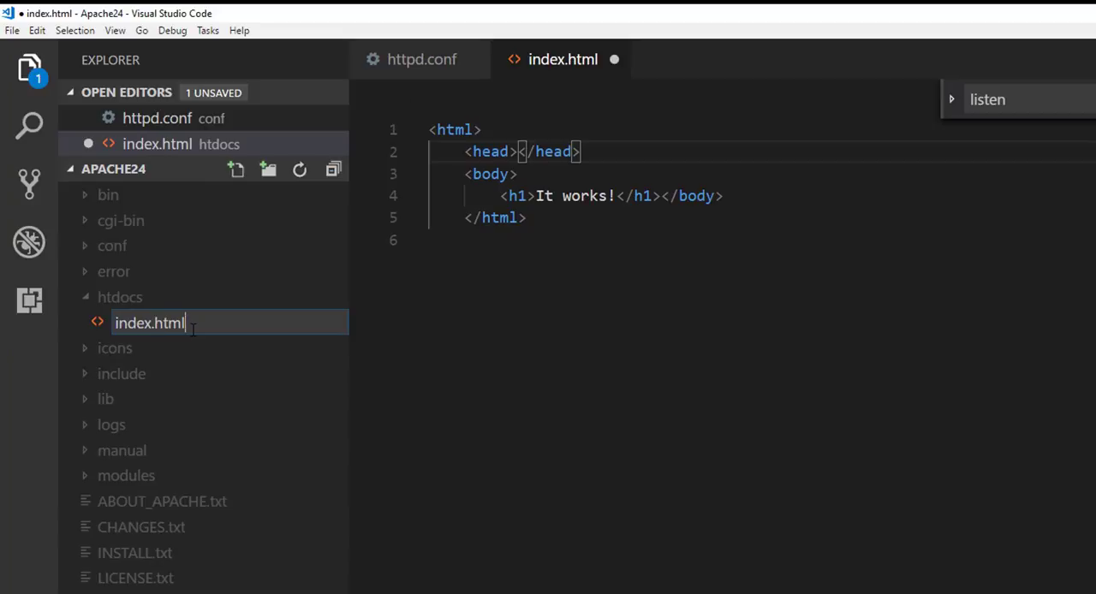
pyautogui.press('BackSpace')
pyautogui.press('BackSpace')
pyautogui.press('BackSpace')
pyautogui.write('php')
pyautogui.press('Return')
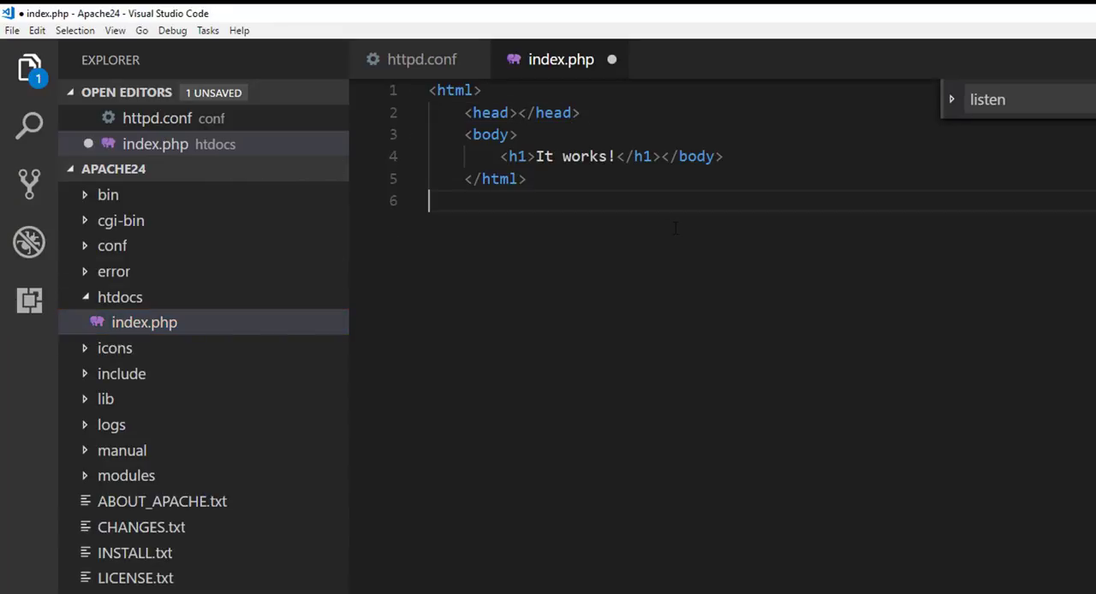
pyautogui.moveTo(430, 200); pyautogui.dragTo(530, 156)
pyautogui.press('Up')
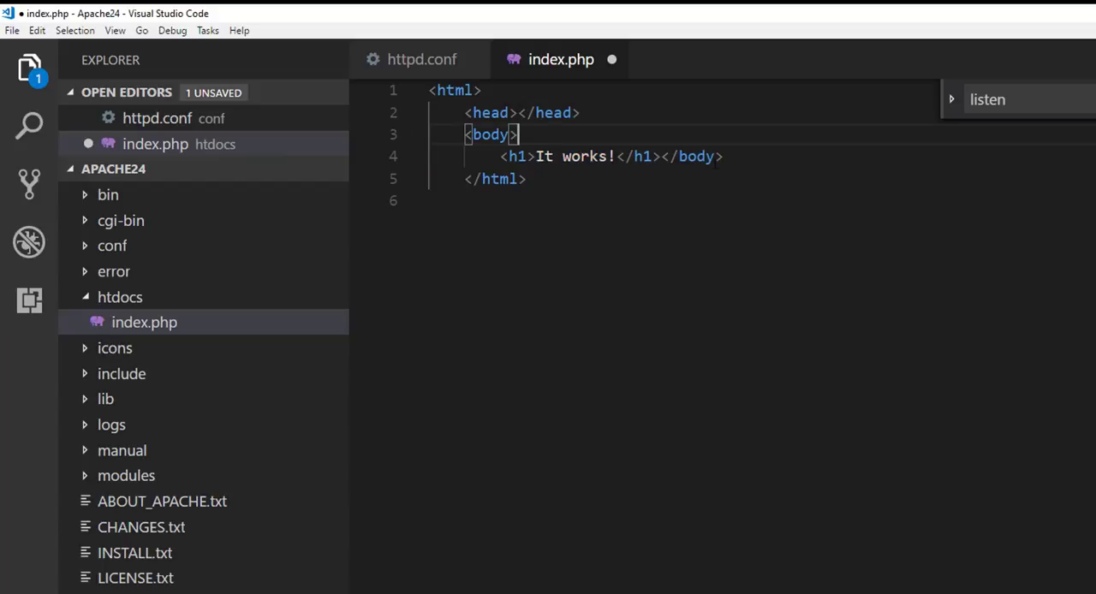
pyautogui.moveTo(616, 155); pyautogui.dragTo(536, 156)
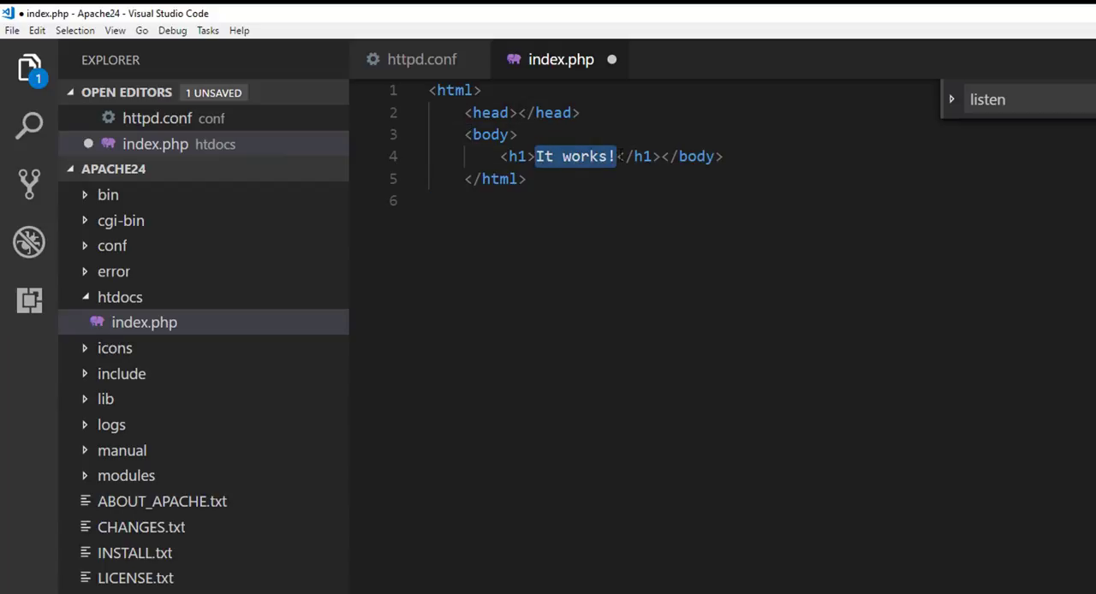
pyautogui.write('<? ')
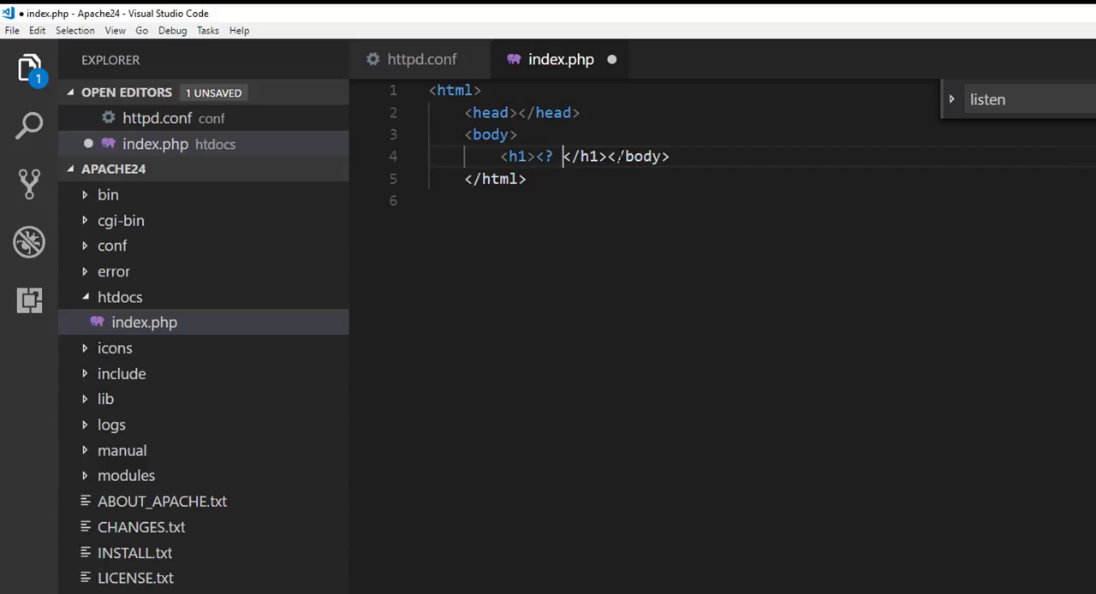
pyautogui.write('echo')
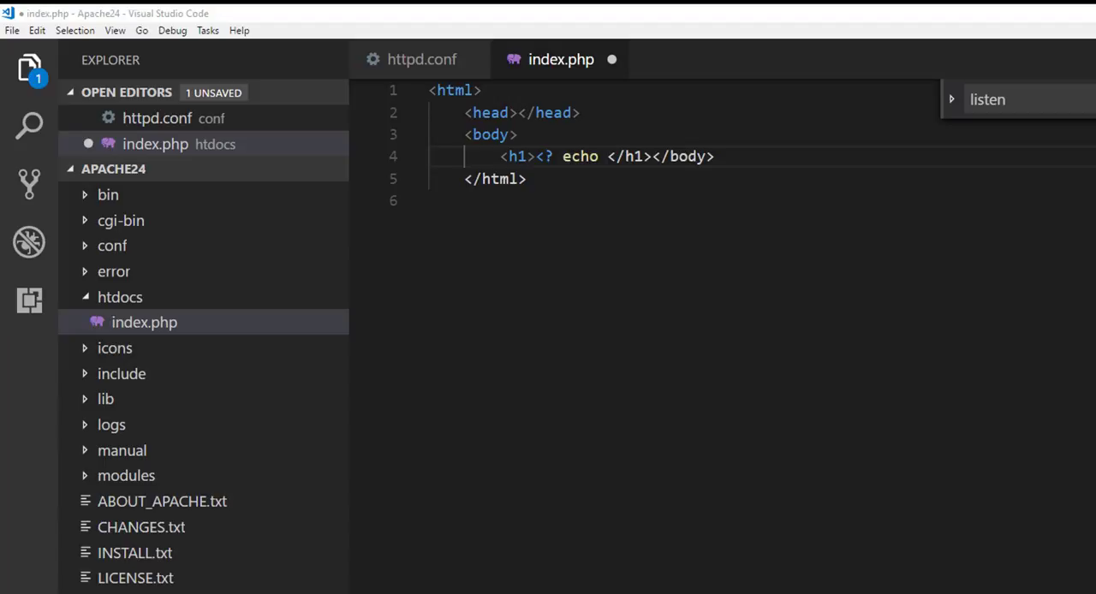
# Step: Delete the h1 element from the body, place the closing body tag on its own line and leave blank lines inside
pyautogui.moveTo(735, 151); pyautogui.dragTo(502, 154)
pyautogui.click(617, 214)
pyautogui.click(648, 153)
pyautogui.moveTo(651, 156); pyautogui.dragTo(502, 156)
pyautogui.press('BackSpace')
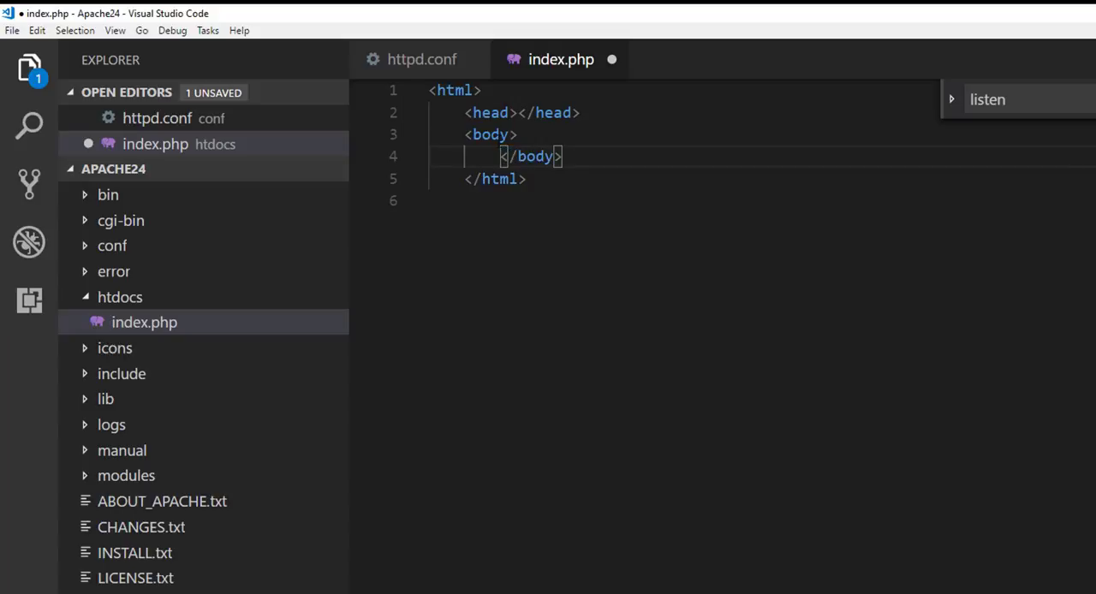
pyautogui.press('Return')
pyautogui.press('Tab')
pyautogui.click(533, 144)
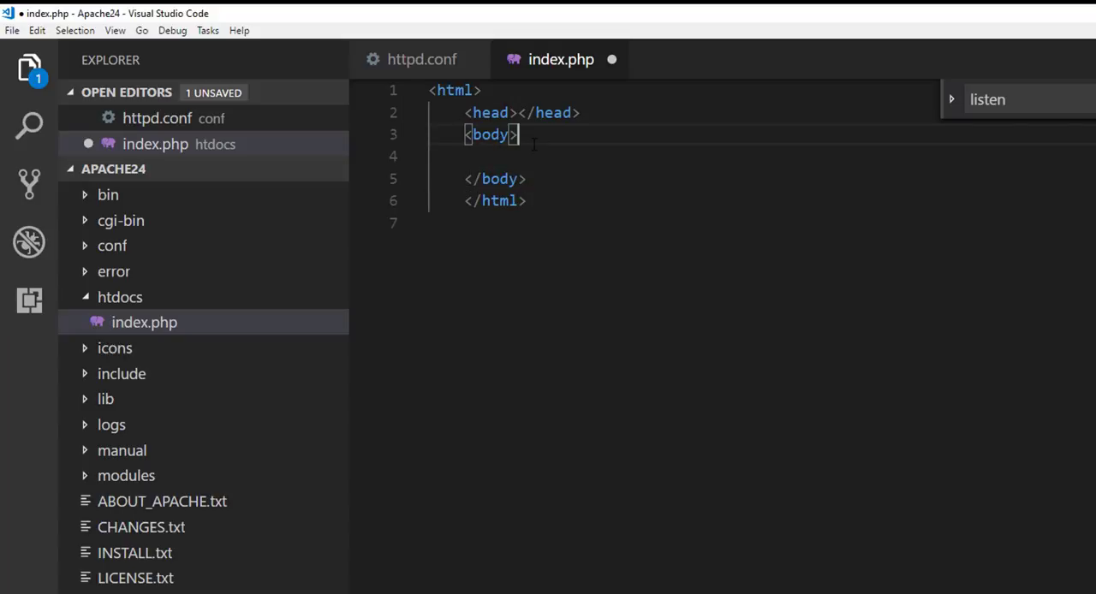
pyautogui.press('Return')
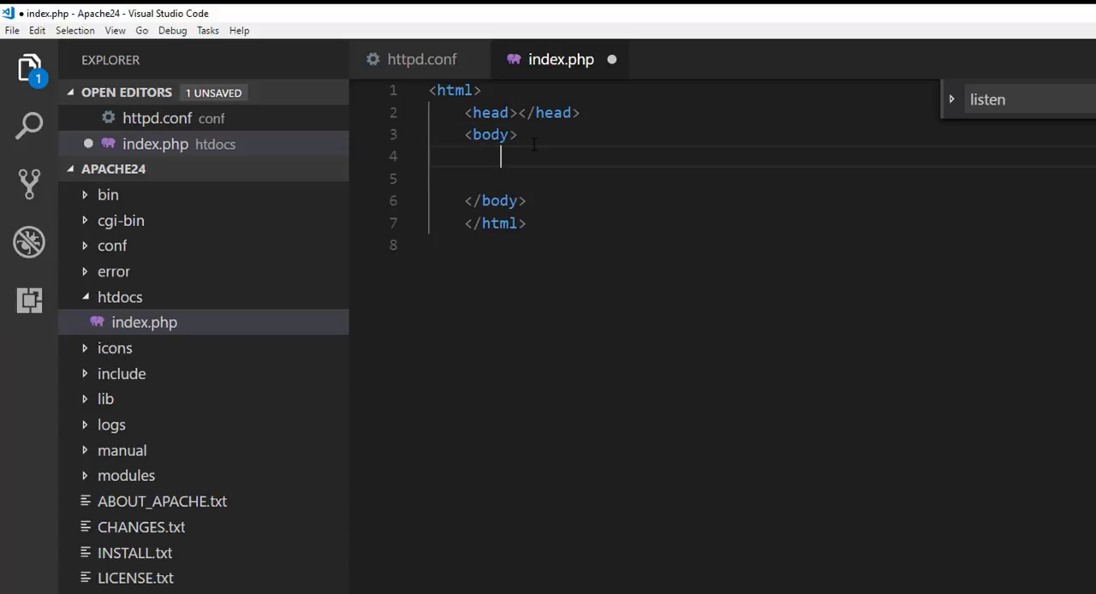
# Step: Add a PHP block to the body that echoes '<h1>Hello PHP & Apache</h1>' and save index.php
pyautogui.write('<?')
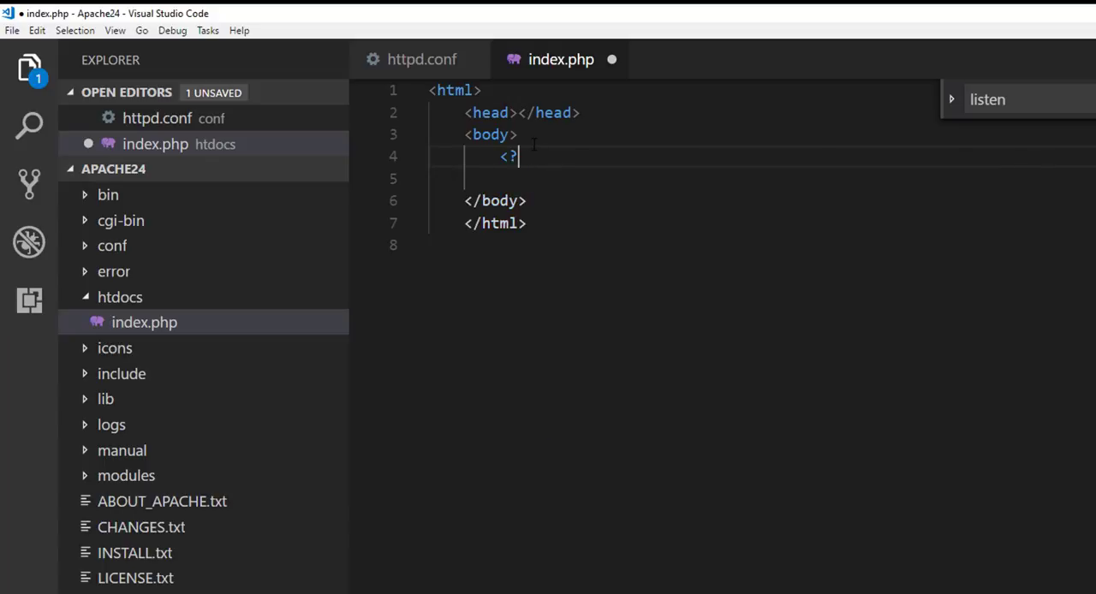
pyautogui.write('php echo ')
pyautogui.write("'<h1>")
pyautogui.write('Hello PHP')
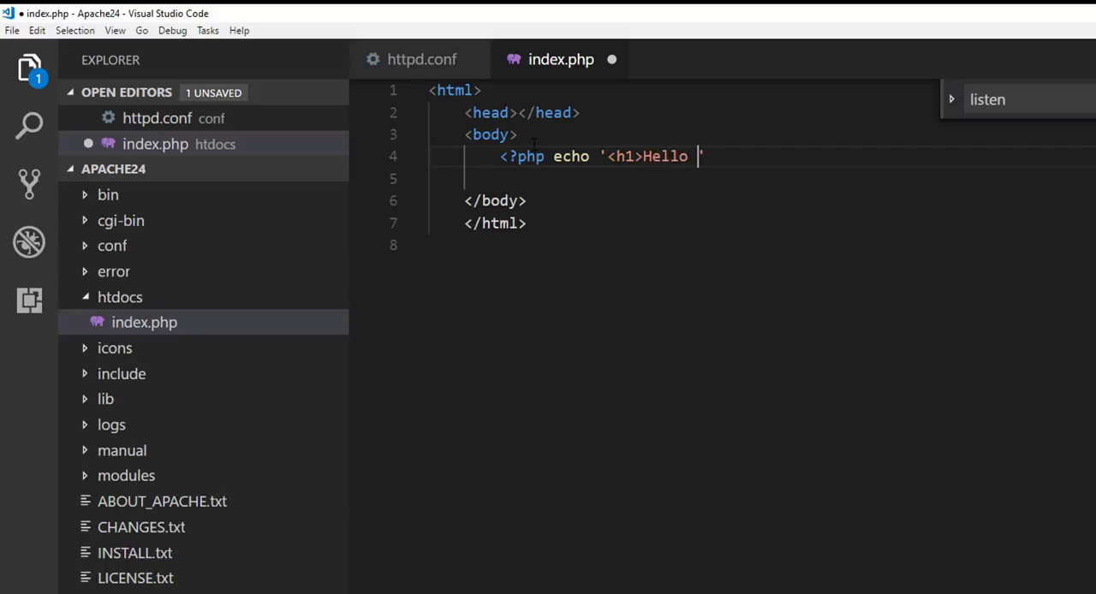
pyautogui.write(' & Apache')
pyautogui.write('</h1>')
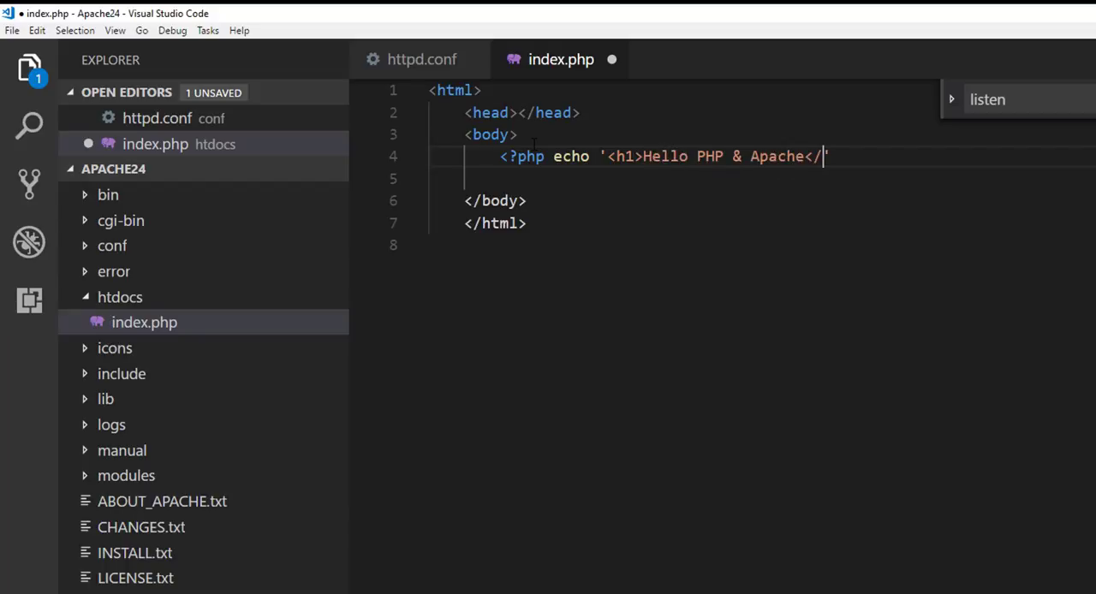
pyautogui.press('Down')
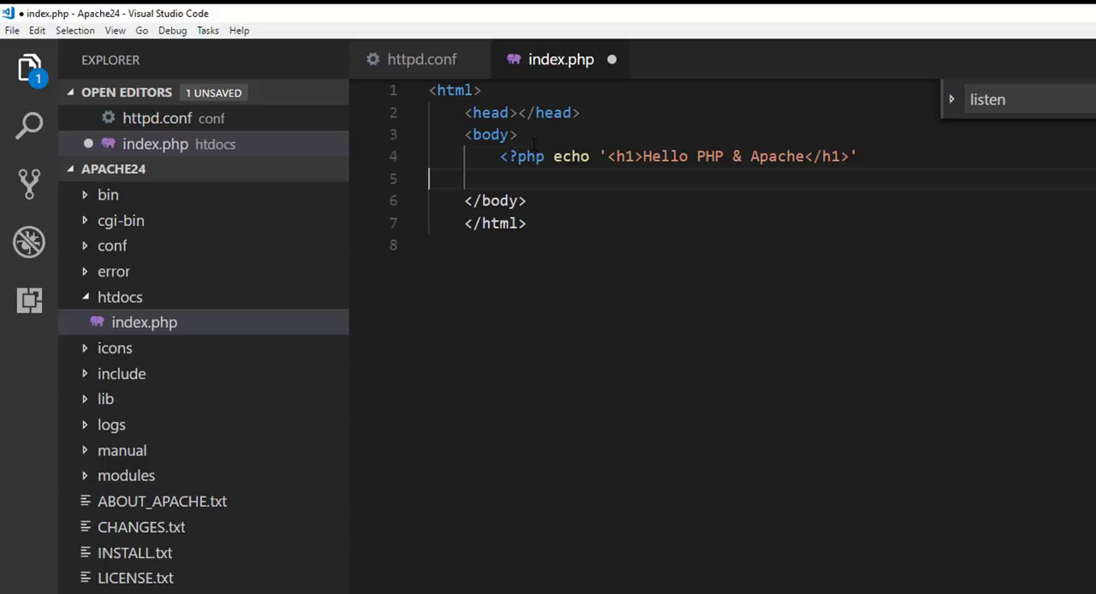
pyautogui.press('Up')
pyautogui.press('End')
pyautogui.write('?')
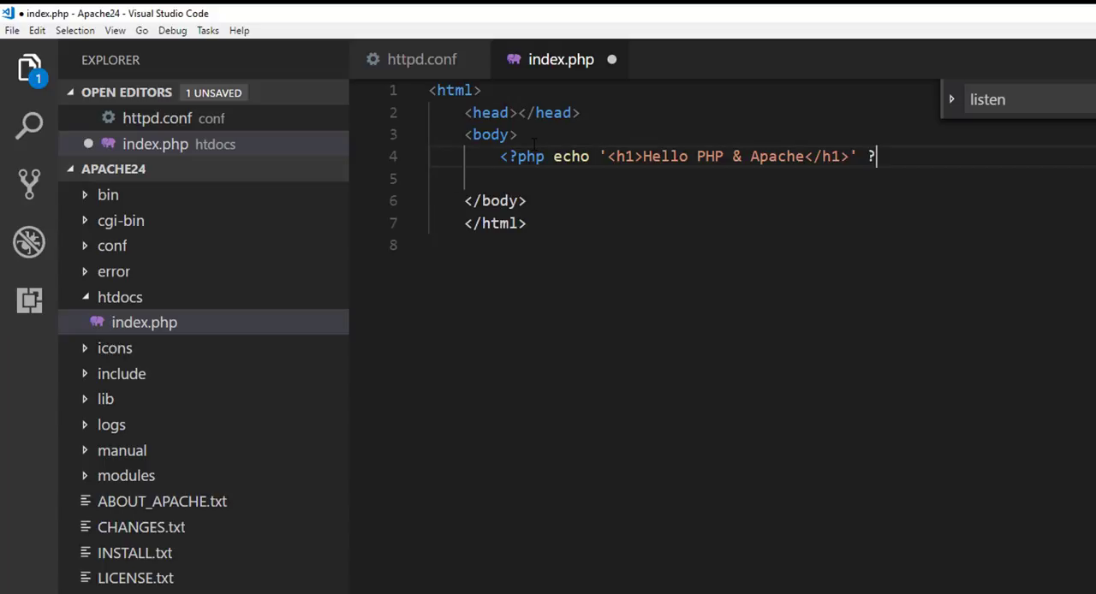
pyautogui.write('>')
pyautogui.hotkey('ctrl', 's')
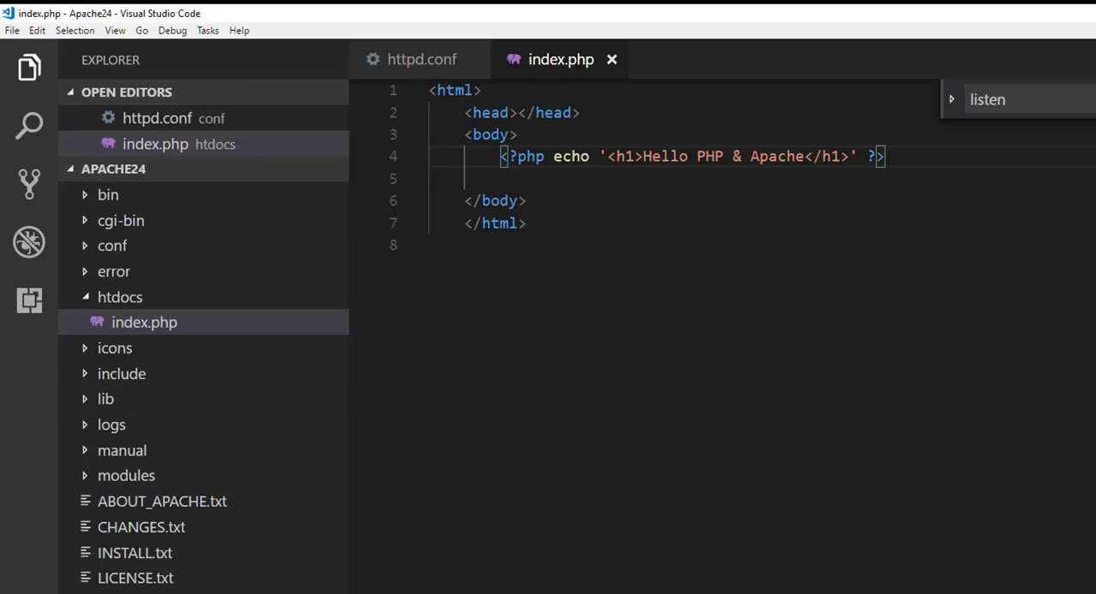
# Step: Switch to the browser, open index.php from the reloaded 127.0.0.1 listing to check its output, and close the Downloads page
pyautogui.hotkey('alt', 'Tab')
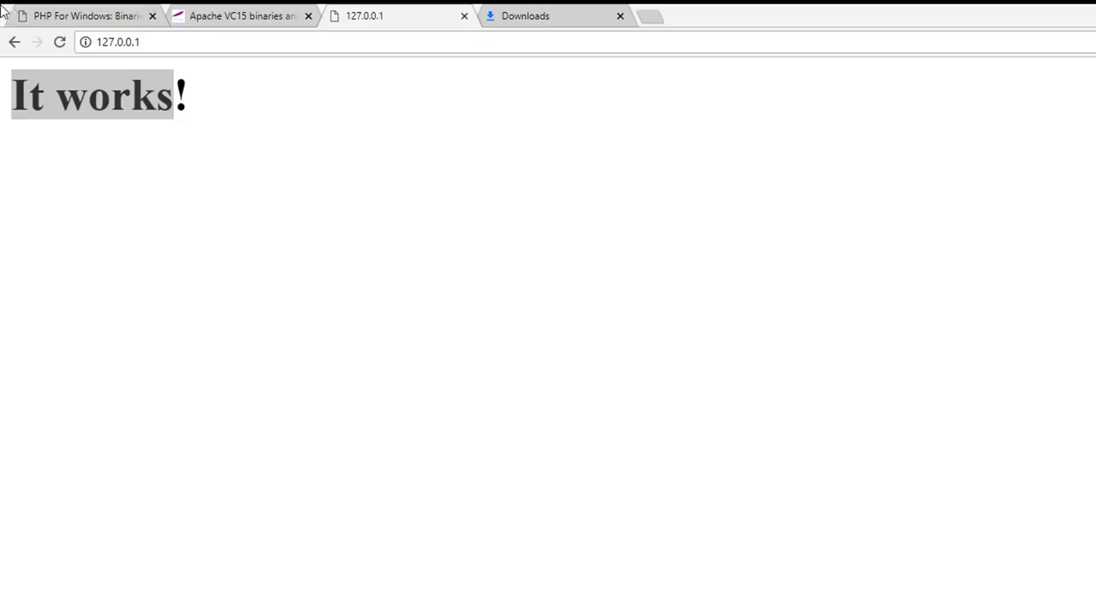
pyautogui.click(67, 46)
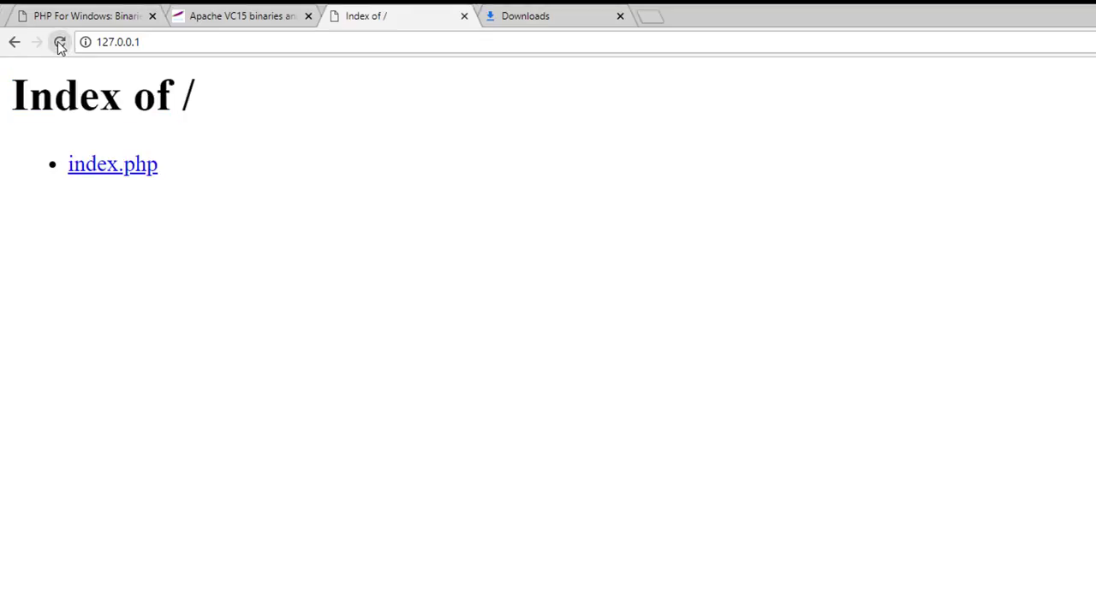
pyautogui.click(112, 168)
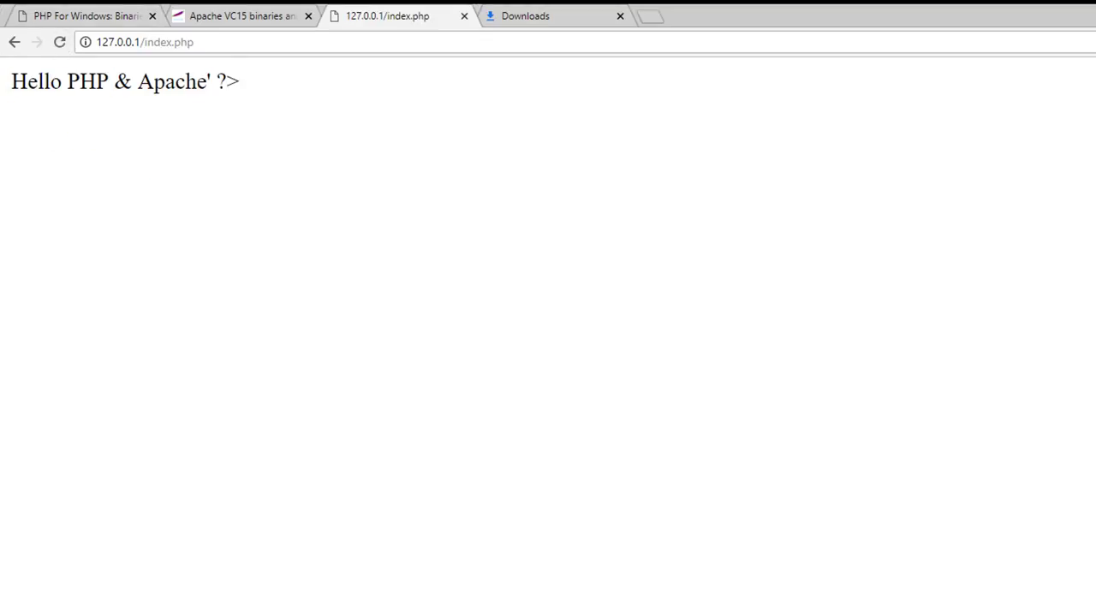
pyautogui.moveTo(237, 89); pyautogui.dragTo(165, 88)
pyautogui.click(243, 87)
pyautogui.tripleClick(46, 83)
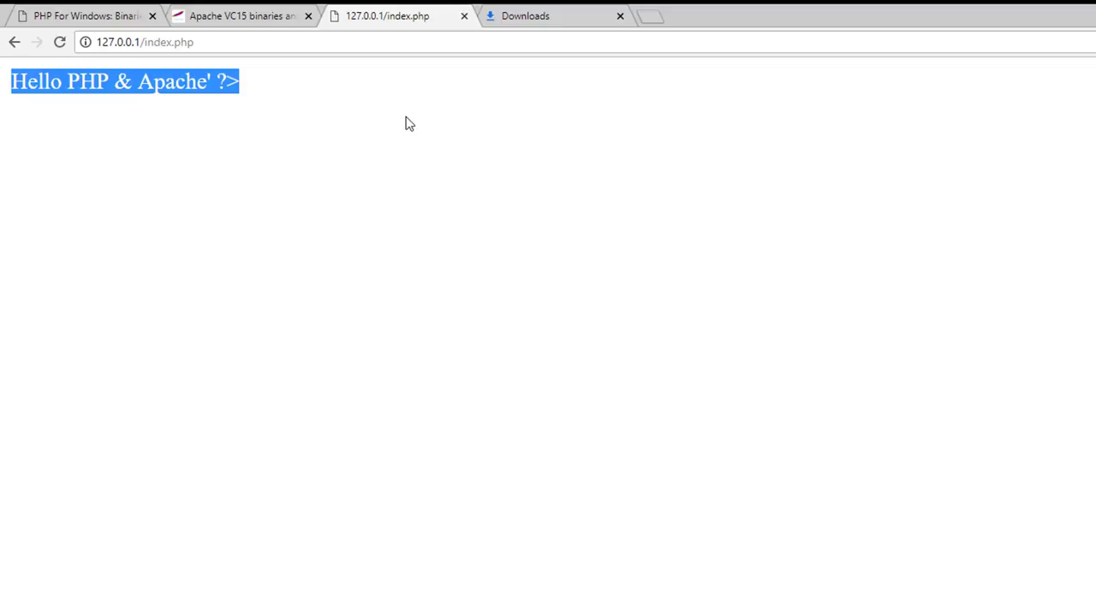
pyautogui.click(620, 17)
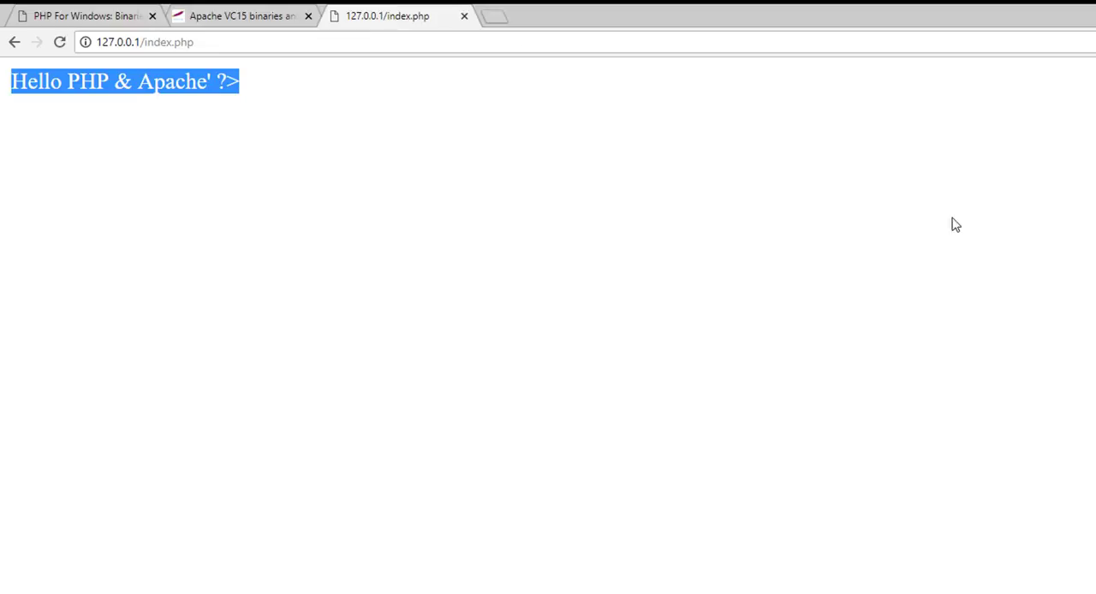
pyautogui.click(367, 122)
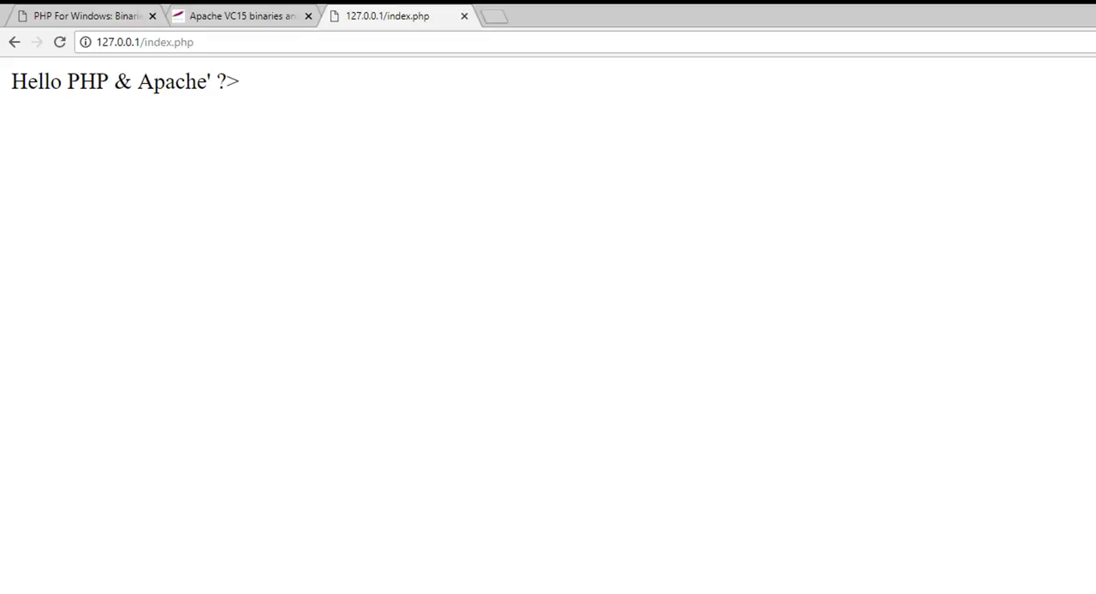
# Step: In Visual Studio Code, paste atop httpd.conf AddHandler application/x-httpd-php .php, AddType application/x-httpd-php .php .html, LoadModule php7_module "c:/php/php7apache2_4.dll" and PHPIniDir "c:/php"
pyautogui.hotkey('alt', 'Tab')
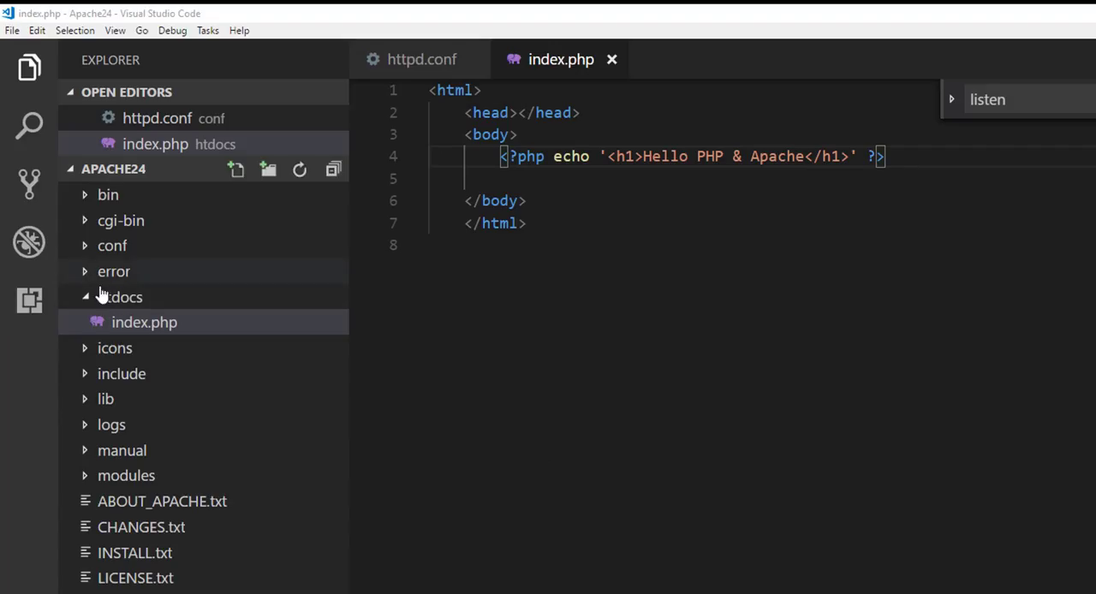
pyautogui.click(94, 246)
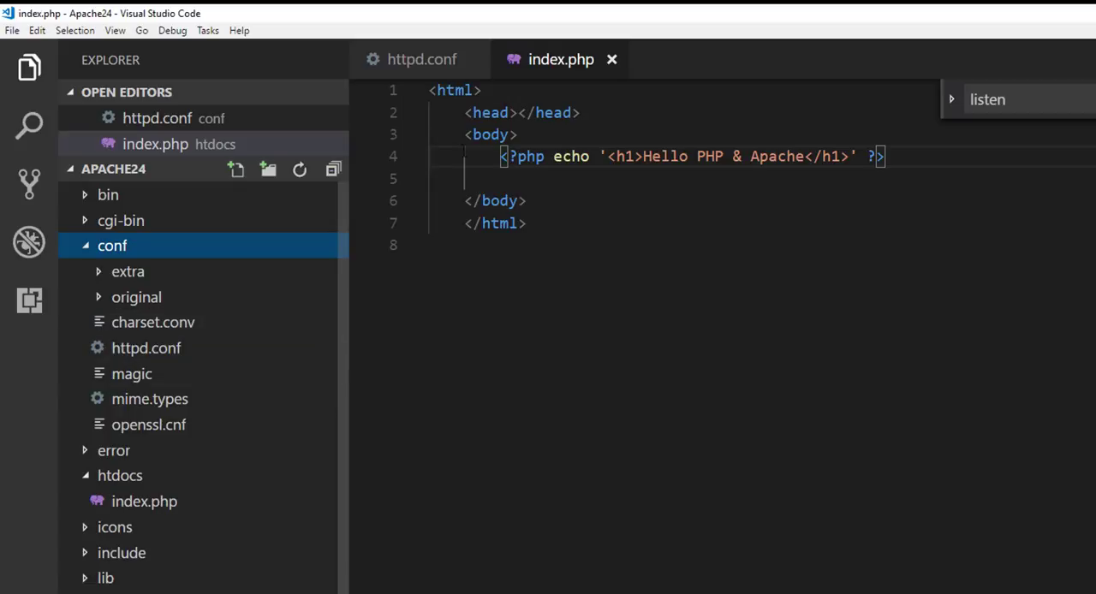
pyautogui.click(376, 57)
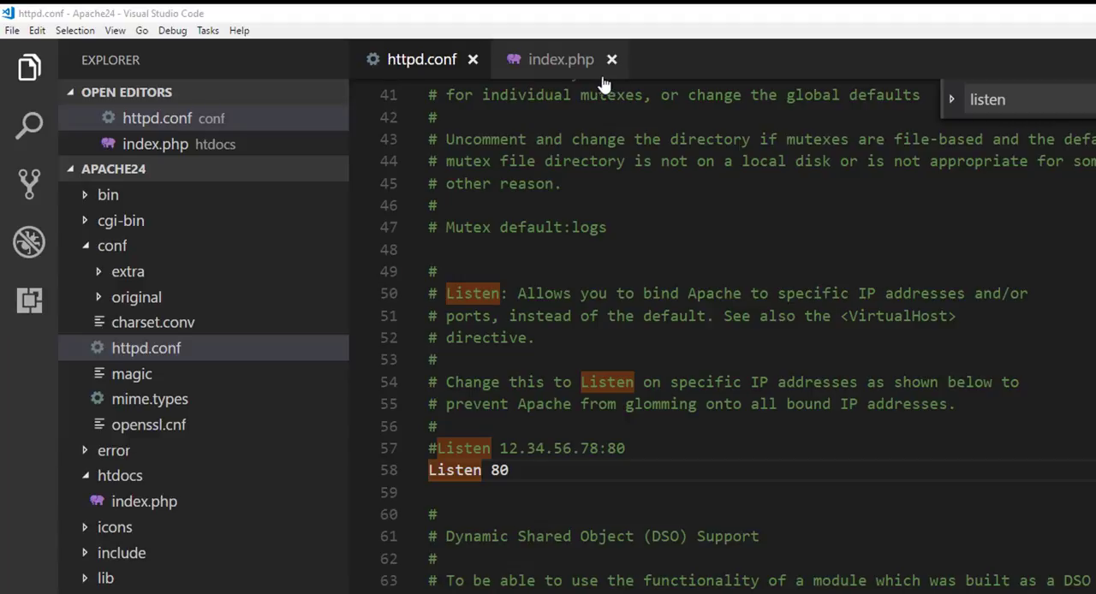
pyautogui.scroll(13, 417, 182)
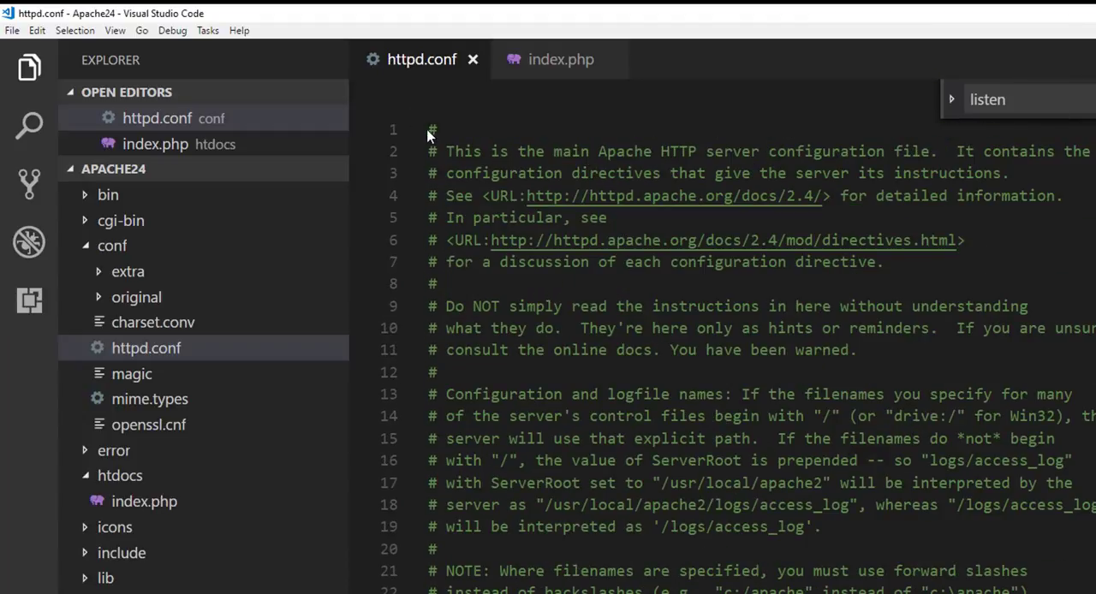
pyautogui.press('Return')
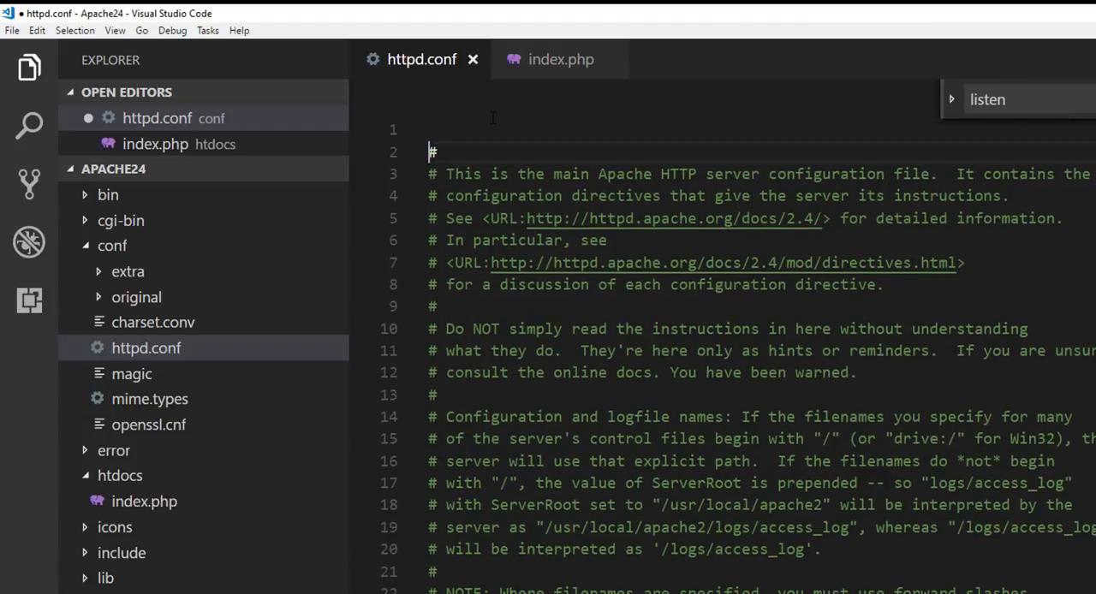
pyautogui.press('Return')
pyautogui.press('Up')
pyautogui.press('Up')
pyautogui.write('AddHandler application/x-httpd-php .php AddType application/x-httpd-php .php .html LoadModule php7_module "c:/php/php7apache2_4.dll" PHPIniDir "c:/php"')
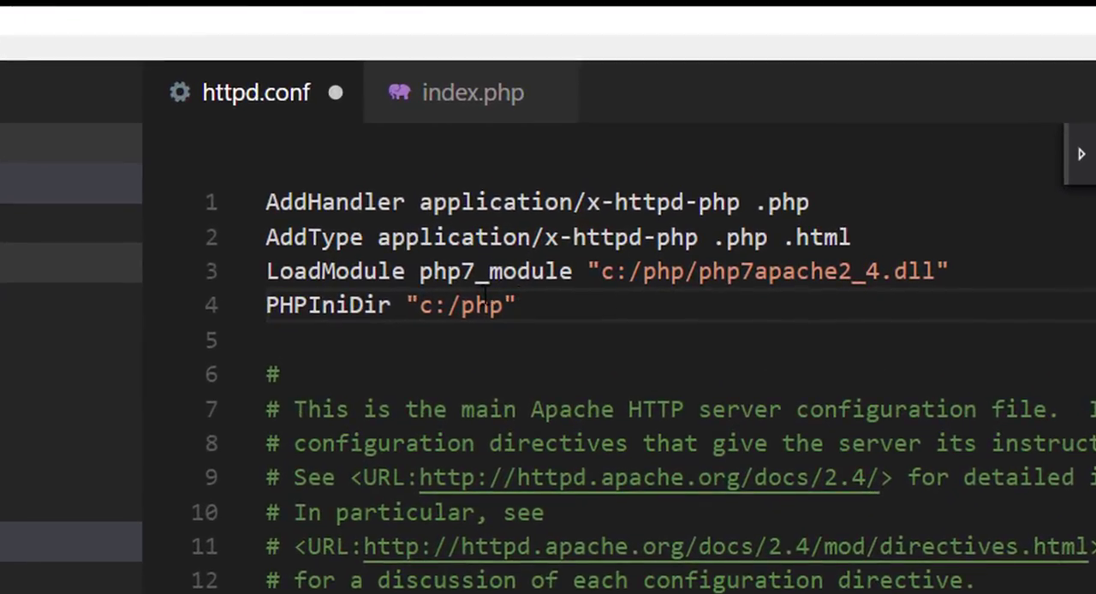
# Step: Examine the php7apache2_4.dll file name in the LoadModule line of httpd.conf
pyautogui.click(900, 303)
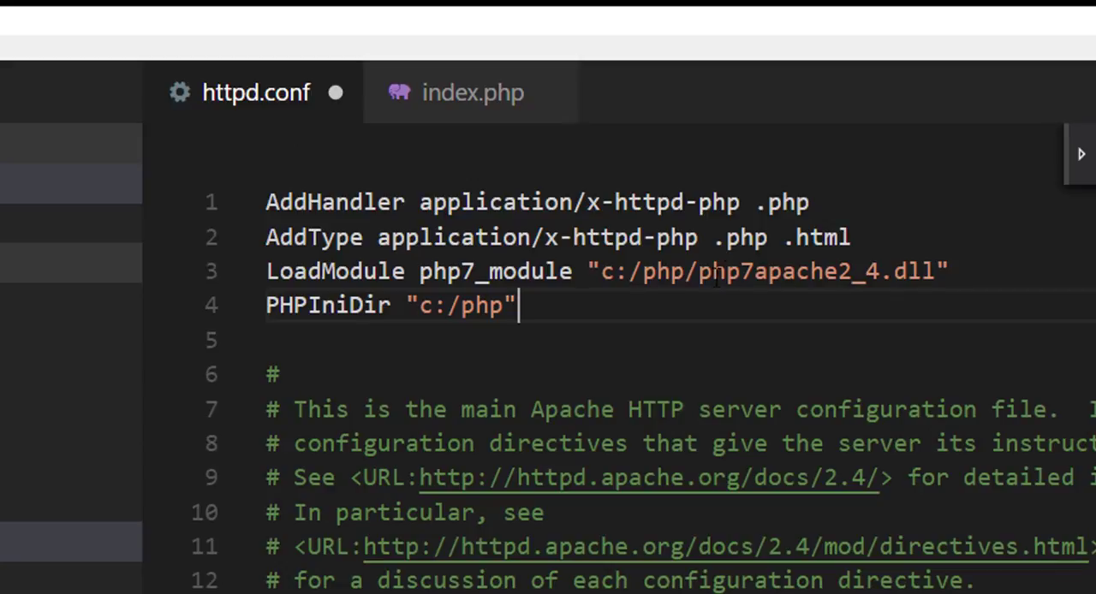
pyautogui.click(692, 271)
pyautogui.moveTo(699, 271); pyautogui.dragTo(836, 278)
pyautogui.click(772, 275)
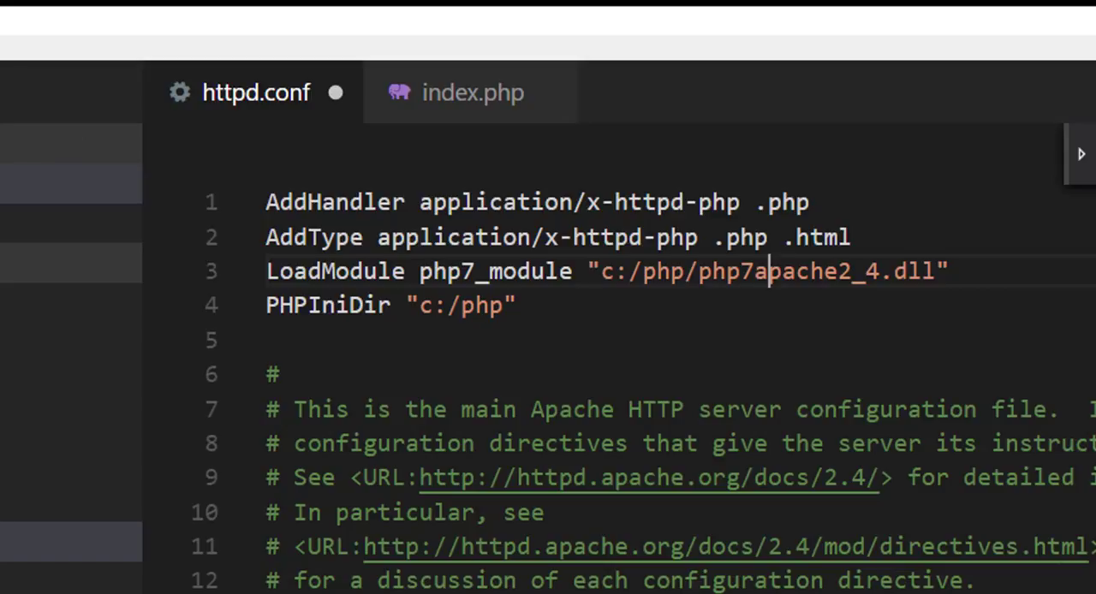
# Step: Open the C:\php folder in a new maximized Visual Studio Code window and look through its files
pyautogui.click(193, 252)
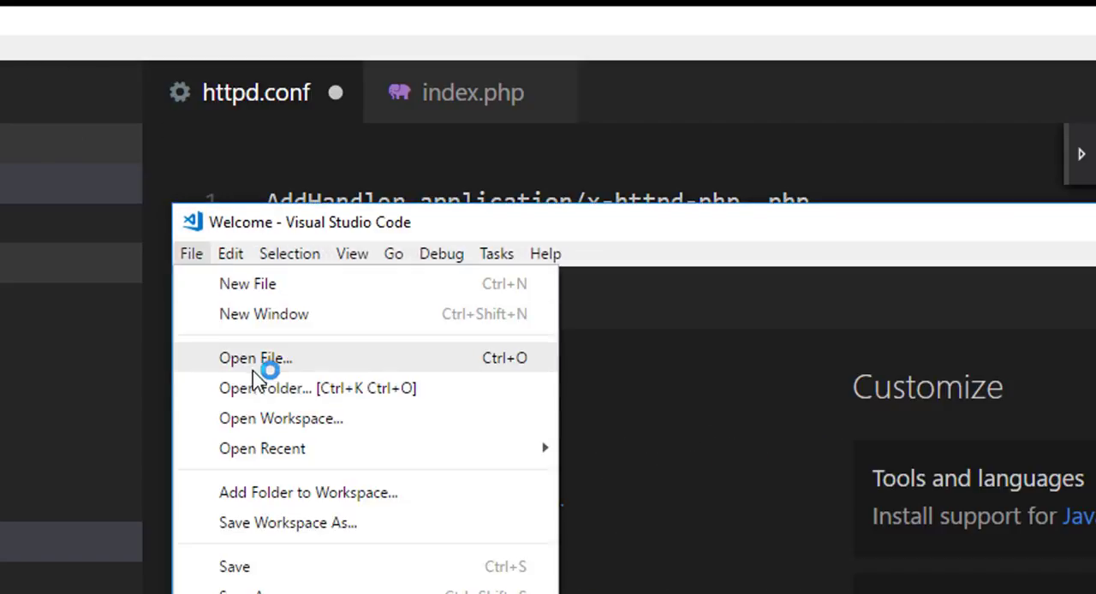
pyautogui.click(658, 147)
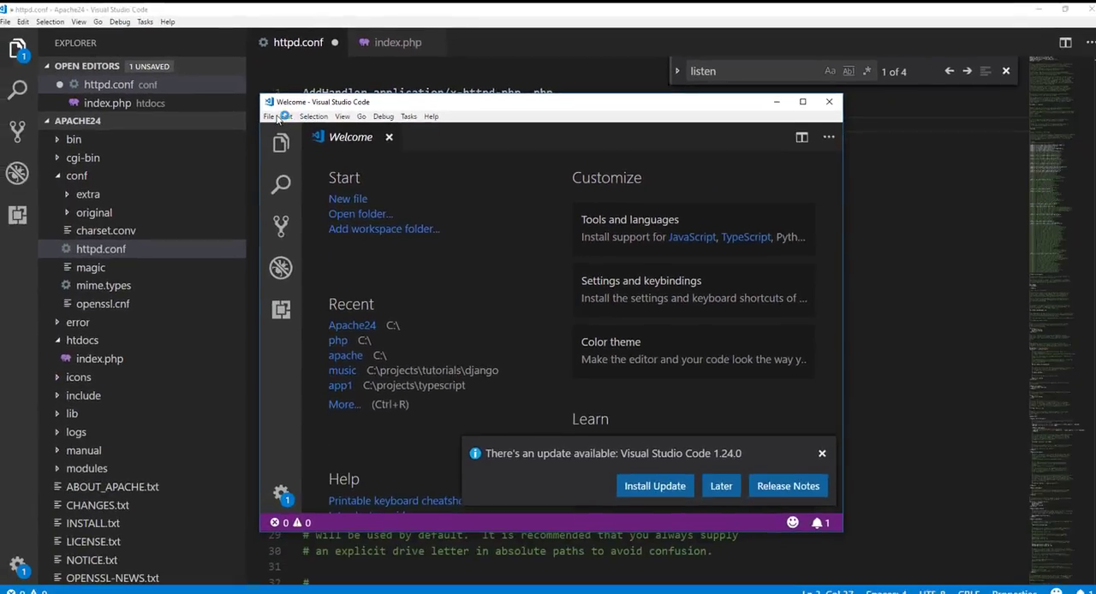
pyautogui.click(277, 118)
pyautogui.click(308, 174)
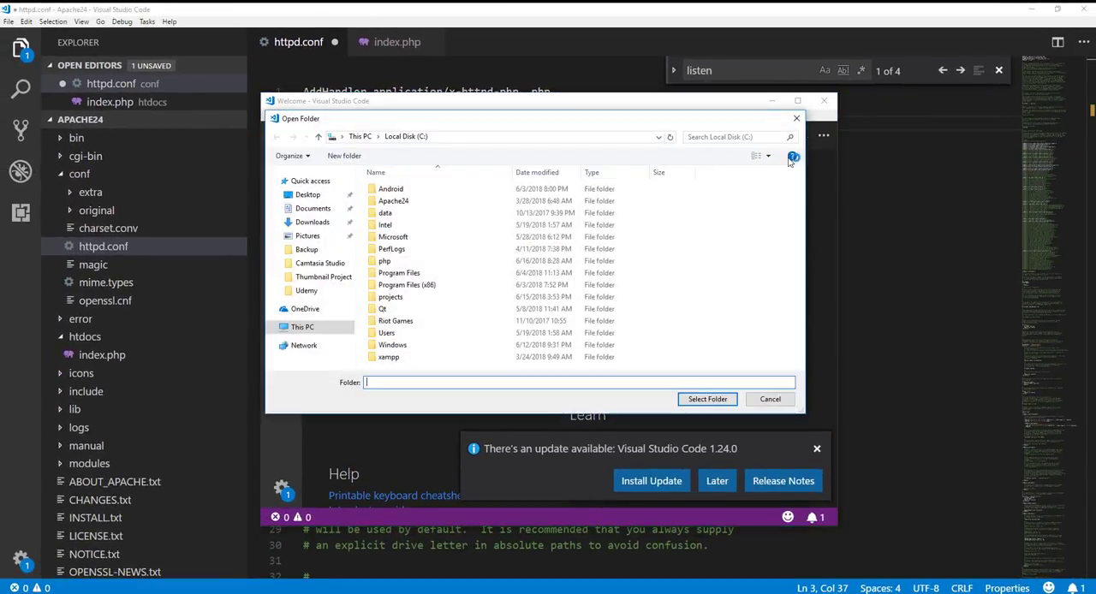
pyautogui.doubleClick(432, 261)
pyautogui.click(685, 399)
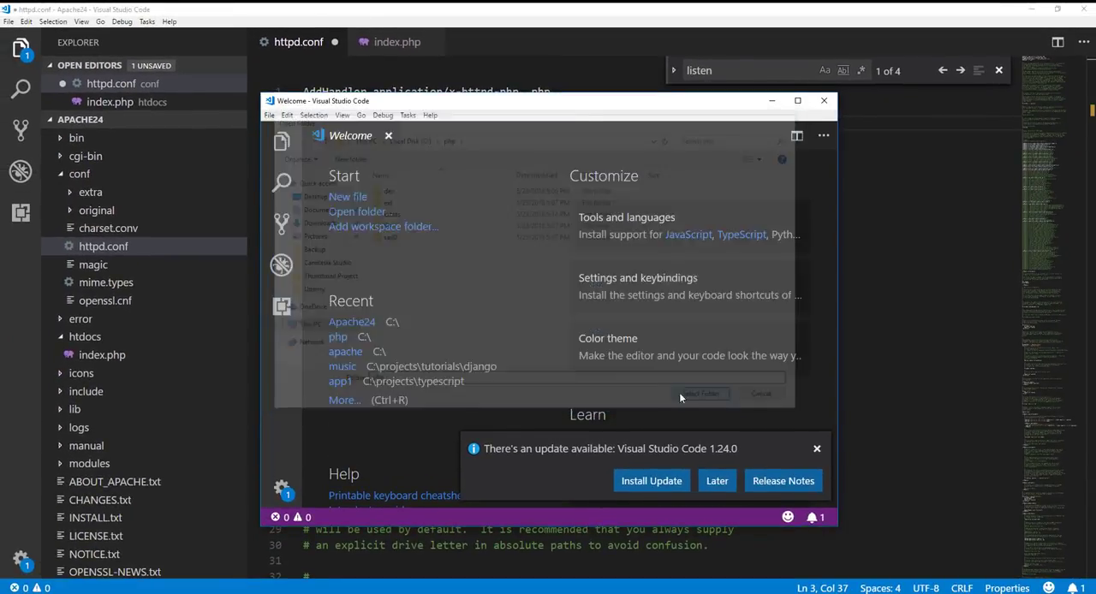
pyautogui.click(797, 101)
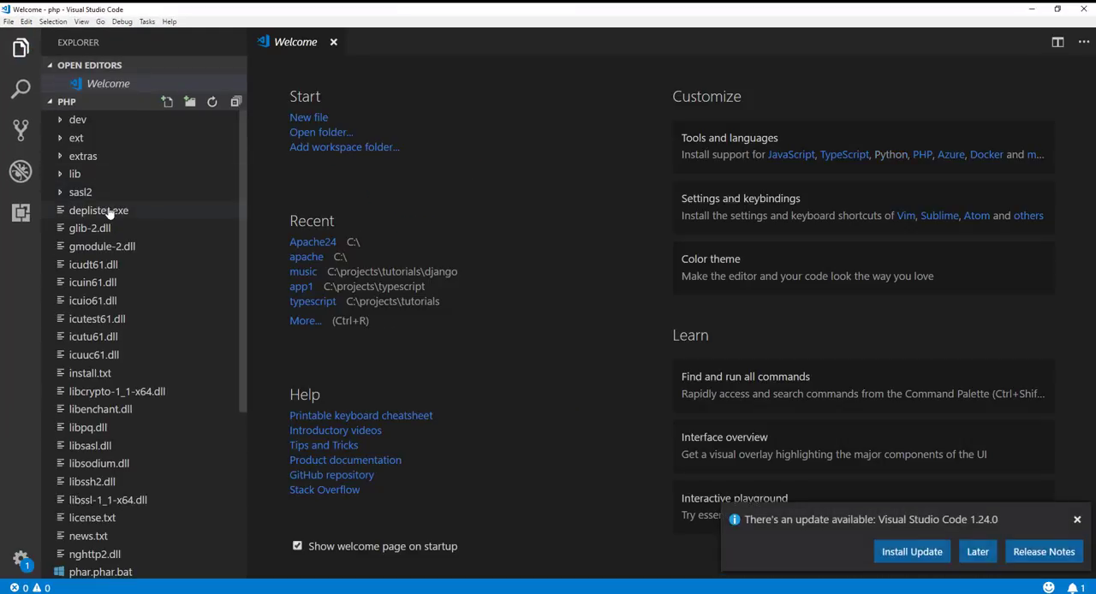
pyautogui.scroll(-5, 93, 187)
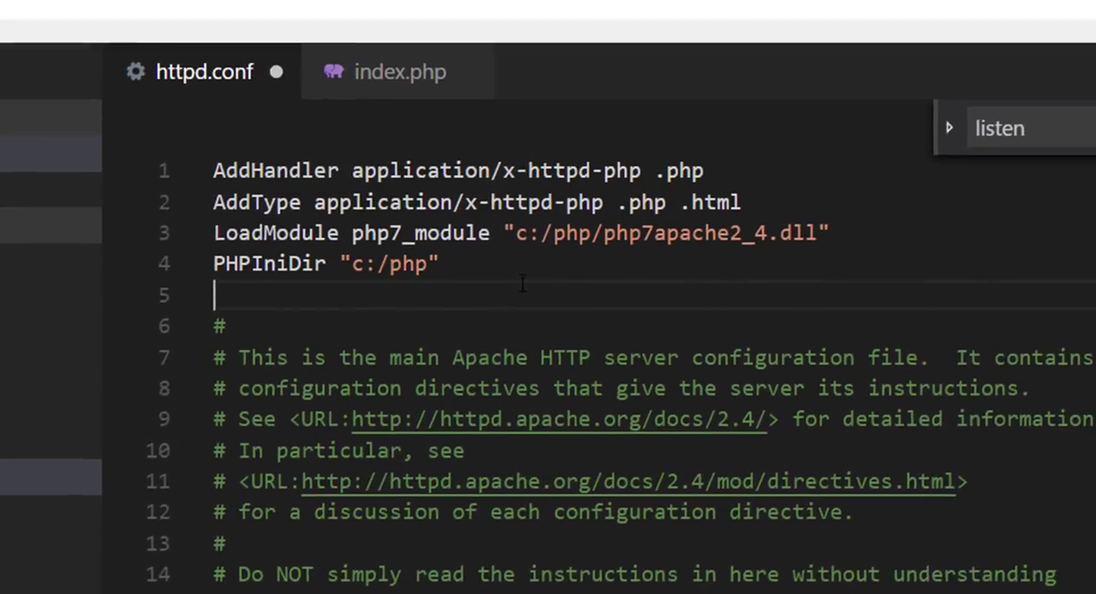
# Step: Review the AddHandler, AddType, LoadModule and PHPIniDir directives at the start of httpd.conf, including the c:/php path
pyautogui.moveTo(320, 244); pyautogui.dragTo(446, 248)
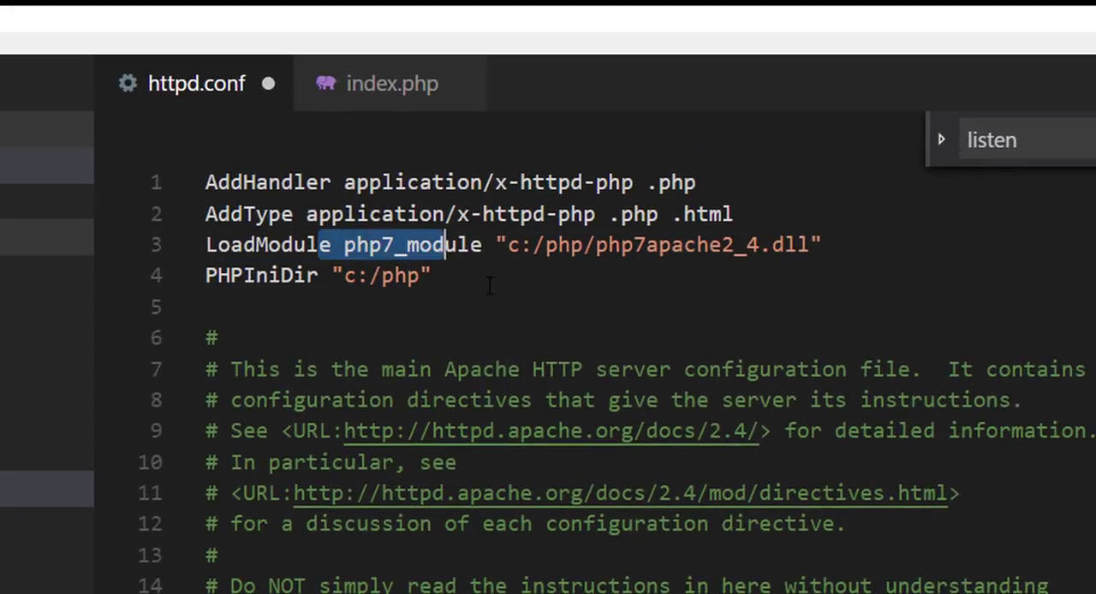
pyautogui.click(485, 284)
pyautogui.moveTo(267, 244); pyautogui.dragTo(497, 246)
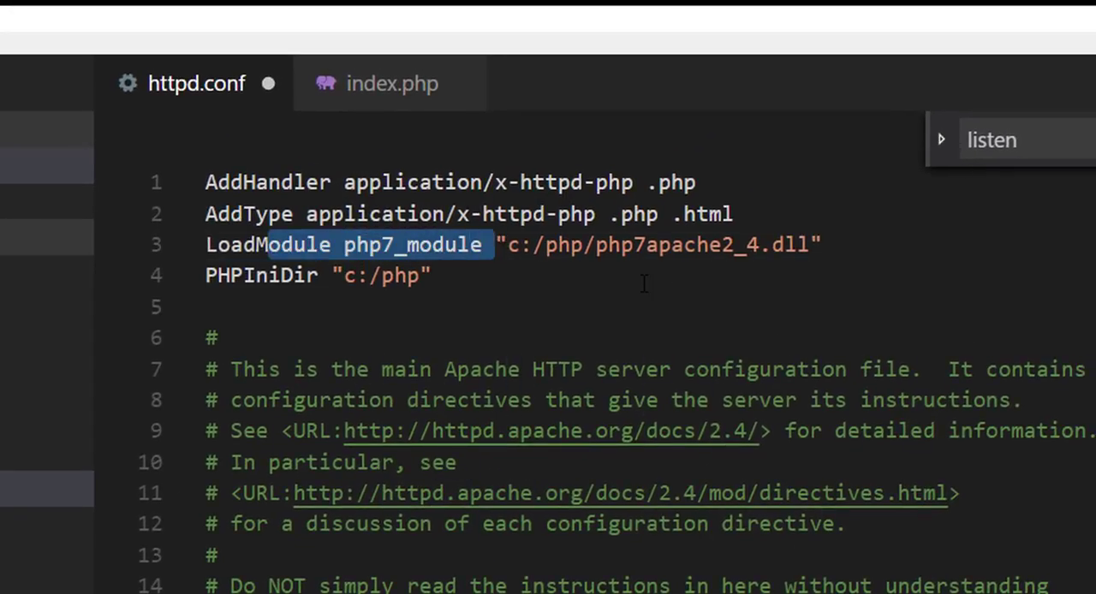
pyautogui.click(607, 283)
pyautogui.moveTo(733, 216); pyautogui.dragTo(206, 182)
pyautogui.click(513, 245)
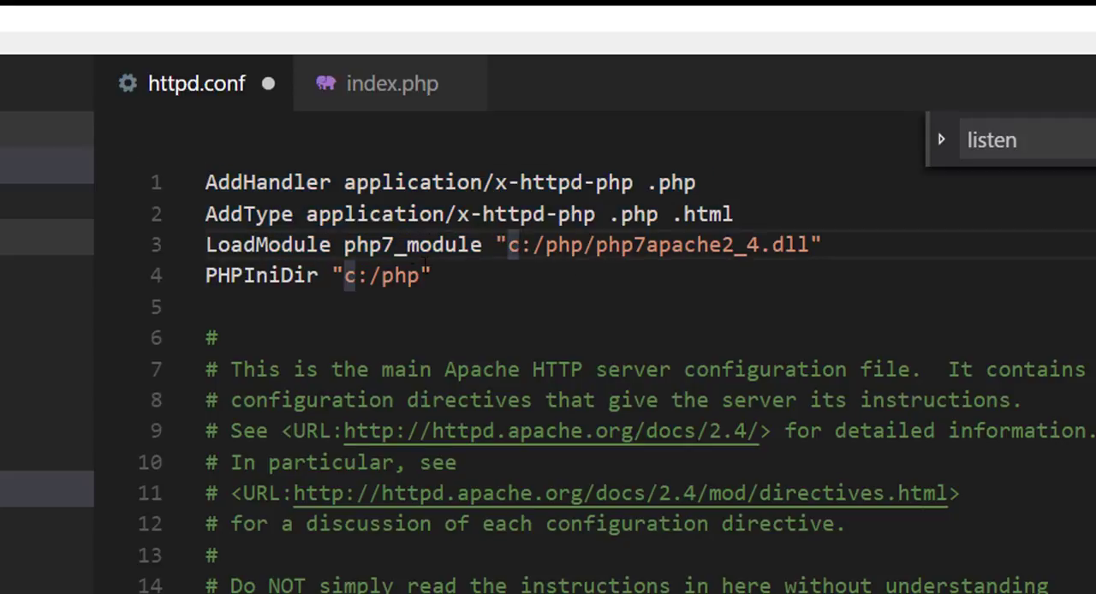
pyautogui.click(451, 274)
pyautogui.moveTo(452, 274); pyautogui.dragTo(206, 276)
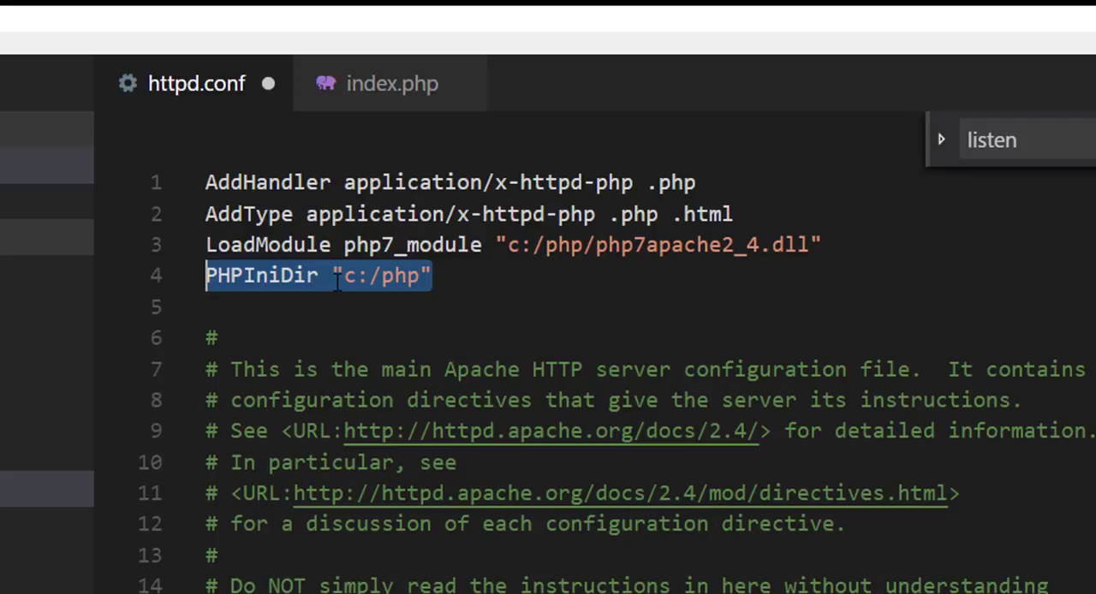
pyautogui.click(384, 276)
pyautogui.doubleClick(399, 278)
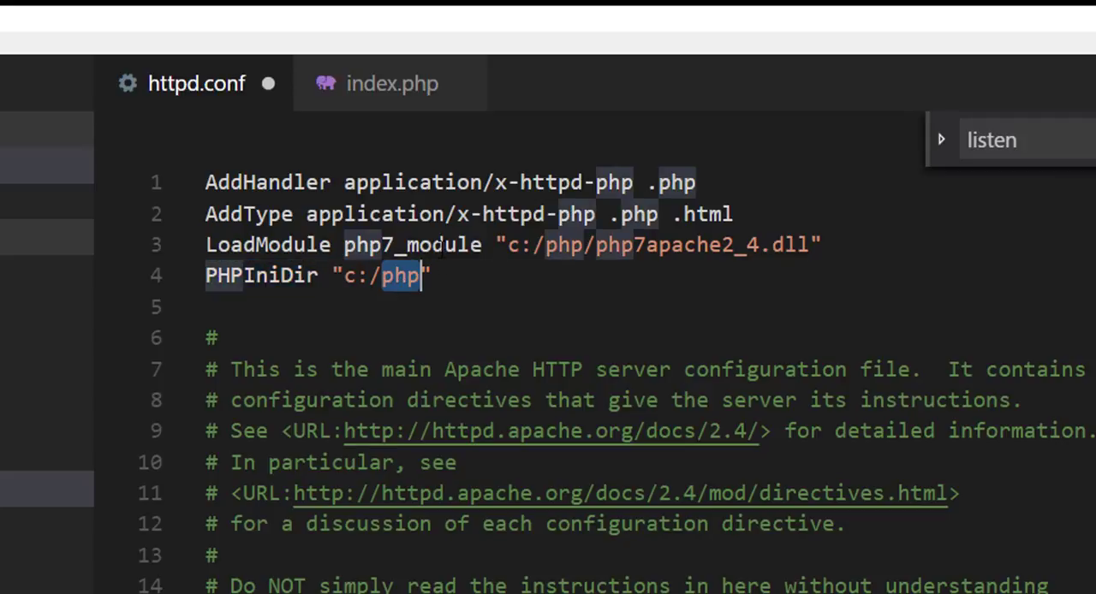
pyautogui.click(233, 276)
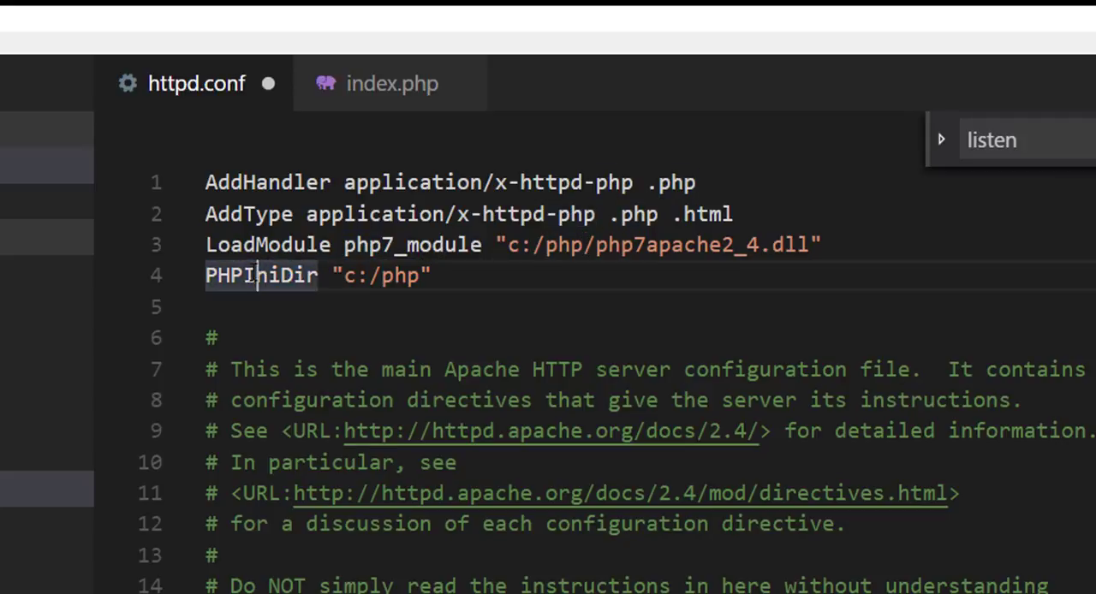
pyautogui.doubleClick(235, 276)
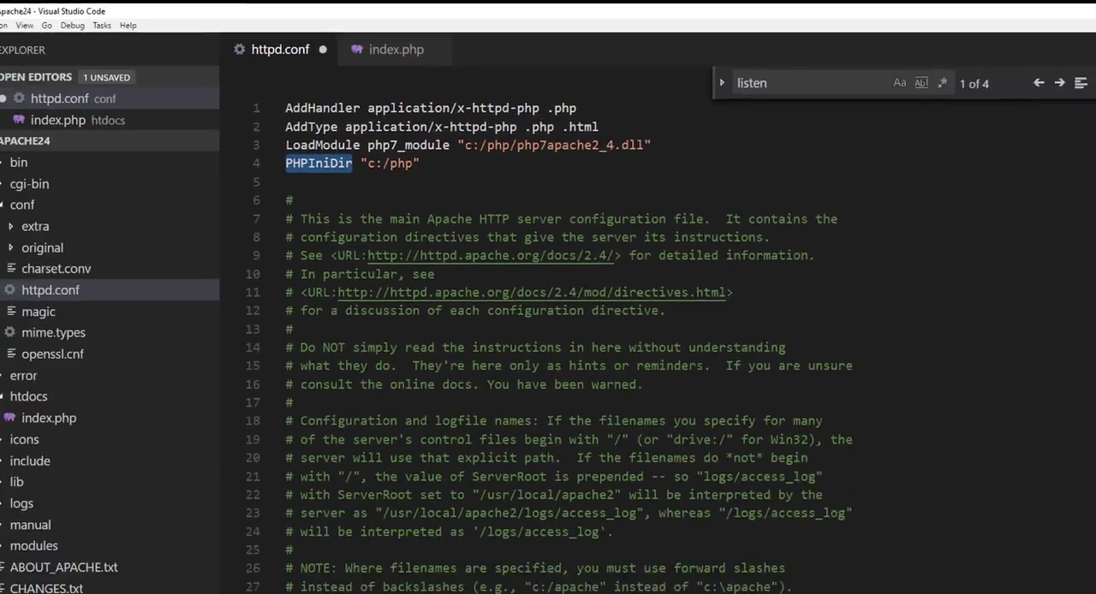
# Step: Switch to the C:\php window in Visual Studio Code, open php.ini-development and look through its contents
pyautogui.moveTo(248, 592)
pyautogui.click(425, 572)
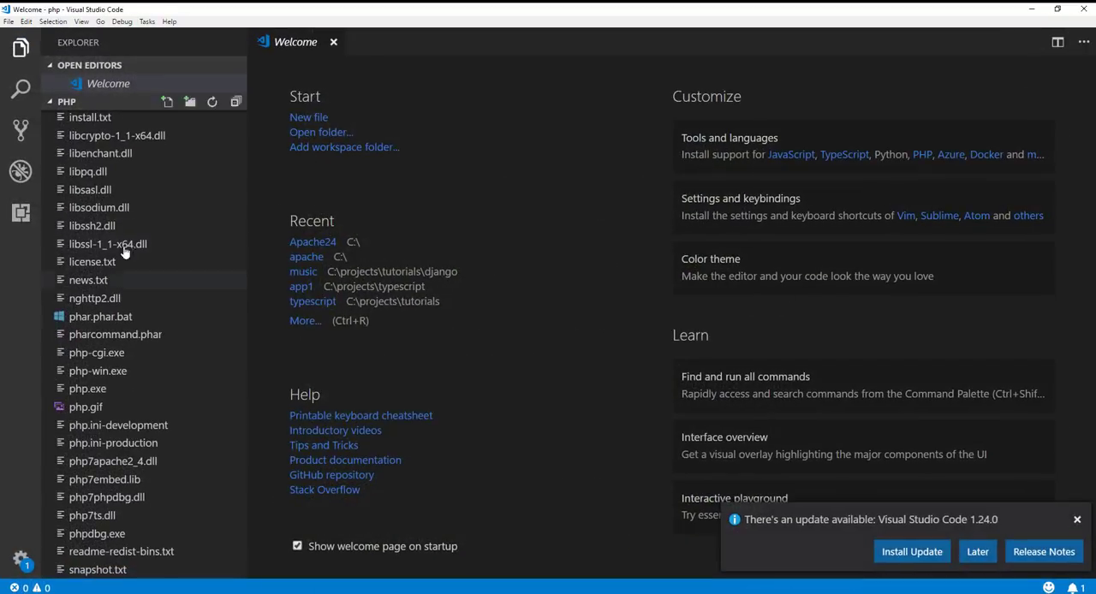
pyautogui.scroll(2, 158, 258)
pyautogui.scroll(1, 157, 258)
pyautogui.scroll(-3, 156, 260)
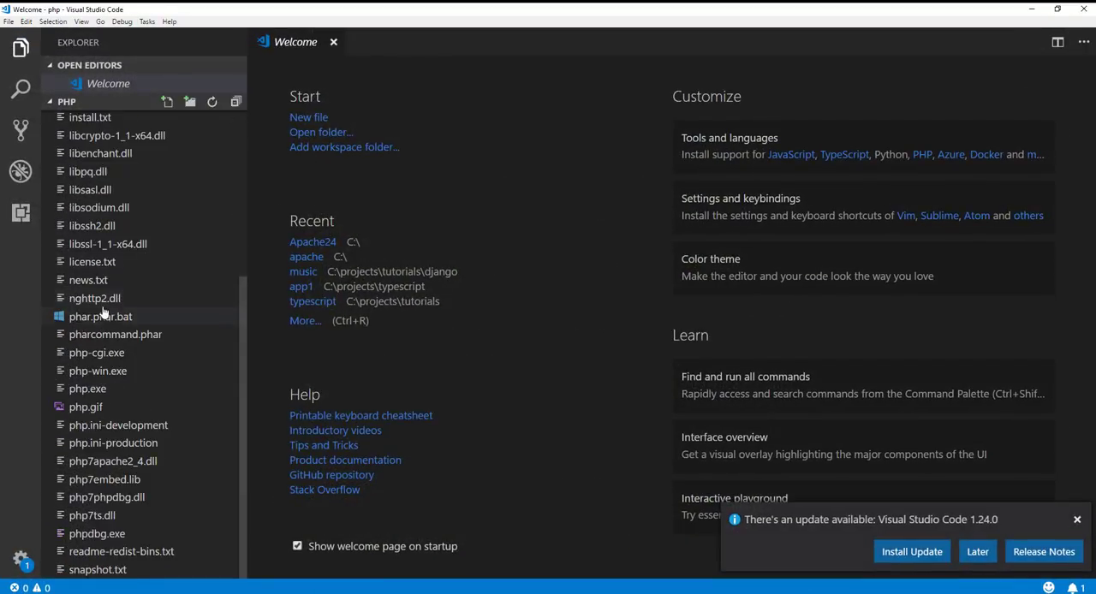
pyautogui.click(84, 428)
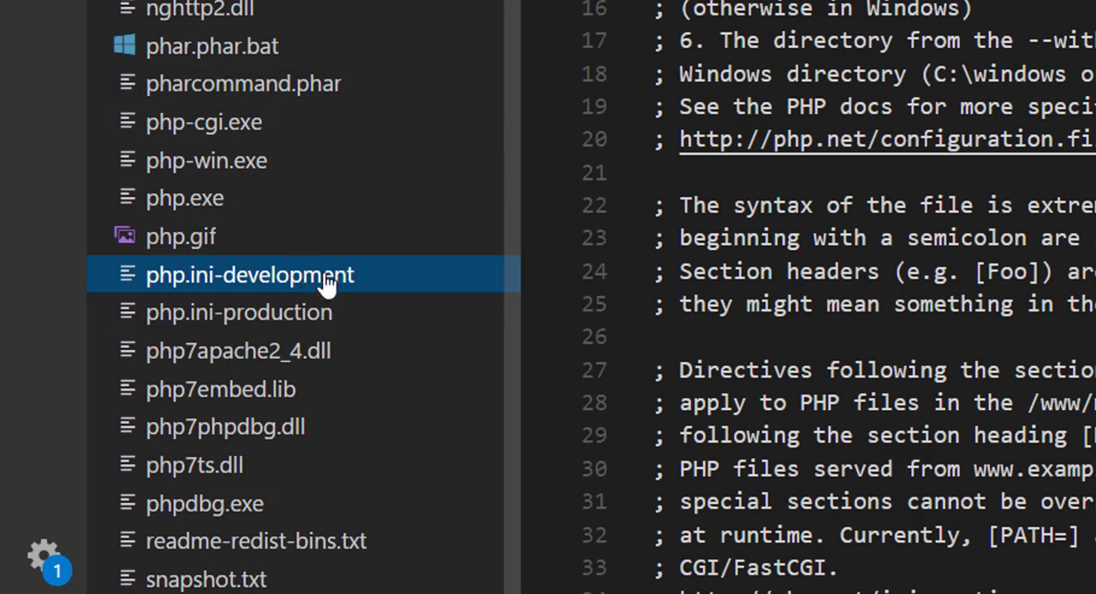
pyautogui.scroll(-10, 856, 299)
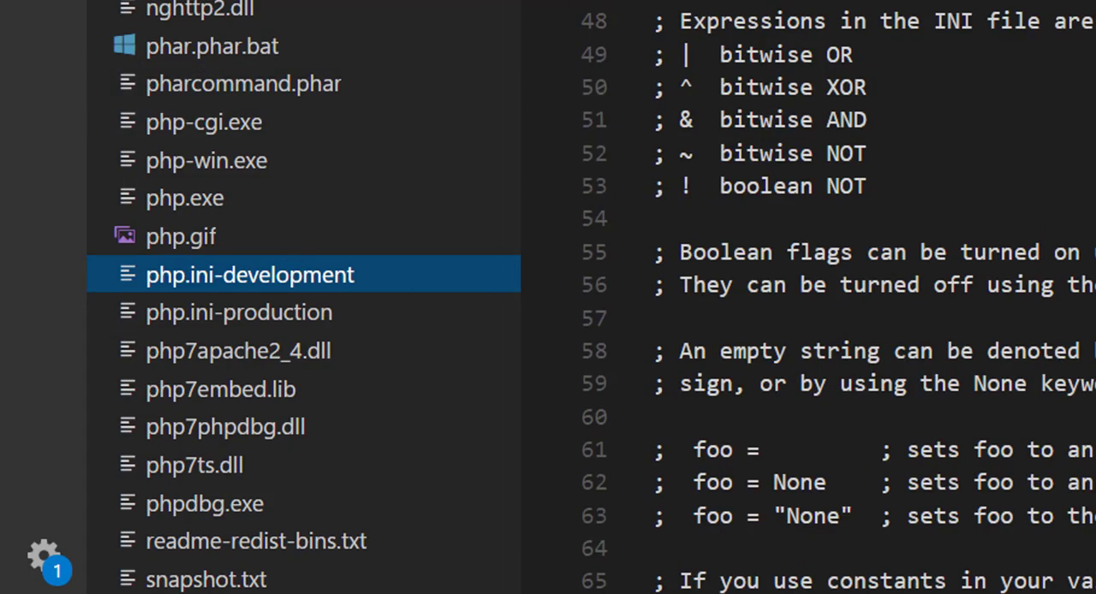
pyautogui.scroll(-20, 857, 300)
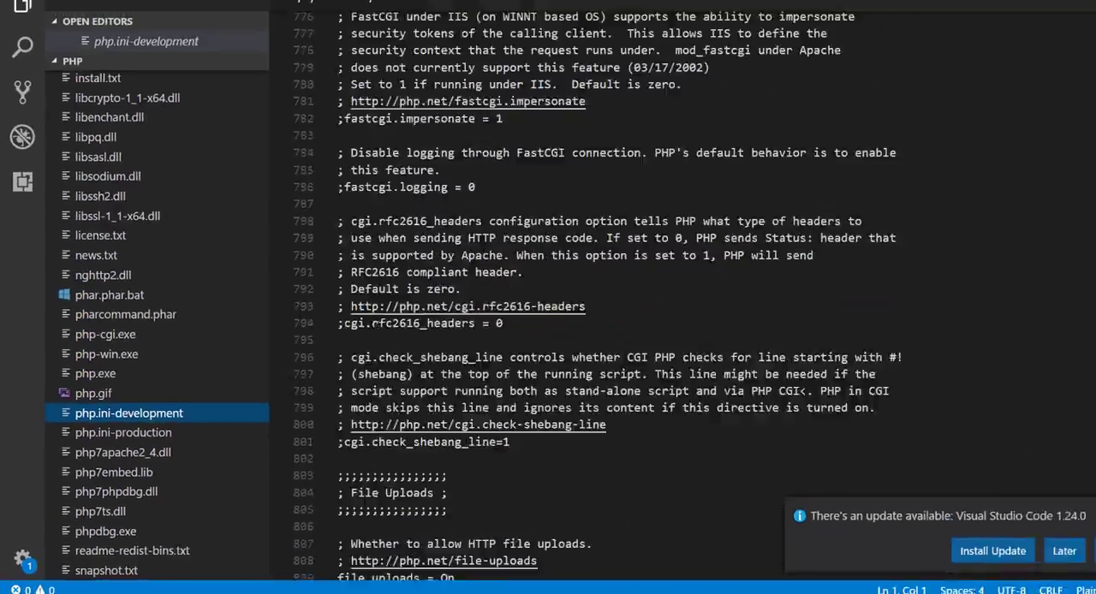
pyautogui.scroll(20, 685, 300)
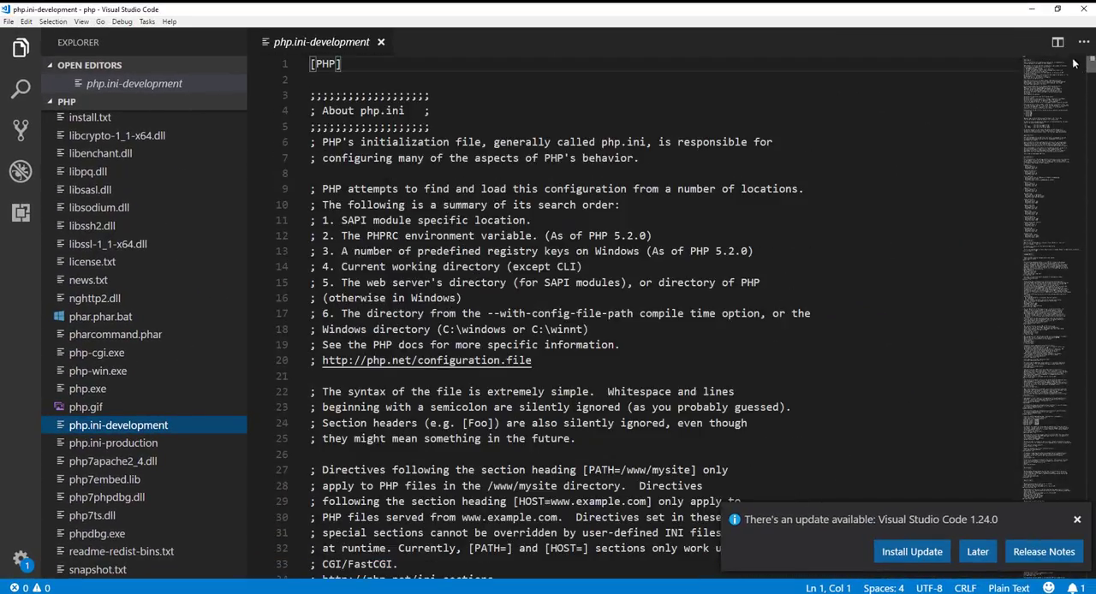
pyautogui.rightClick(112, 428)
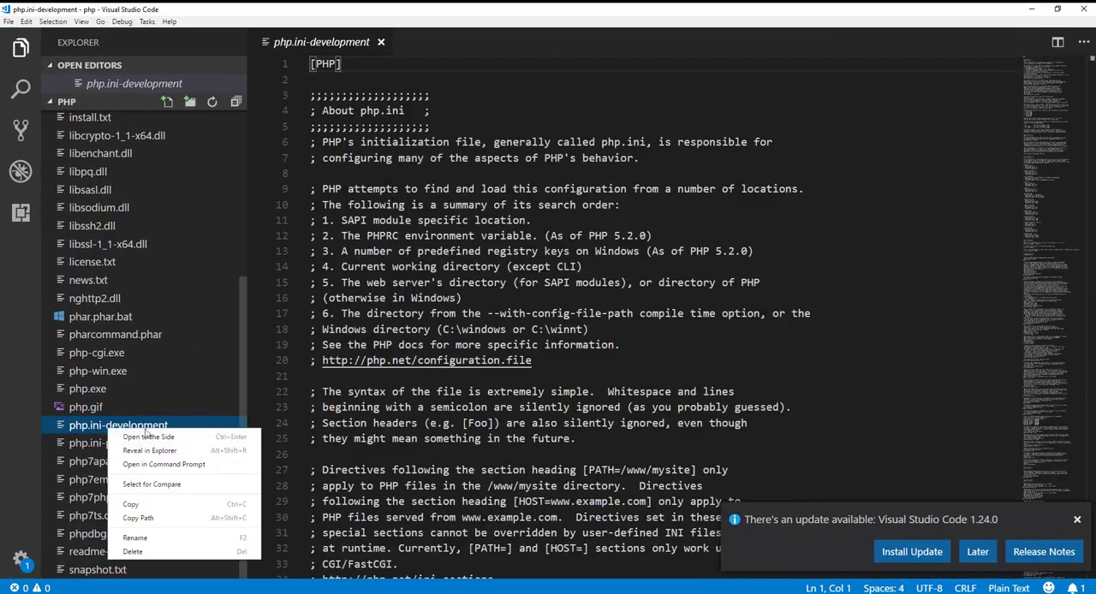
pyautogui.click(142, 537)
pyautogui.press('Escape')
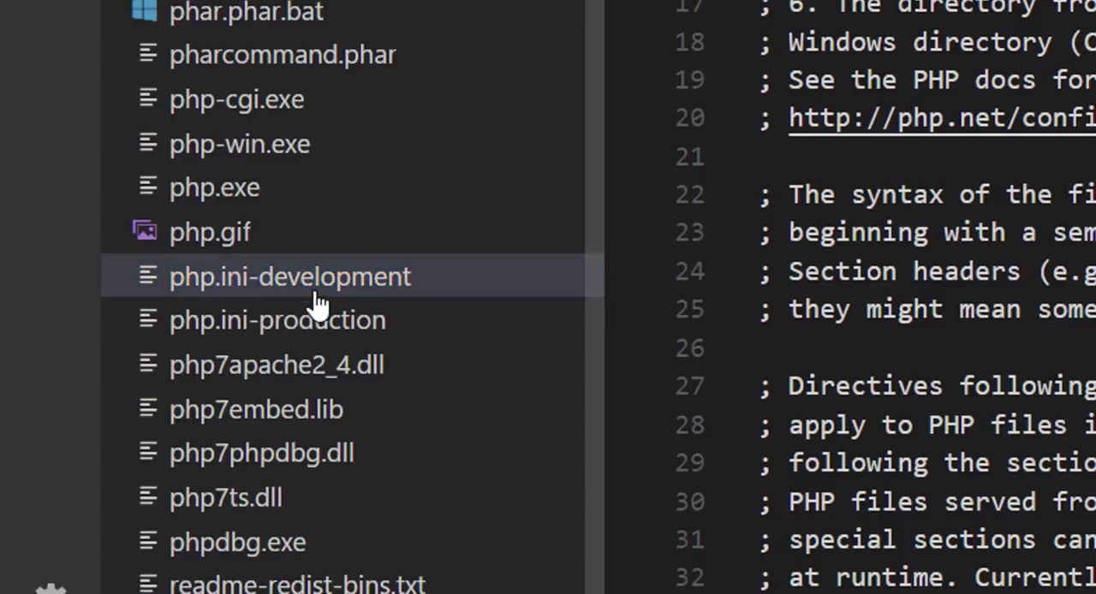
# Step: Rename the php.ini-development file in the C:\php folder to php.ini
pyautogui.rightClick(125, 429)
pyautogui.click(383, 559)
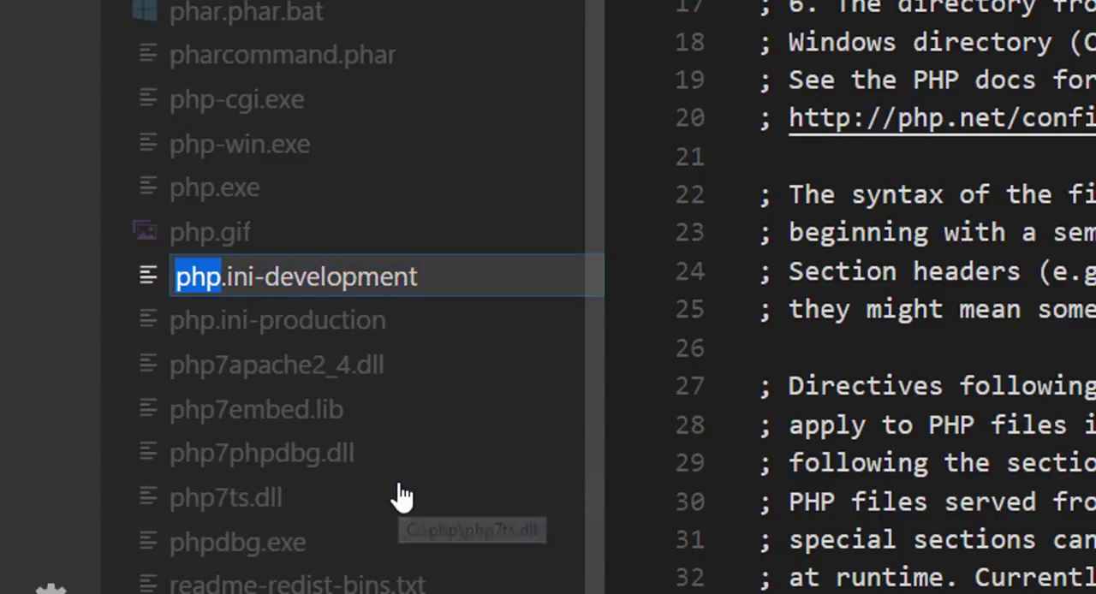
pyautogui.press('Right')
pyautogui.press('Right')
pyautogui.press('Right')
pyautogui.press('Right')
pyautogui.press('Right')
pyautogui.press('Right')
pyautogui.press('Right')
pyautogui.press('Right')
pyautogui.press('Right')
pyautogui.press('Right')
pyautogui.press('Right')
pyautogui.press('Right')
pyautogui.press('Right')
pyautogui.press('Right')
pyautogui.press('Right')
pyautogui.press('Right')
pyautogui.press('Right')
pyautogui.press('BackSpace')
pyautogui.press('BackSpace')
pyautogui.press('BackSpace')
pyautogui.press('BackSpace')
pyautogui.press('BackSpace')
pyautogui.press('BackSpace')
pyautogui.press('BackSpace')
pyautogui.press('BackSpace')
pyautogui.press('BackSpace')
pyautogui.press('BackSpace')
pyautogui.press('BackSpace')
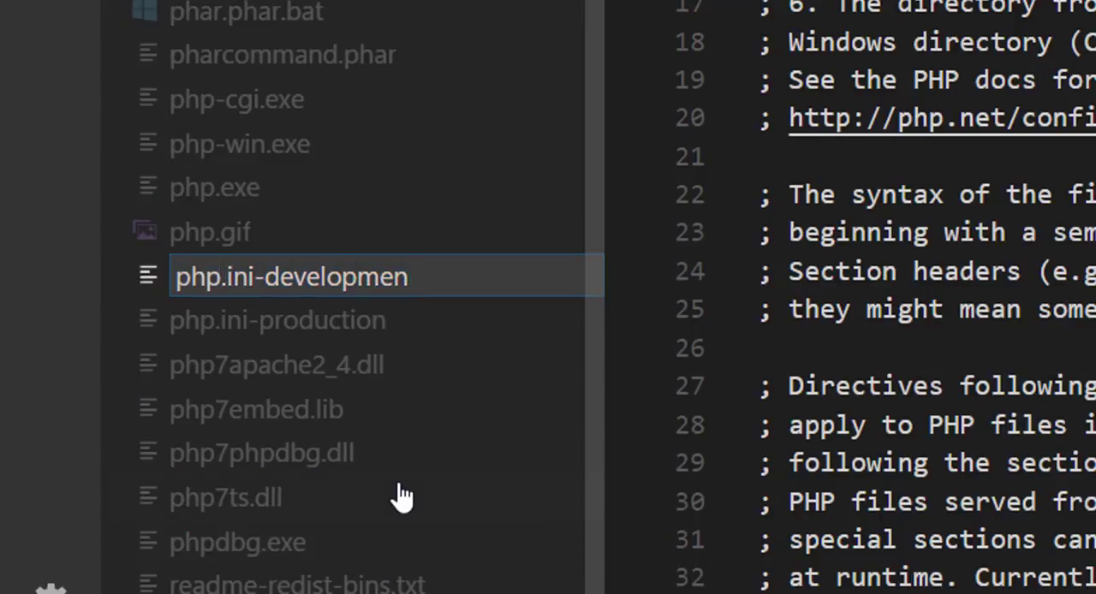
pyautogui.press('Return')
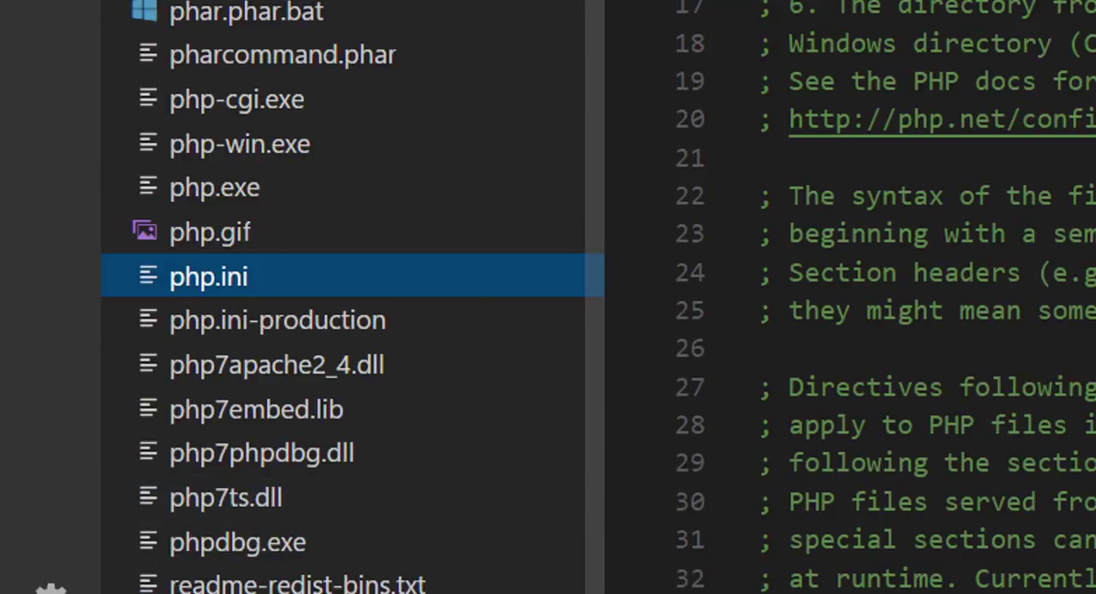
# Step: Look through the directives in php.ini, including zlib.output_compression and memory_limit, and dismiss the Visual Studio Code update notification
pyautogui.scroll(-4, 850, 298)
pyautogui.scroll(-3, 885, 297)
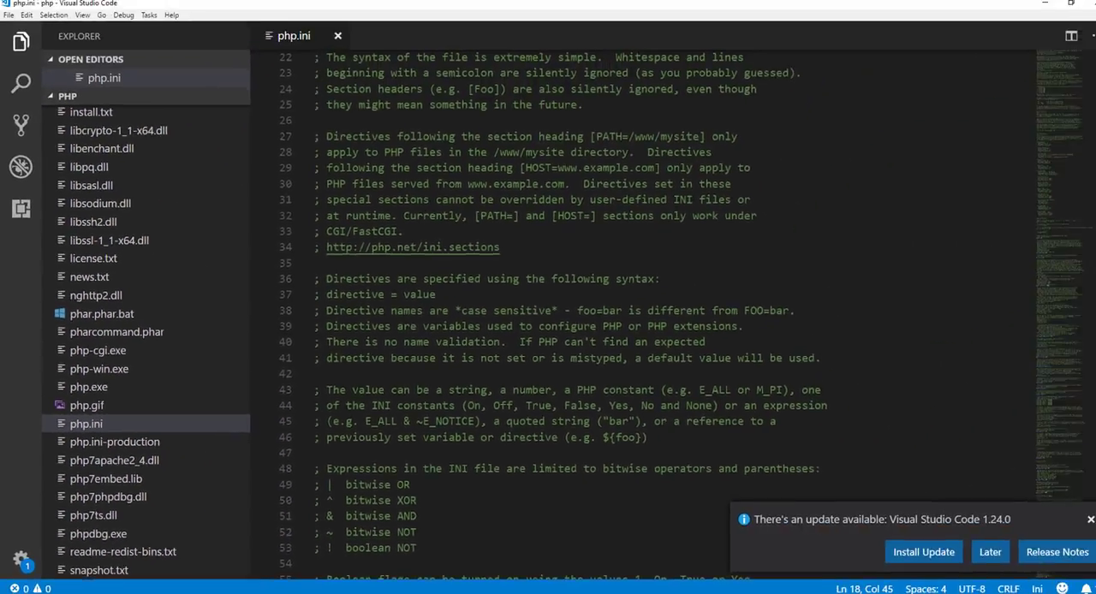
pyautogui.moveTo(1090, 73); pyautogui.dragTo(1089, 128)
pyautogui.moveTo(514, 390); pyautogui.dragTo(148, 333)
pyautogui.click(448, 329)
pyautogui.click(526, 372)
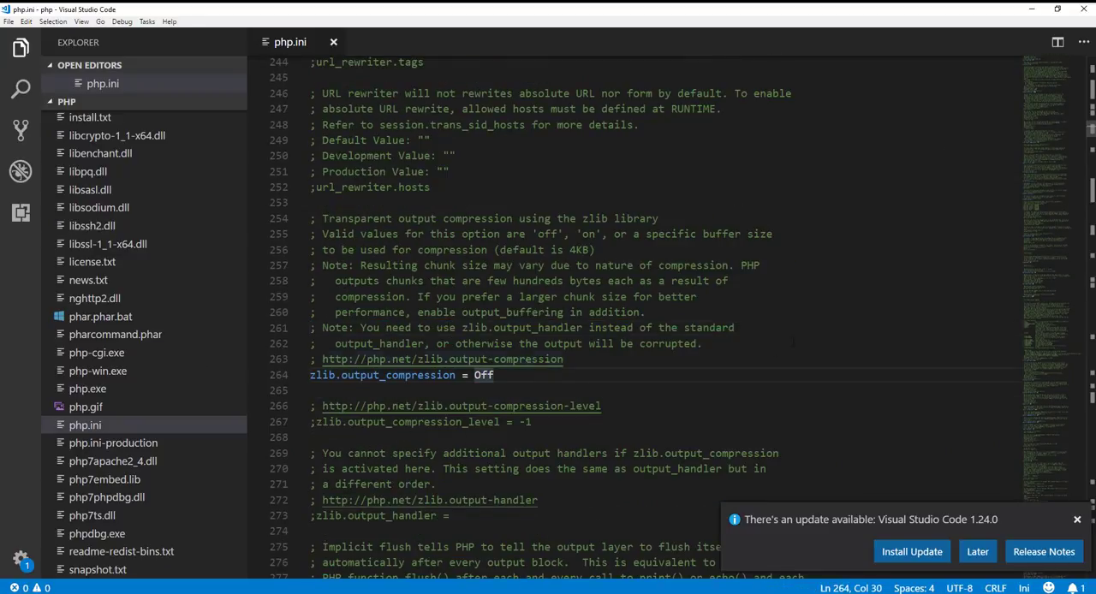
pyautogui.click(1078, 520)
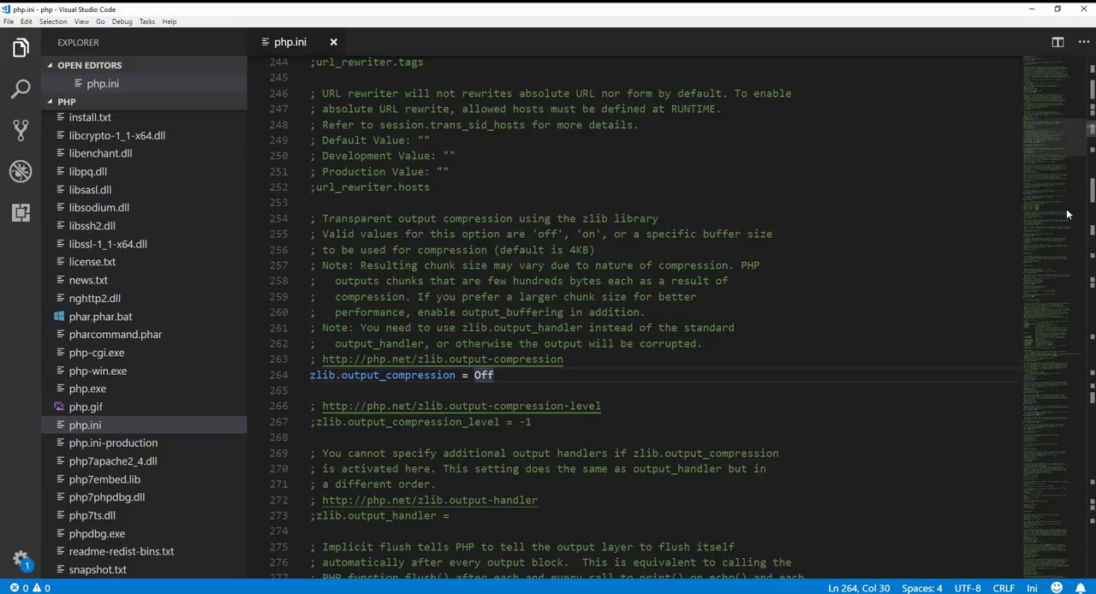
pyautogui.scroll(-20, 673, 317)
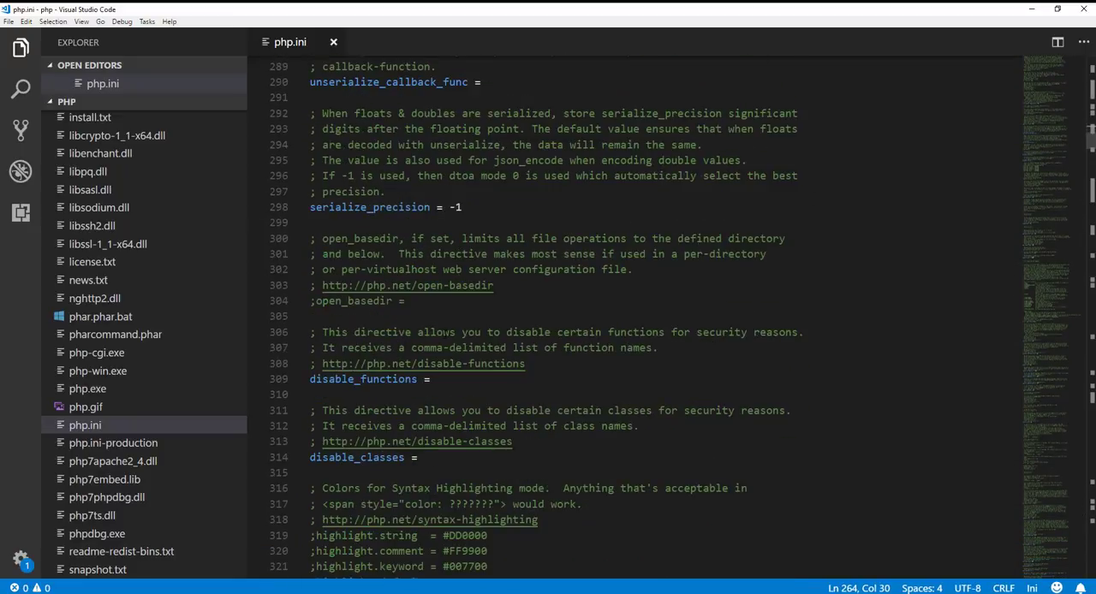
pyautogui.scroll(-11, 593, 269)
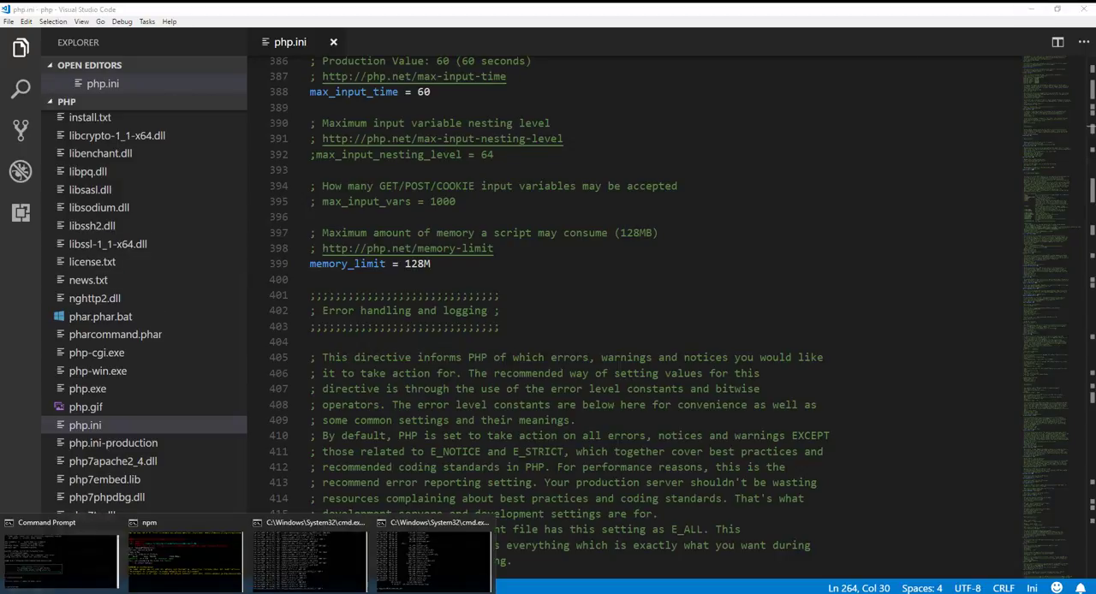
# Step: Switch to the Command Prompt, stop and rerun httpd.exe in C:\Apache24\bin, and reload 127.0.0.1/index.php in Chrome
pyautogui.click(393, 582)
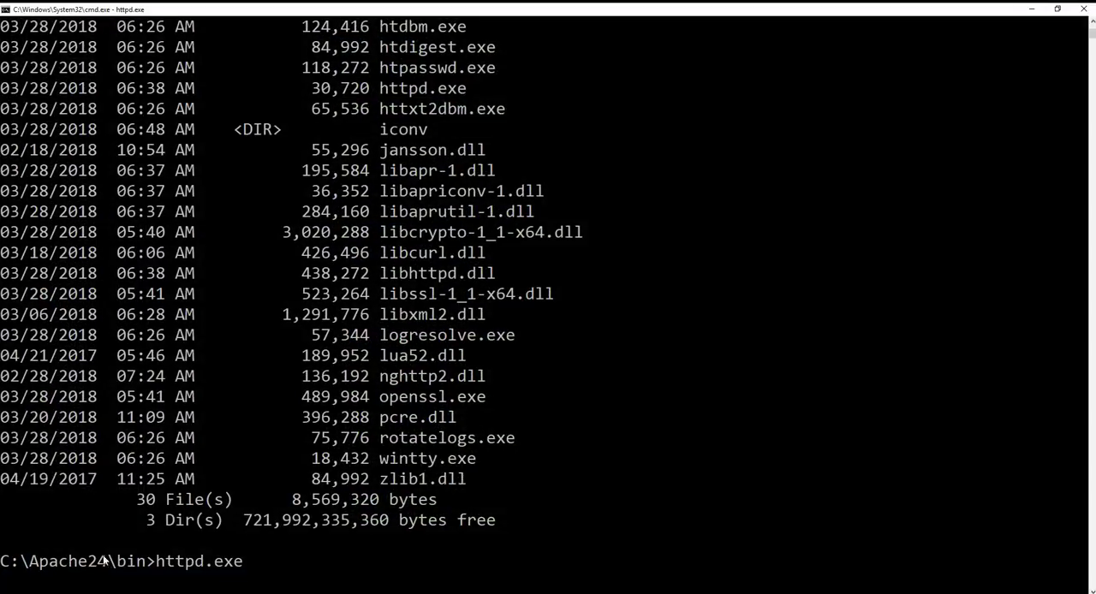
pyautogui.click(251, 561)
pyautogui.click(412, 562)
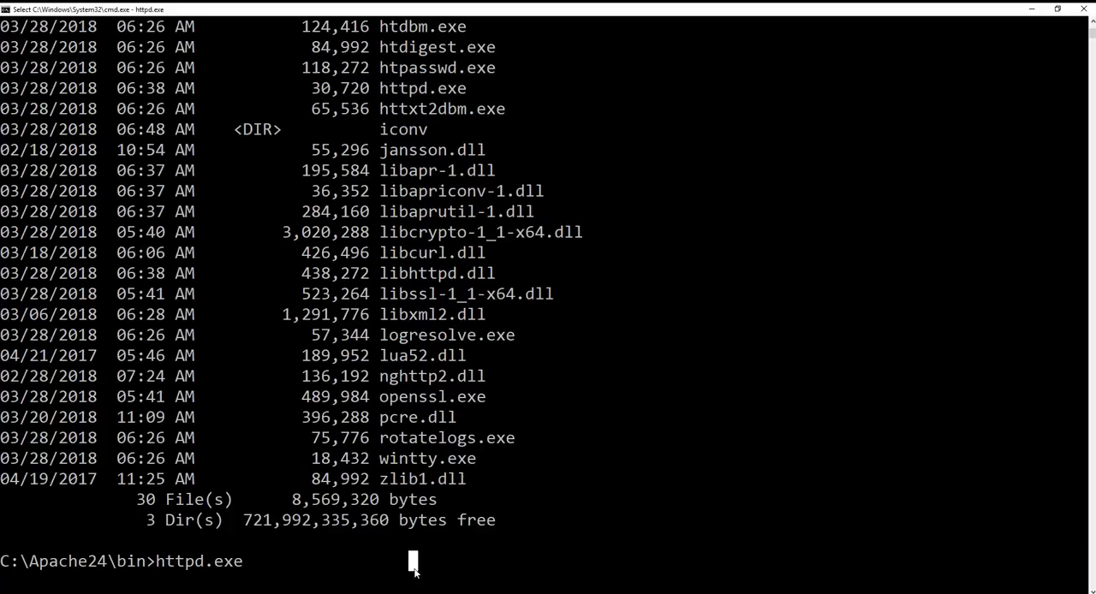
pyautogui.press('Escape')
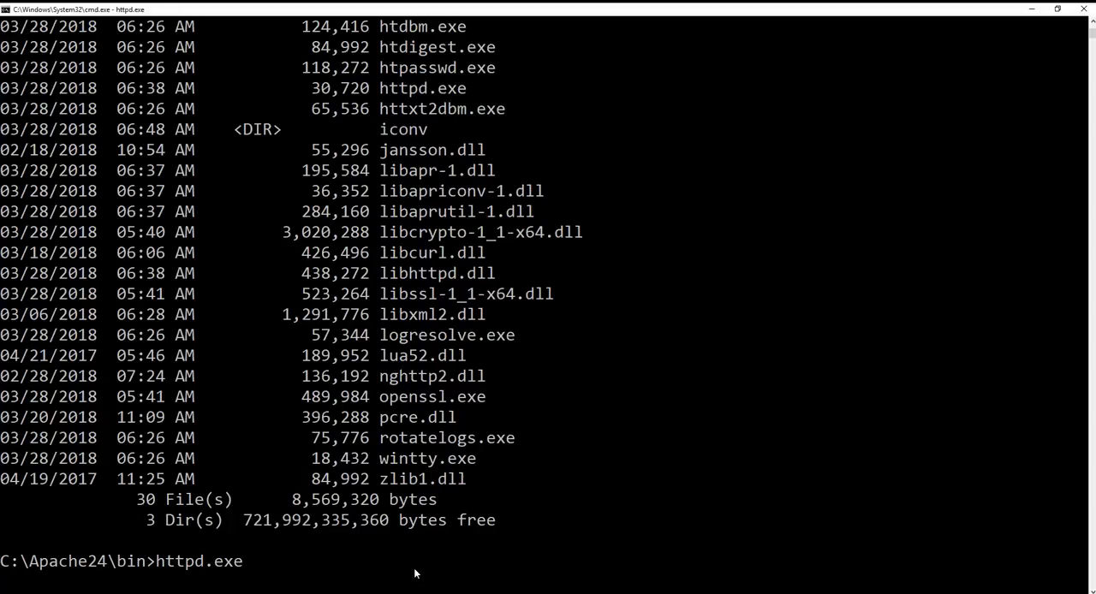
pyautogui.click(423, 565)
pyautogui.hotkey('ctrl', 'c')
pyautogui.hotkey('ctrl', 'c')
pyautogui.hotkey('ctrl', 'c')
pyautogui.hotkey('ctrl', 'c')
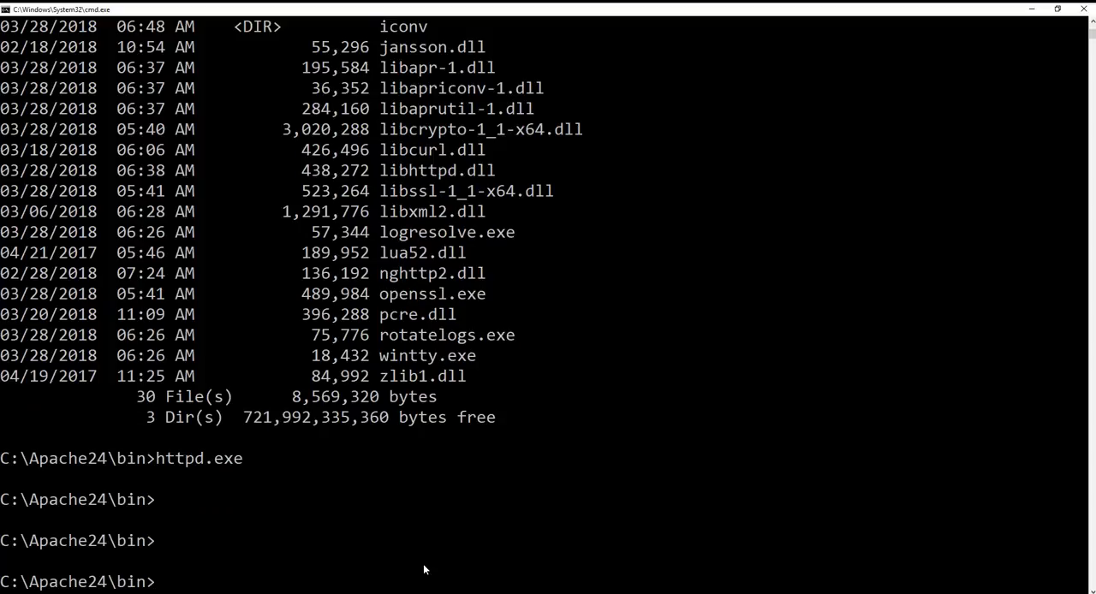
pyautogui.press('Up')
pyautogui.press('Return')
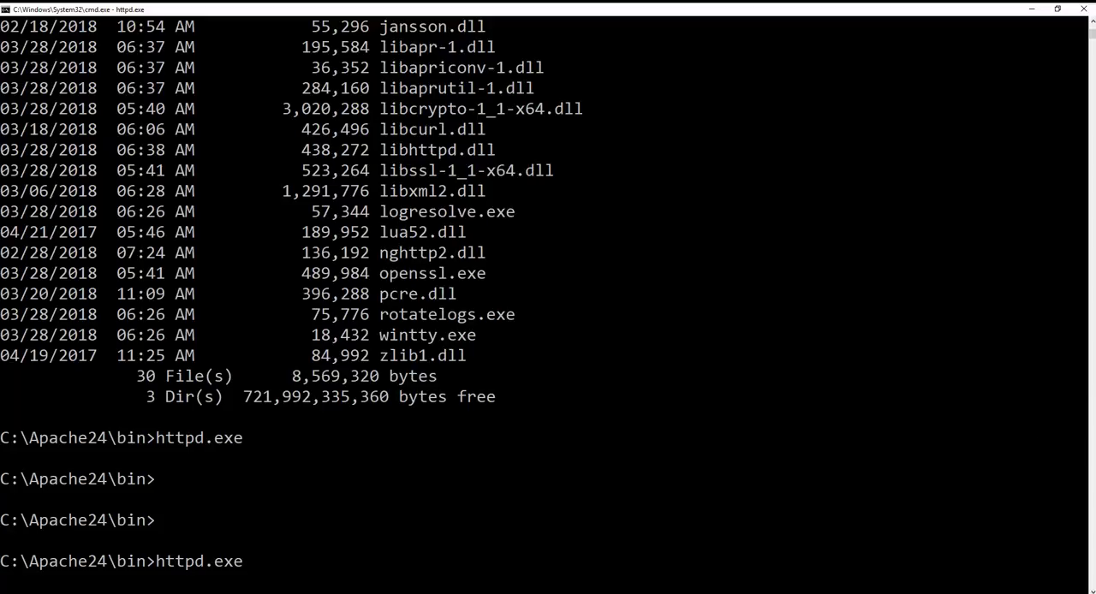
pyautogui.hotkey('alt', 'Tab')
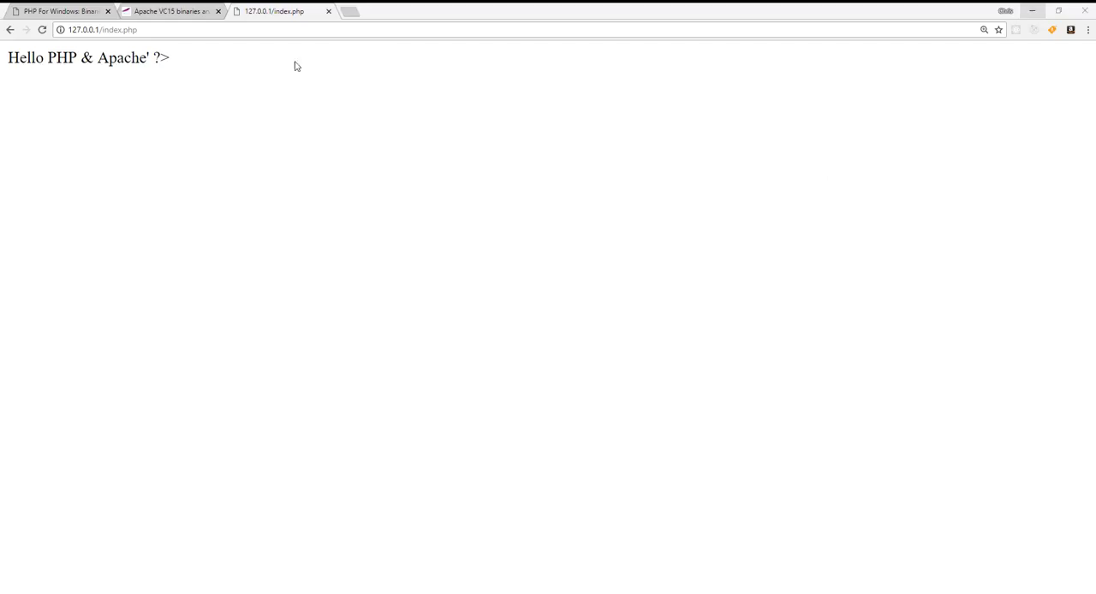
pyautogui.click(42, 30)
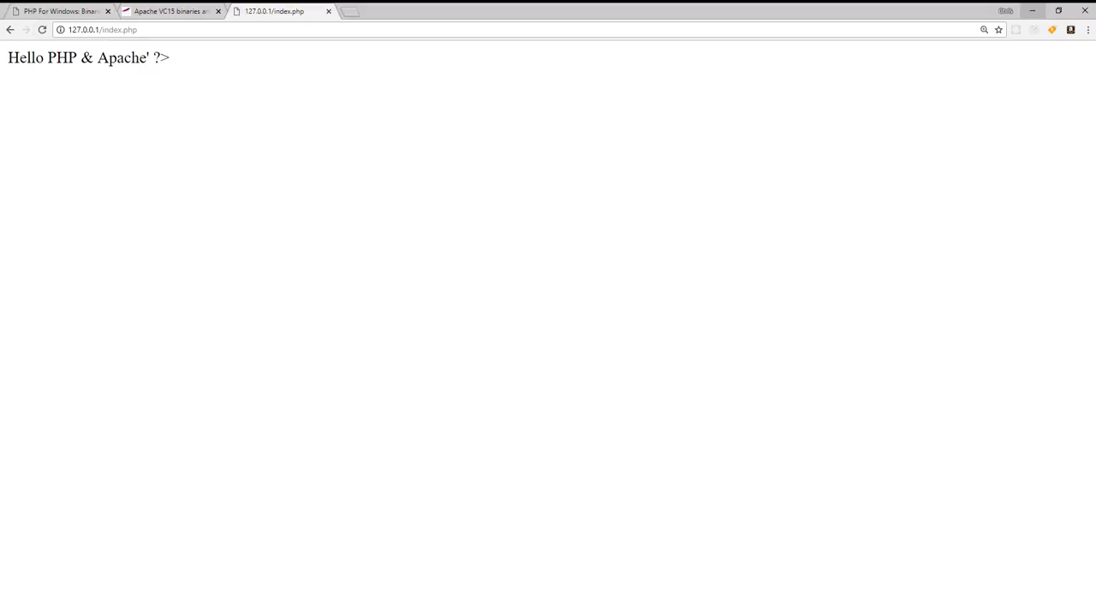
# Step: Switch to the Apache24 window in Visual Studio Code and save httpd.conf with the added PHP directives
pyautogui.hotkey('alt', 'Tab')
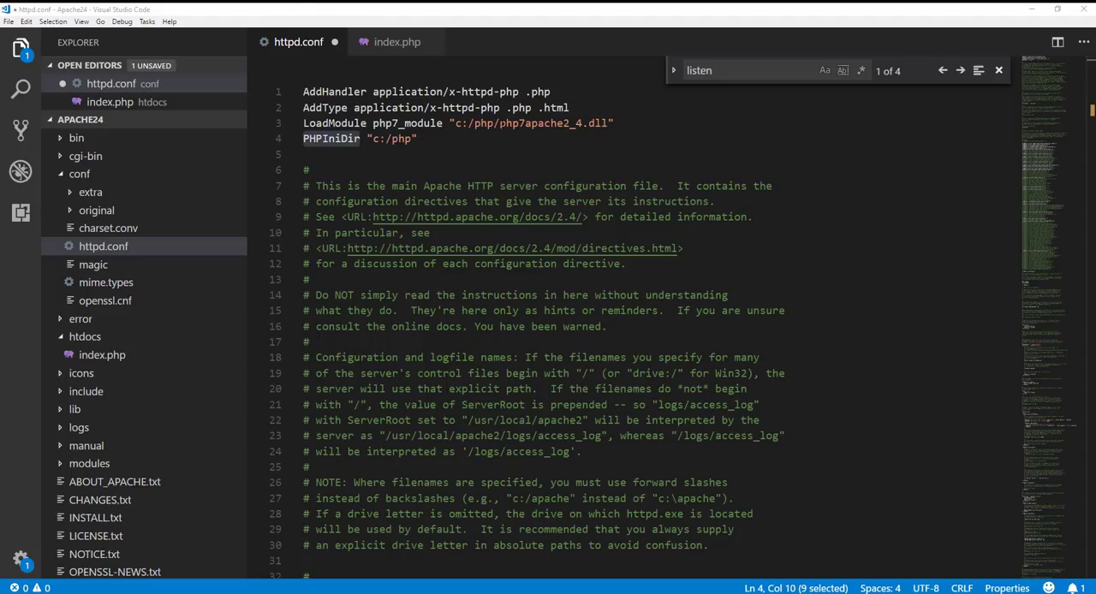
pyautogui.click(437, 140)
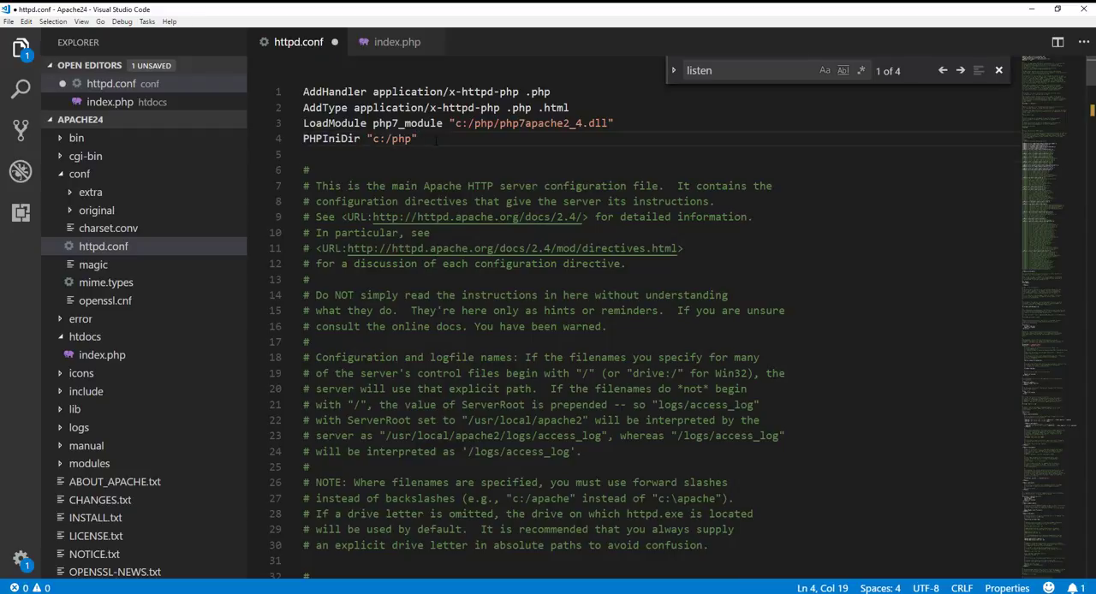
pyautogui.hotkey('ctrl', 's')
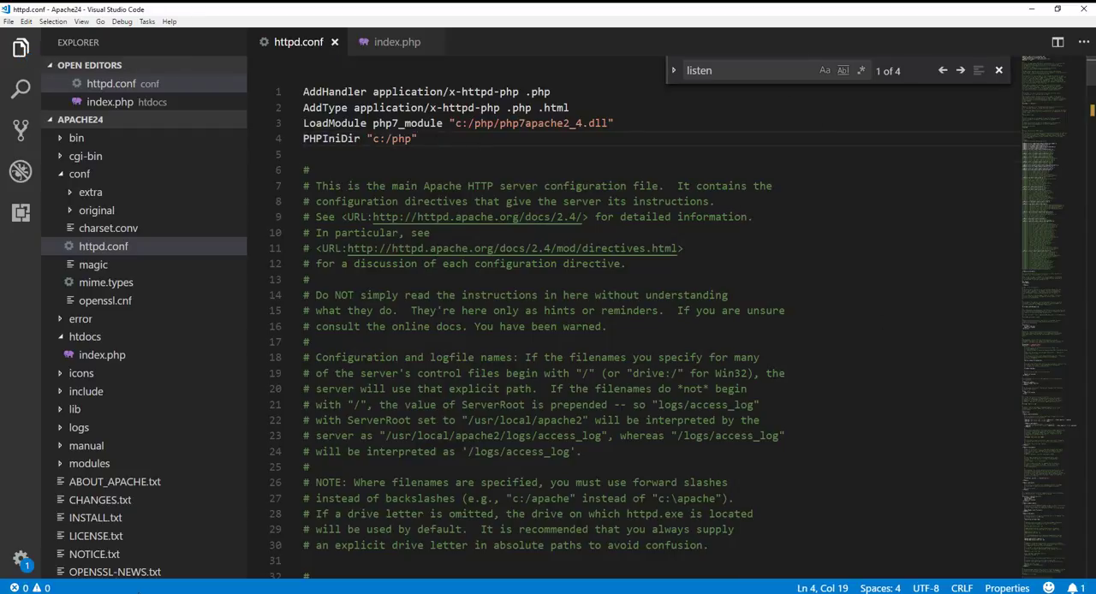
# Step: Return to the Command Prompt, stop the running Apache server and start httpd.exe again from C:\Apache24\bin
pyautogui.click(407, 565)
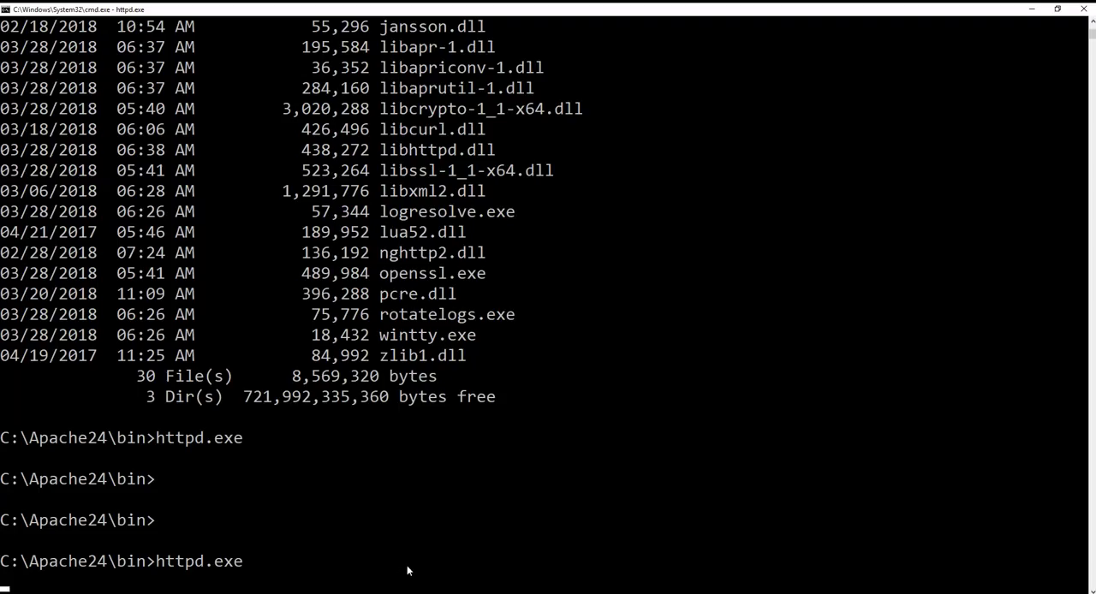
pyautogui.hotkey('ctrl', 'c')
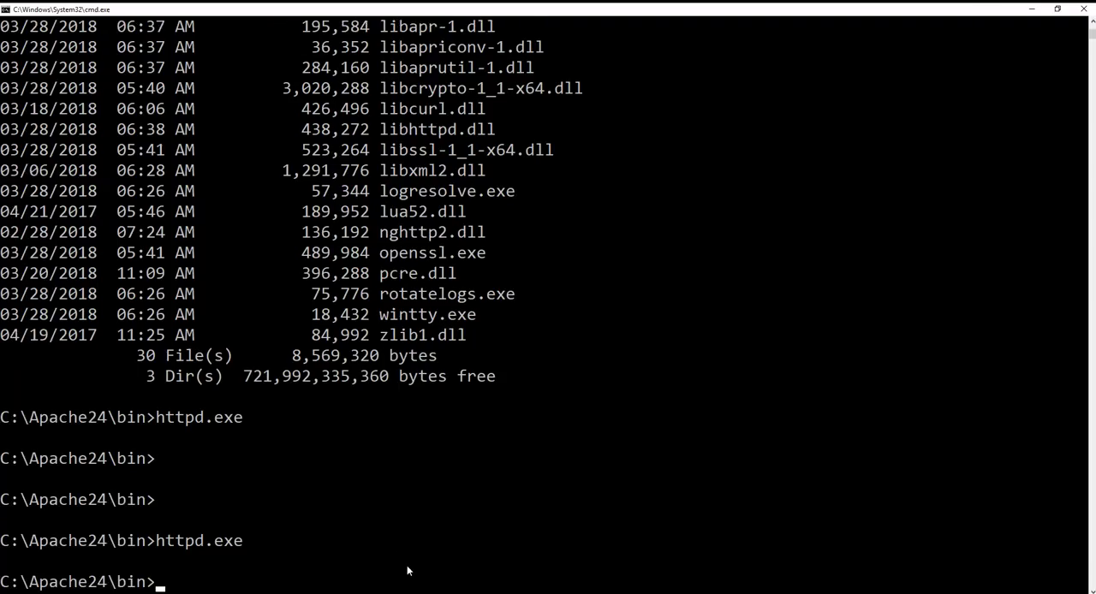
pyautogui.press('Up')
pyautogui.press('Return')
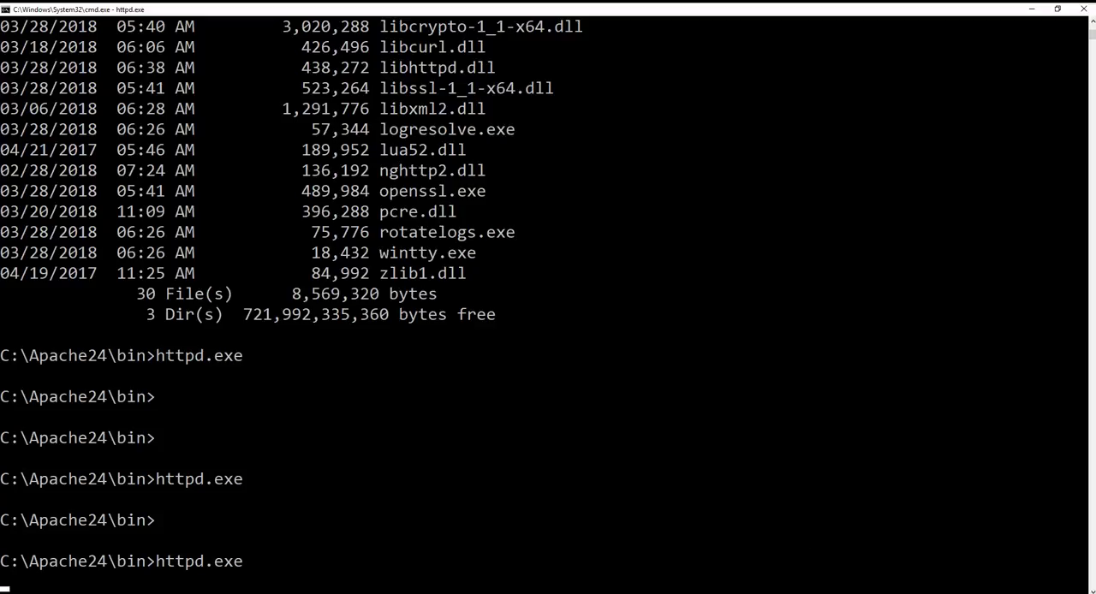
# Step: Switch to Chrome and reload 127.0.0.1/index.php to check how the PHP page is served
pyautogui.hotkey('alt', 'Tab')
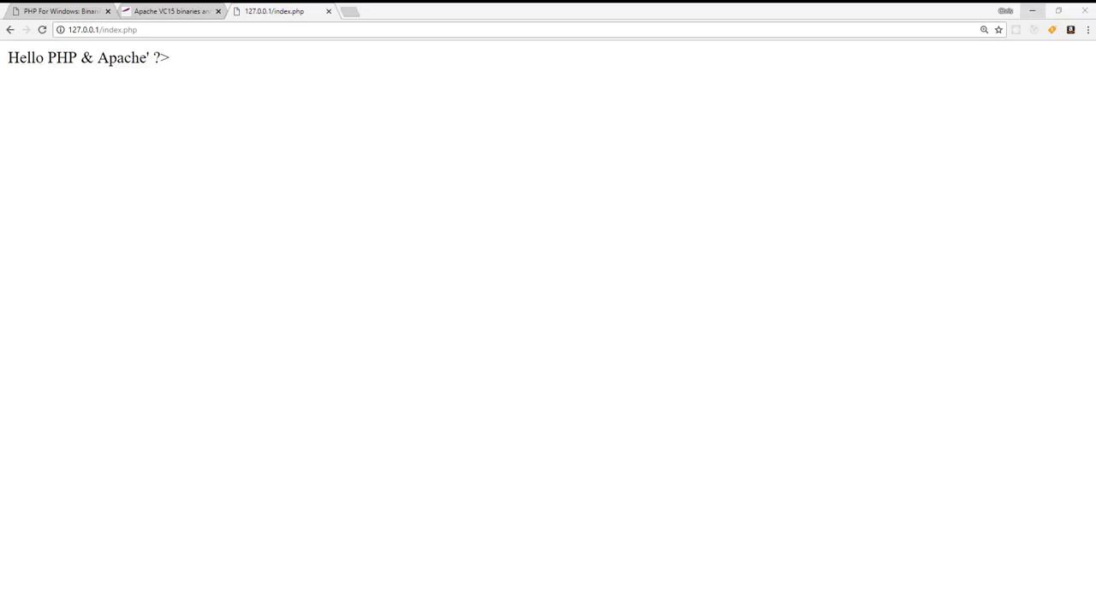
pyautogui.click(42, 29)
pyautogui.rightClick(113, 65)
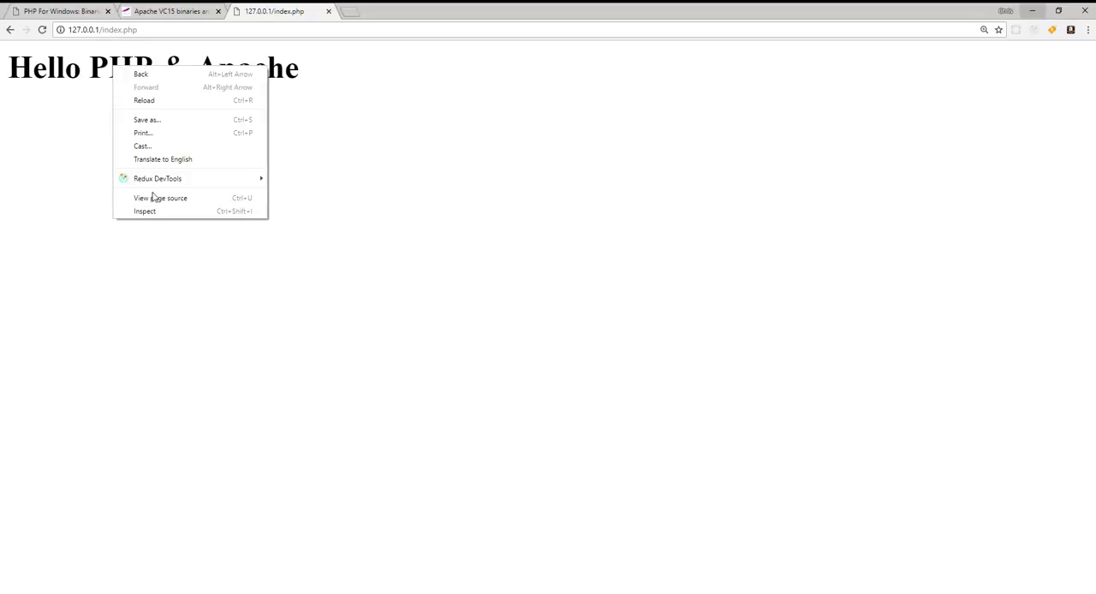
pyautogui.press('Escape')
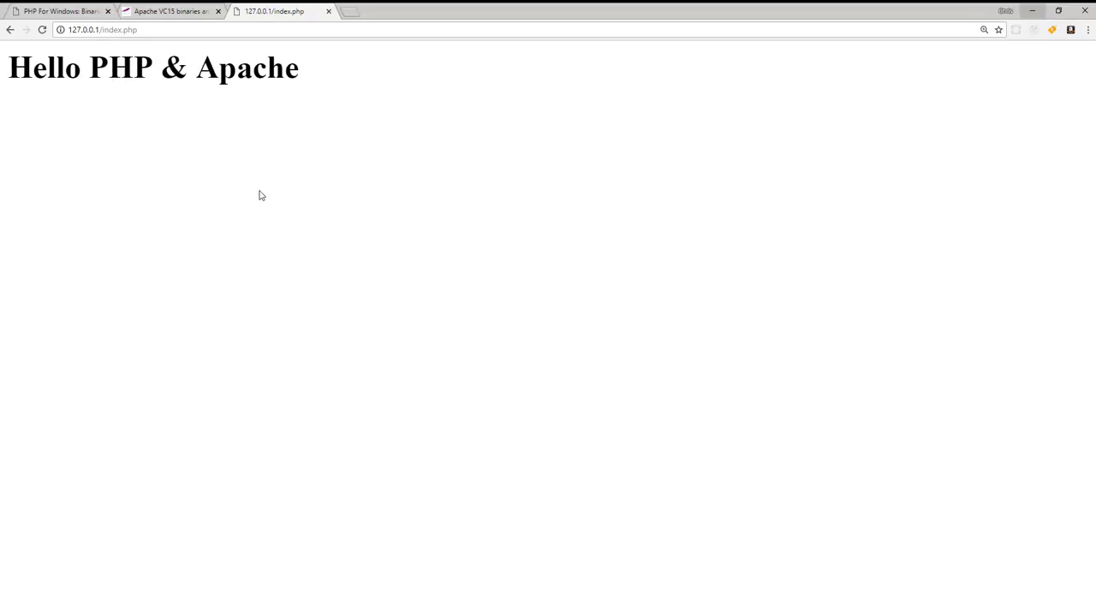